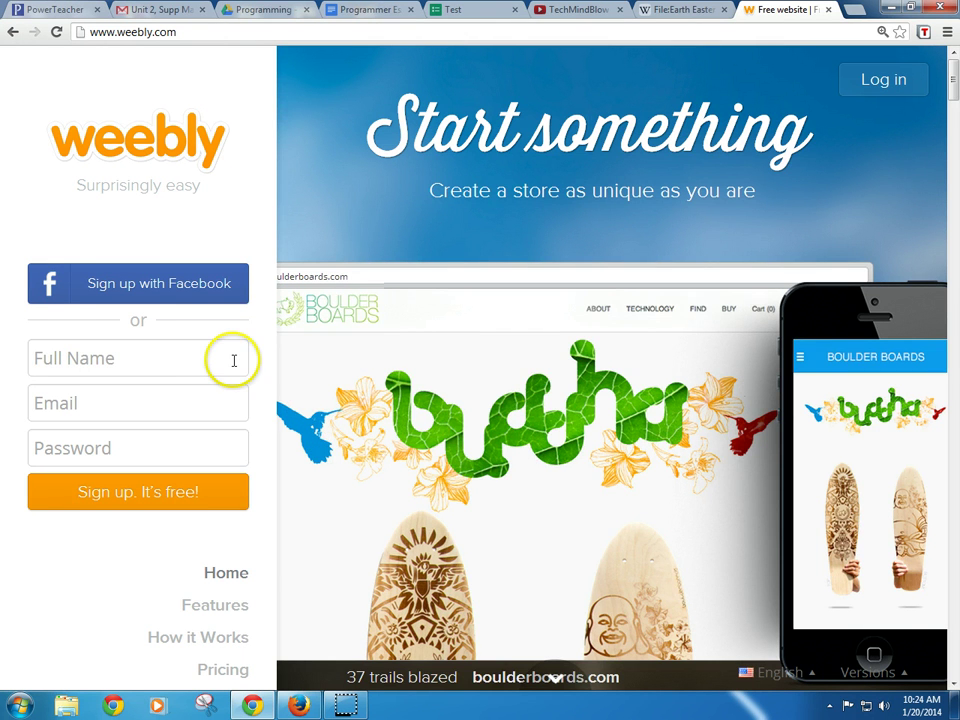
# Fill in the full name, e-mail address and password, then submit the sign-up form
pyautogui.click(200, 358)
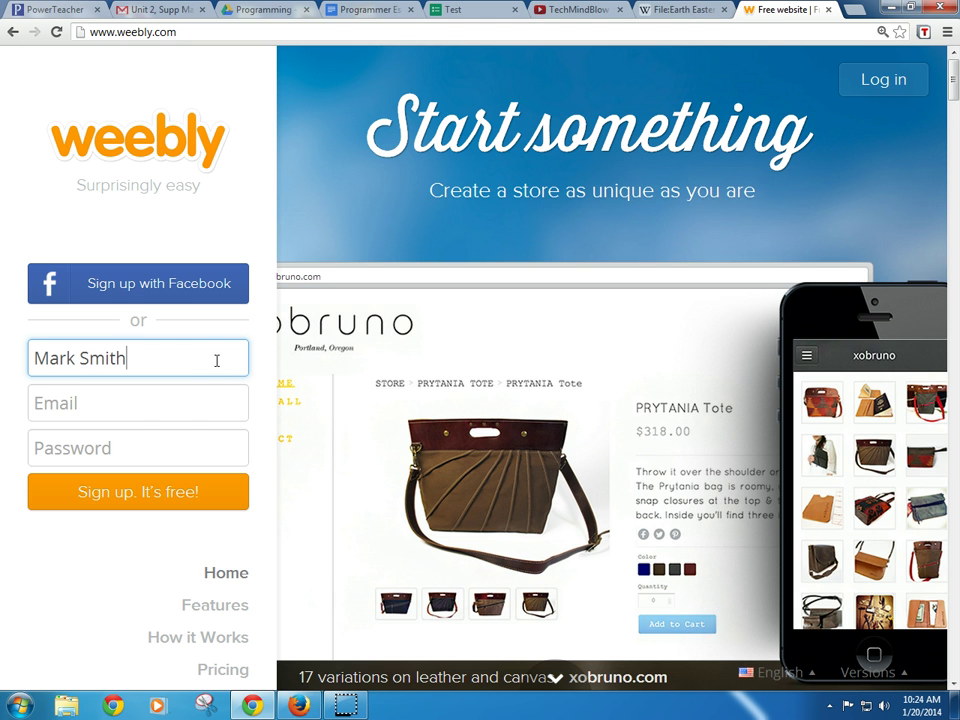
pyautogui.click(154, 404)
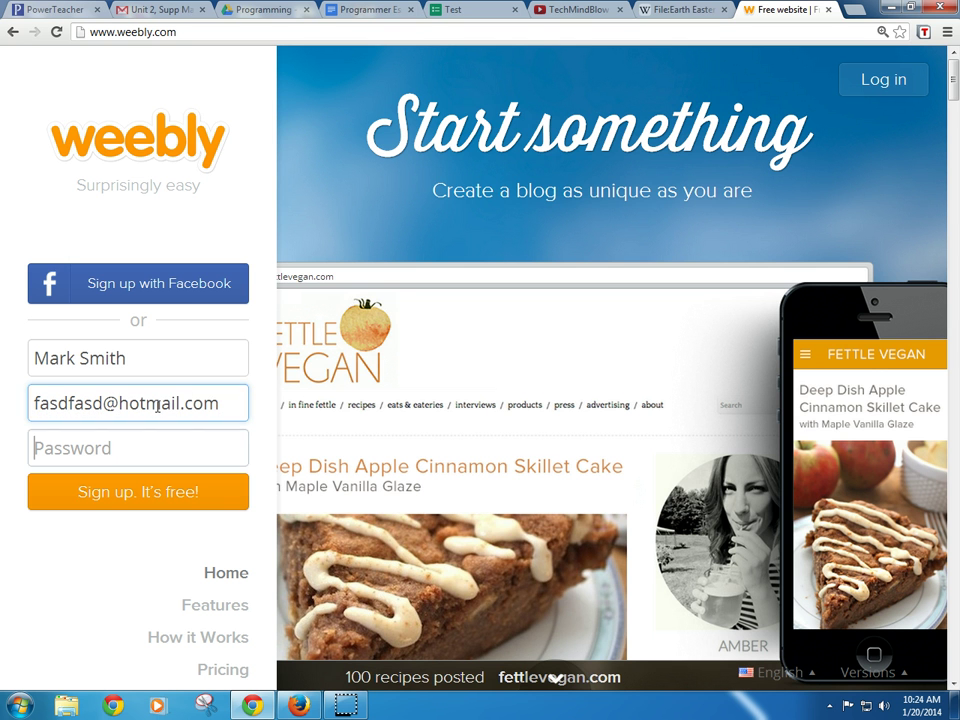
pyautogui.press('Tab')
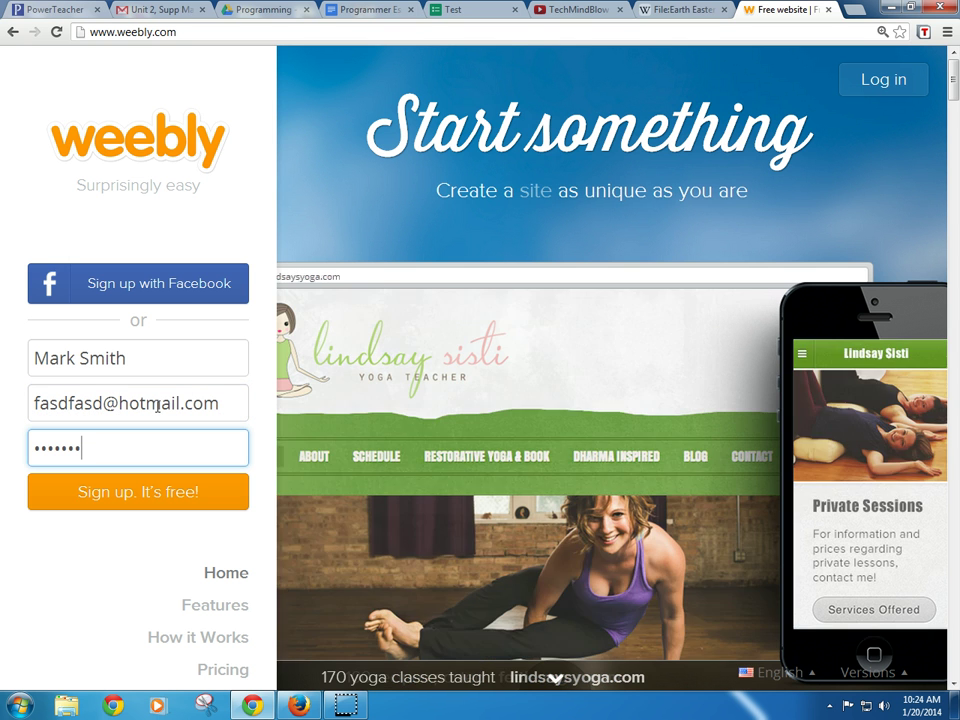
pyautogui.click(115, 500)
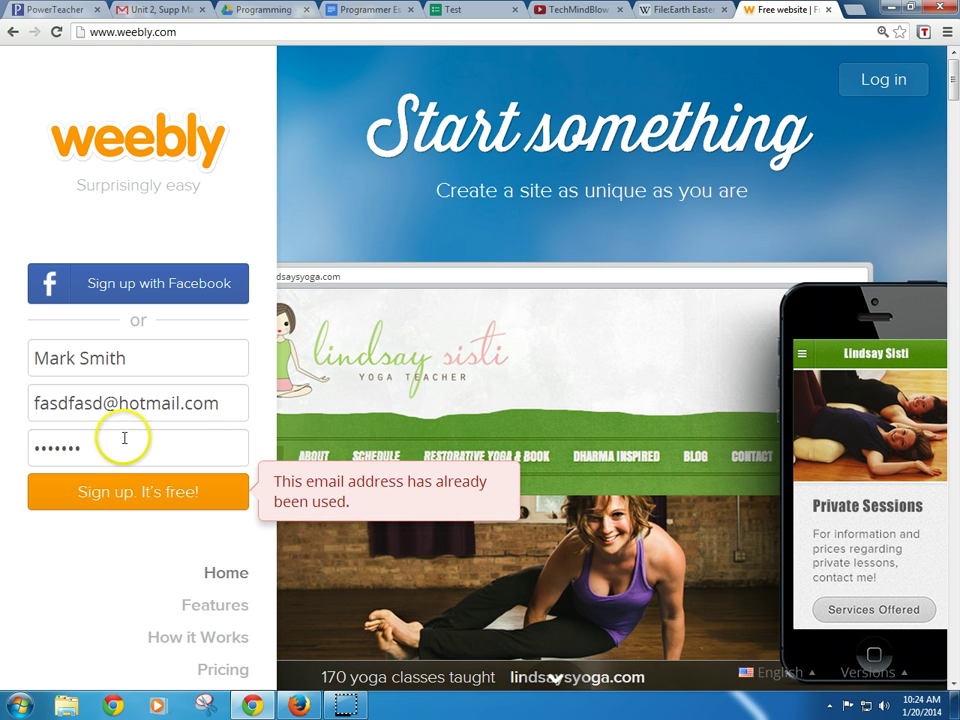
# Change the already-used e-mail address and submit the sign-up again
pyautogui.click(90, 410)
pyautogui.write('3443')
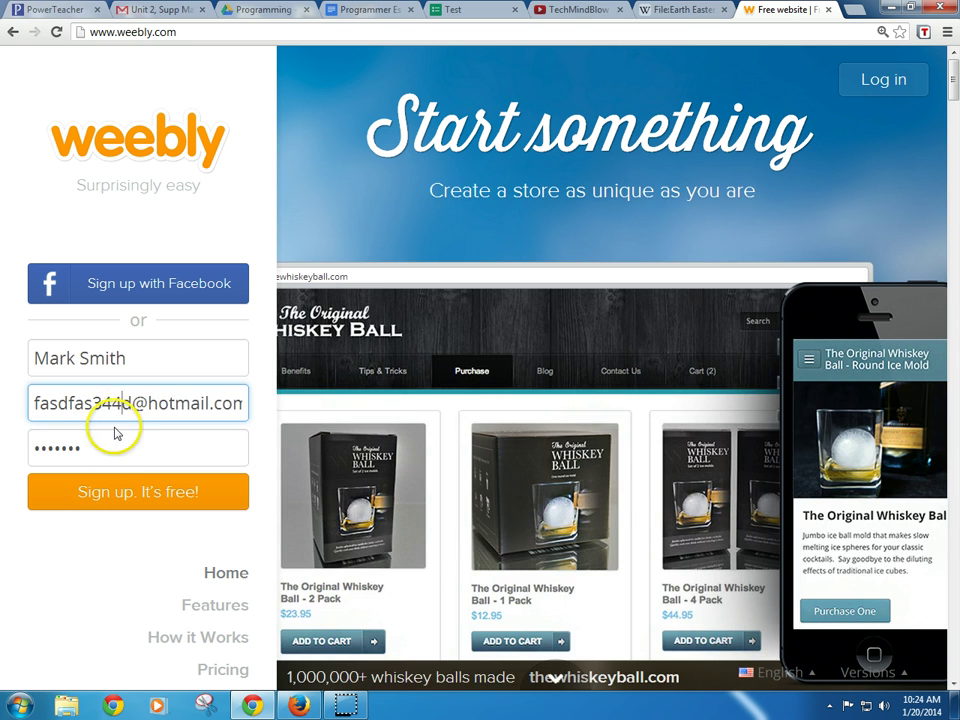
pyautogui.click(148, 504)
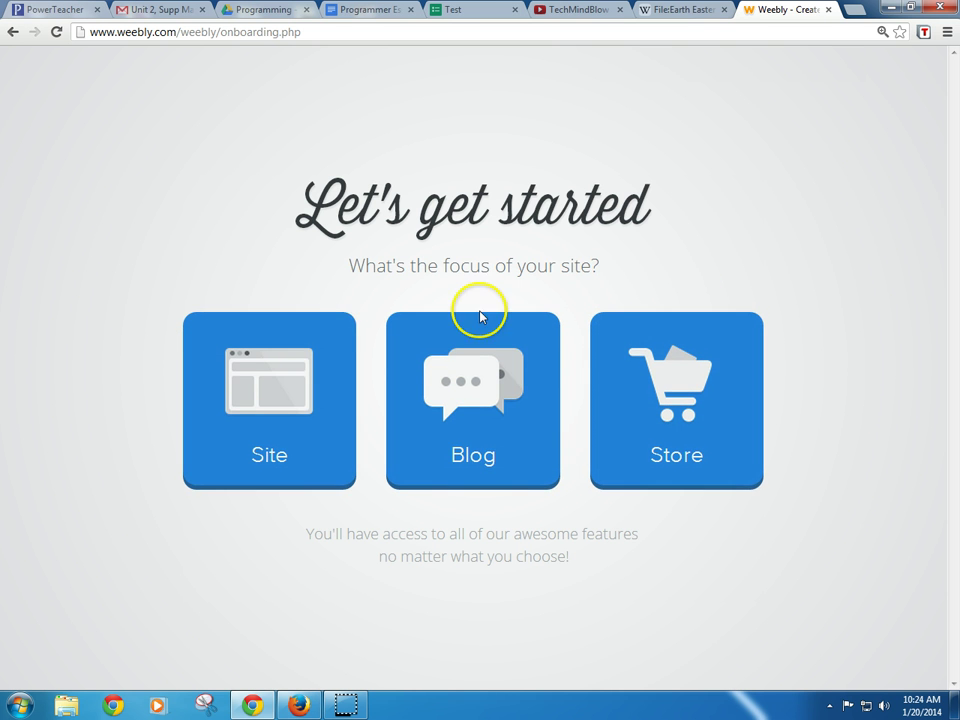
# Pick Site as the focus and choose the hiker photo theme from the theme list
pyautogui.click(276, 370)
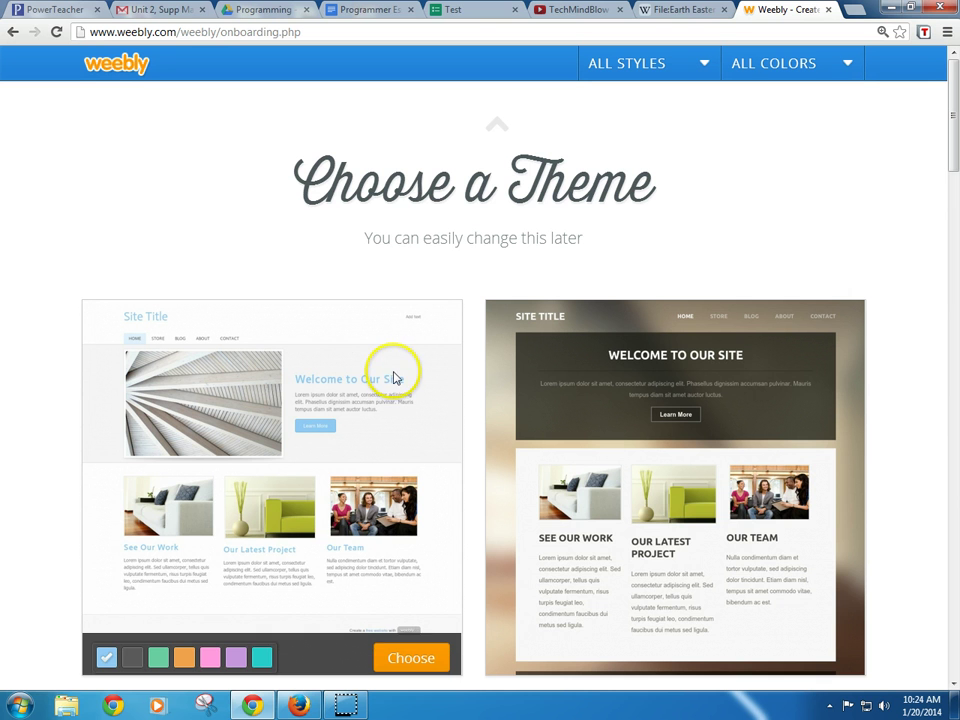
pyautogui.scroll(-2, 426, 381)
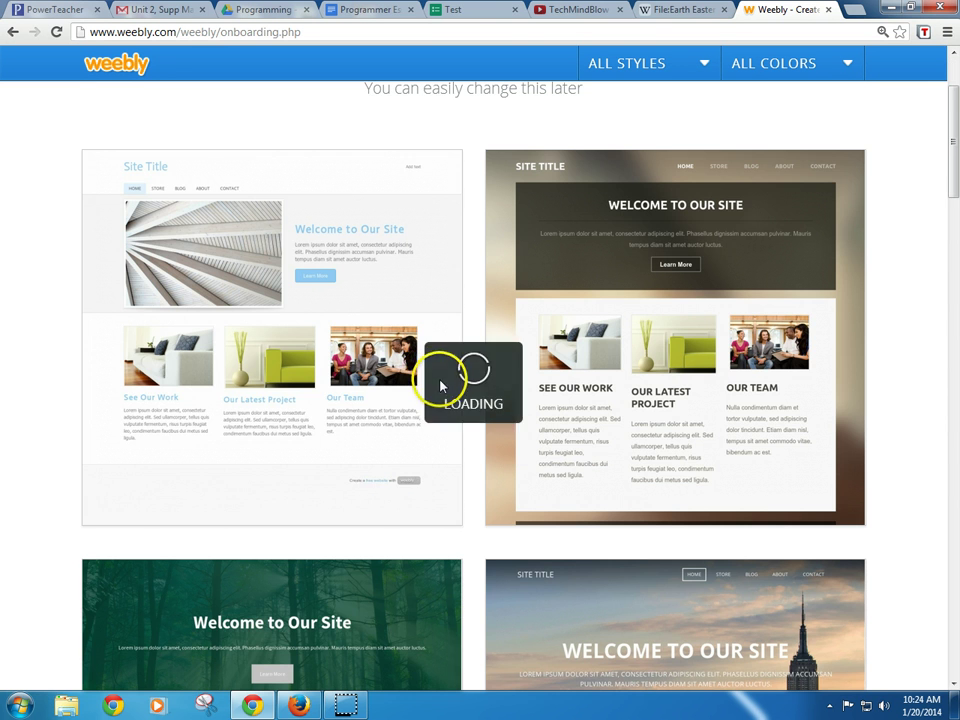
pyautogui.scroll(-5, 418, 321)
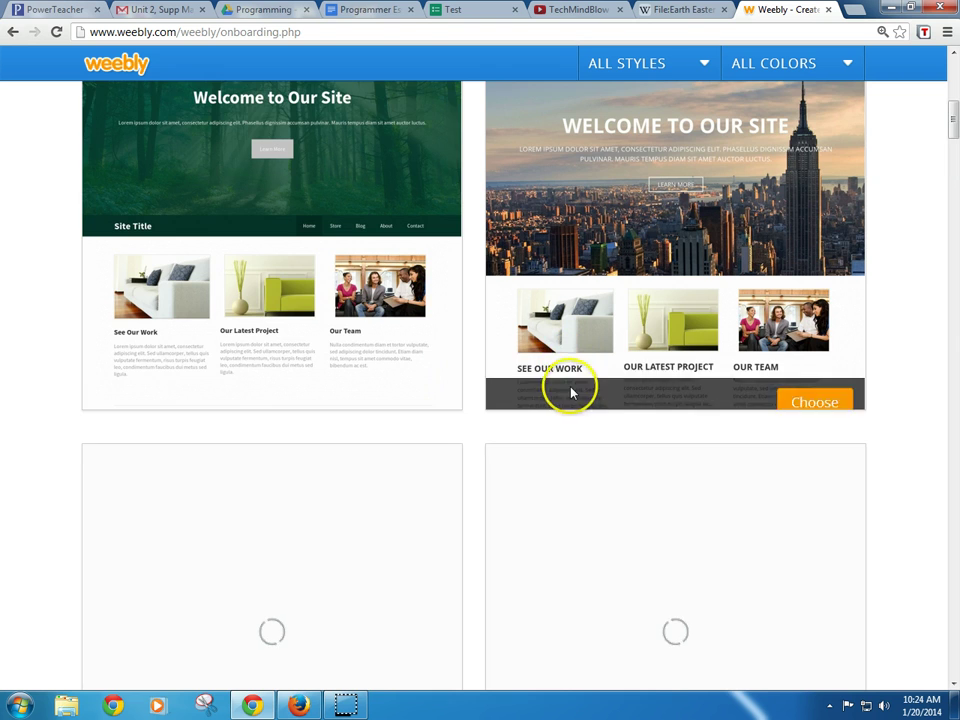
pyautogui.scroll(-5, 544, 435)
pyautogui.scroll(-2, 396, 440)
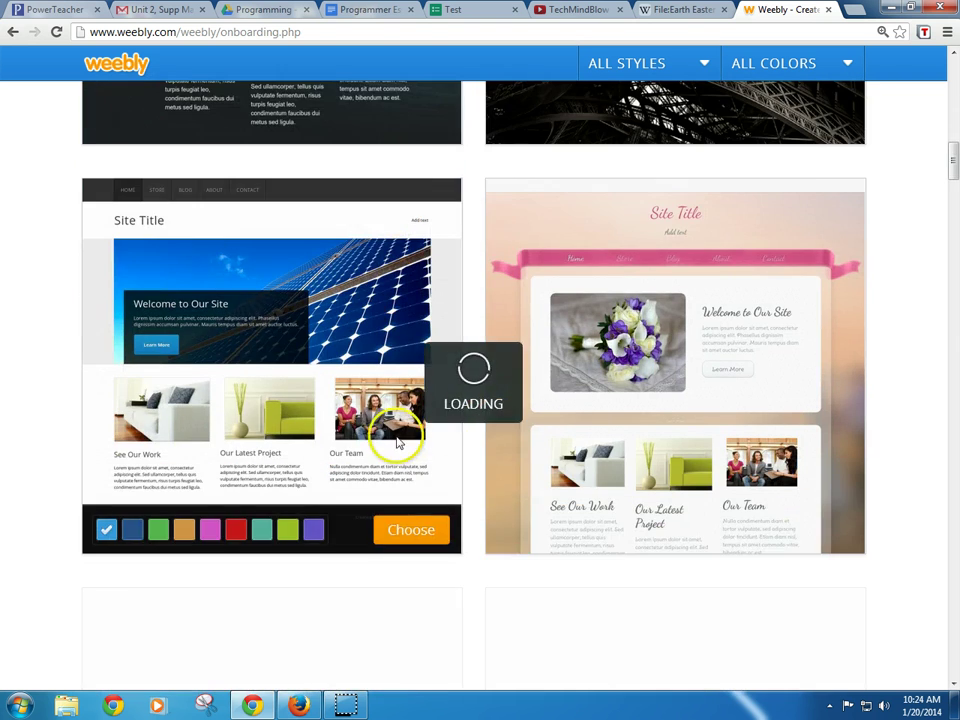
pyautogui.scroll(-4, 614, 316)
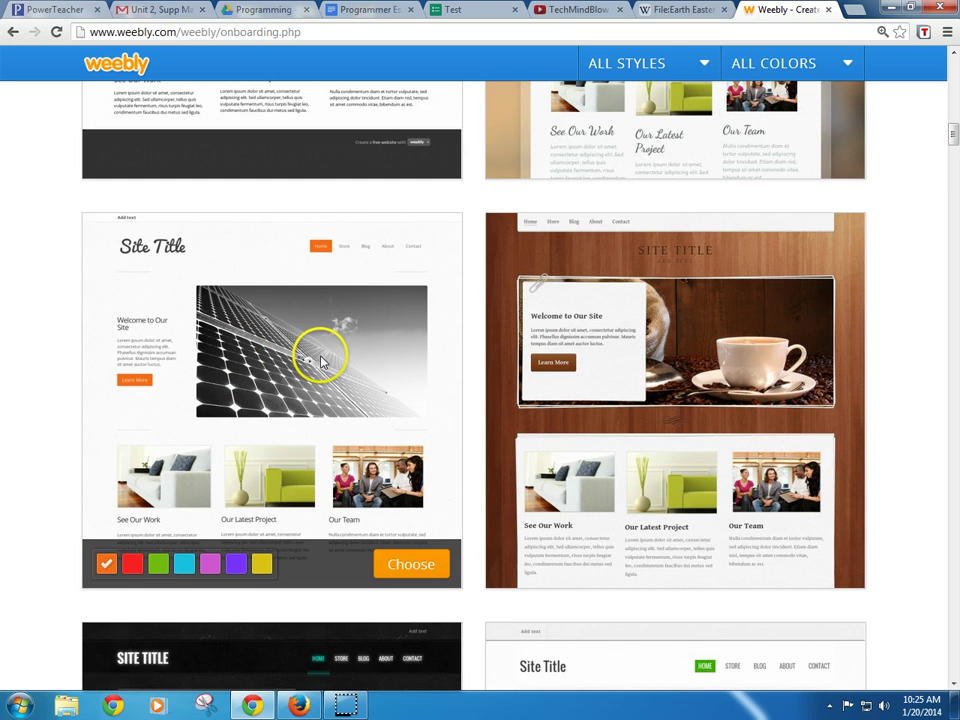
pyautogui.scroll(-4, 317, 353)
pyautogui.scroll(-1, 440, 362)
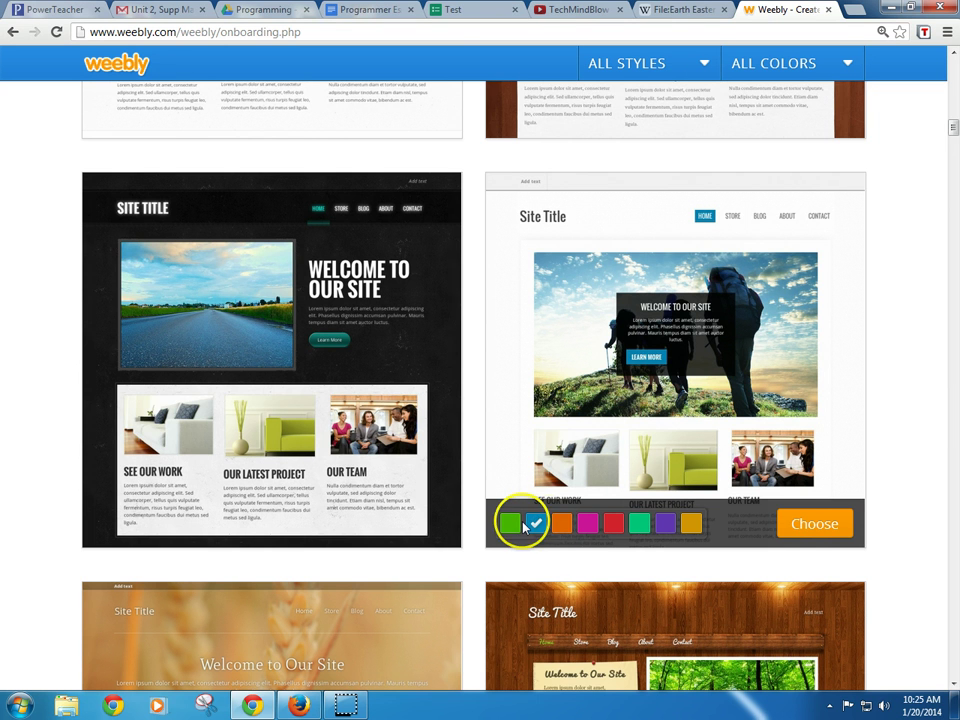
pyautogui.click(799, 528)
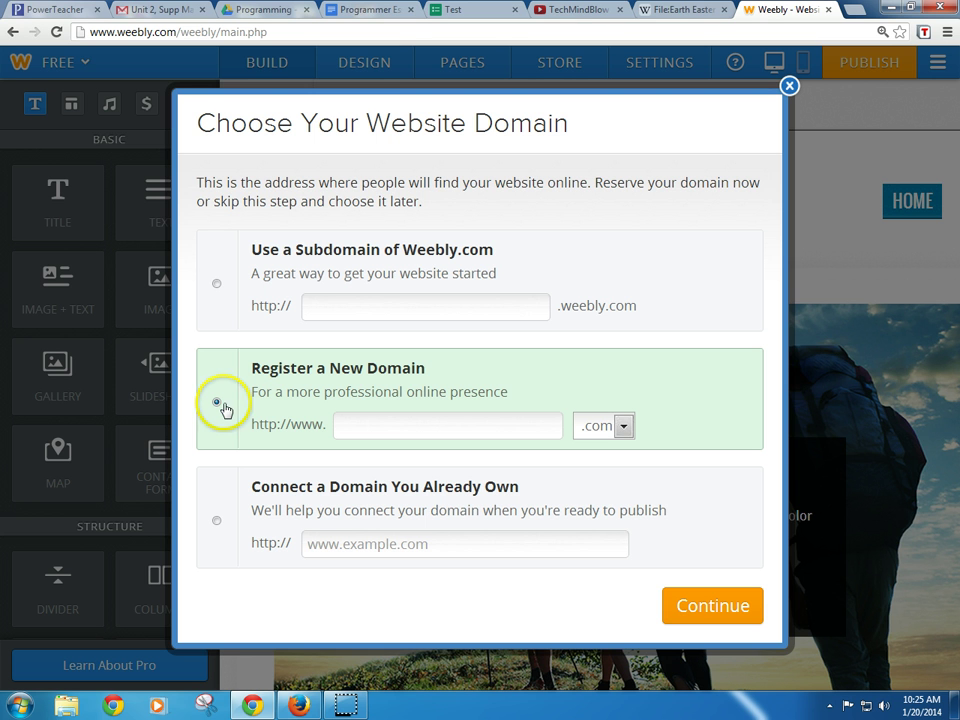
# Drop the 'marksmith' custom domain, use an available weebly.com subdomain prefixed 'mr', and continue
pyautogui.click(387, 432)
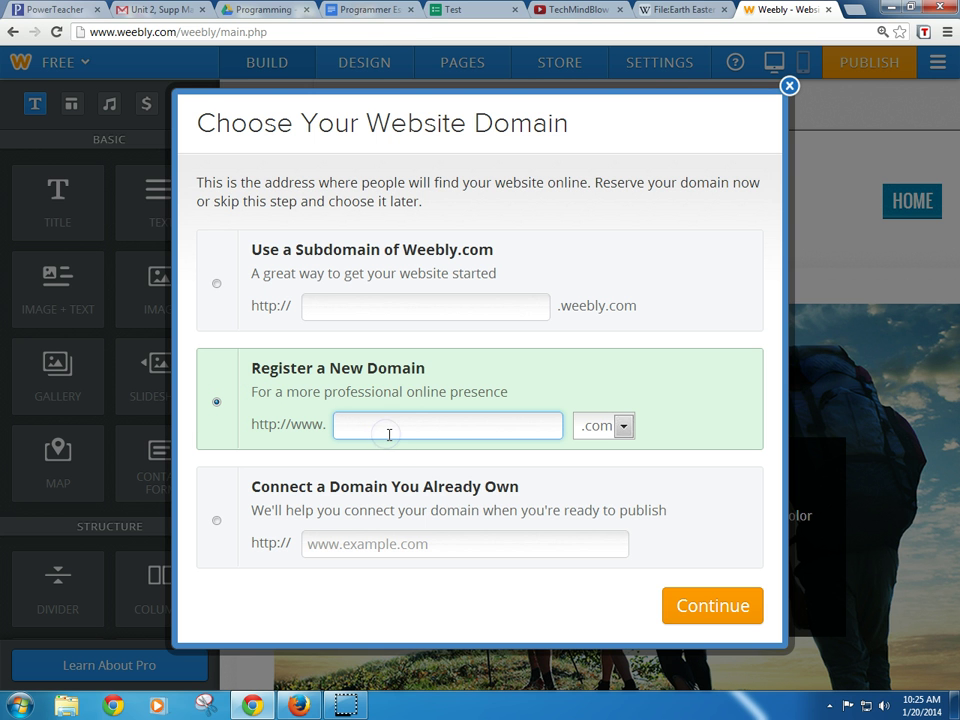
pyautogui.write('marksmith2')
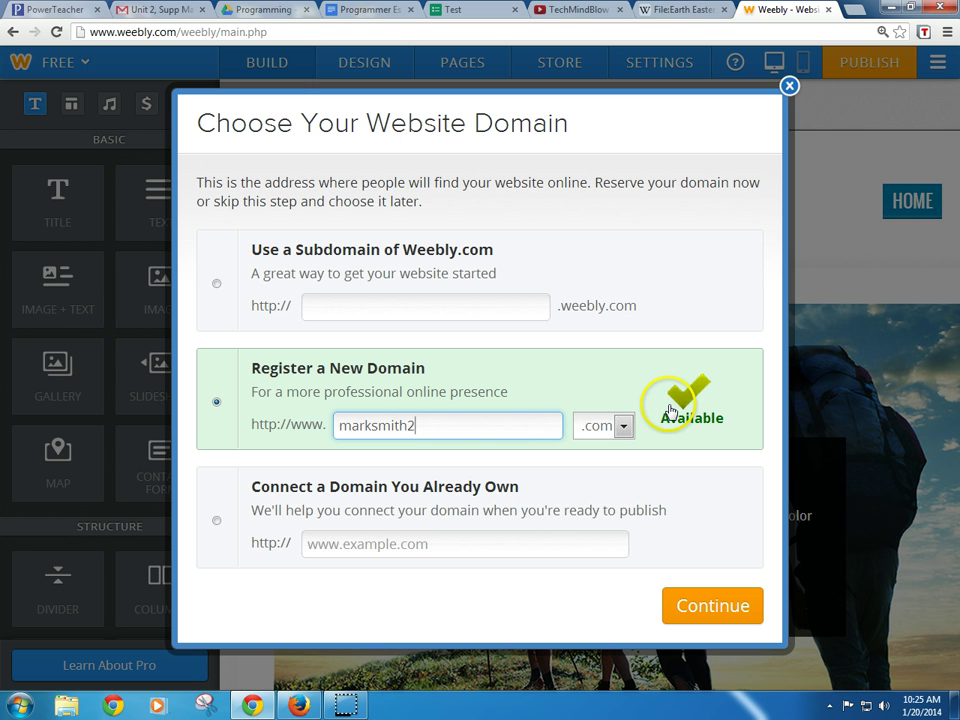
pyautogui.press('BackSpace')
pyautogui.press('BackSpace')
pyautogui.press('BackSpace')
pyautogui.press('BackSpace')
pyautogui.press('BackSpace')
pyautogui.press('BackSpace')
pyautogui.press('BackSpace')
pyautogui.press('BackSpace')
pyautogui.press('BackSpace')
pyautogui.press('BackSpace')
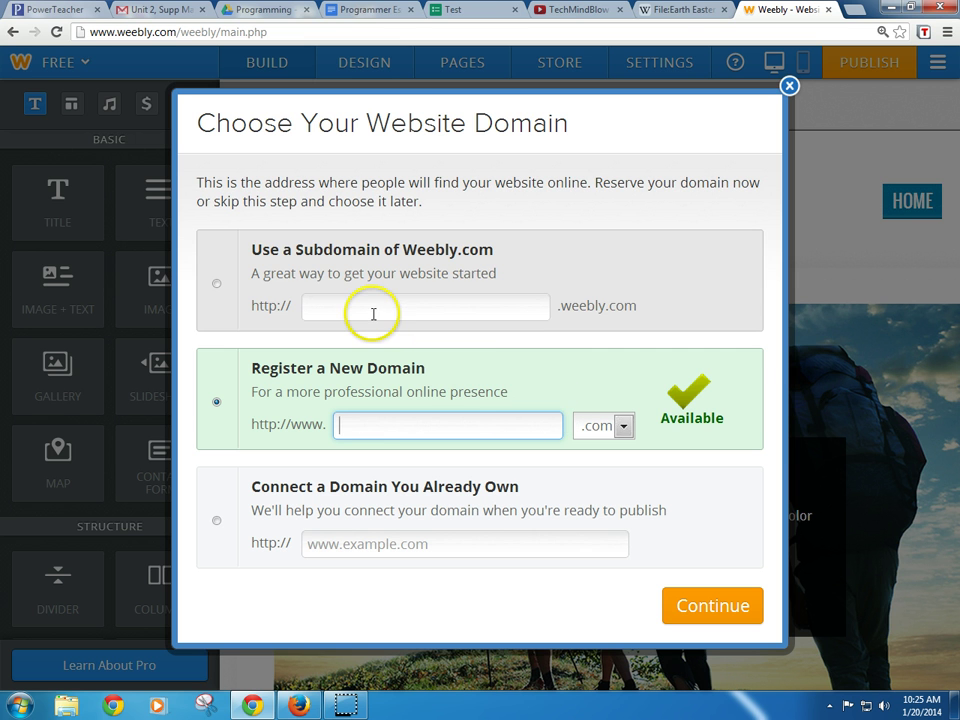
pyautogui.click(369, 313)
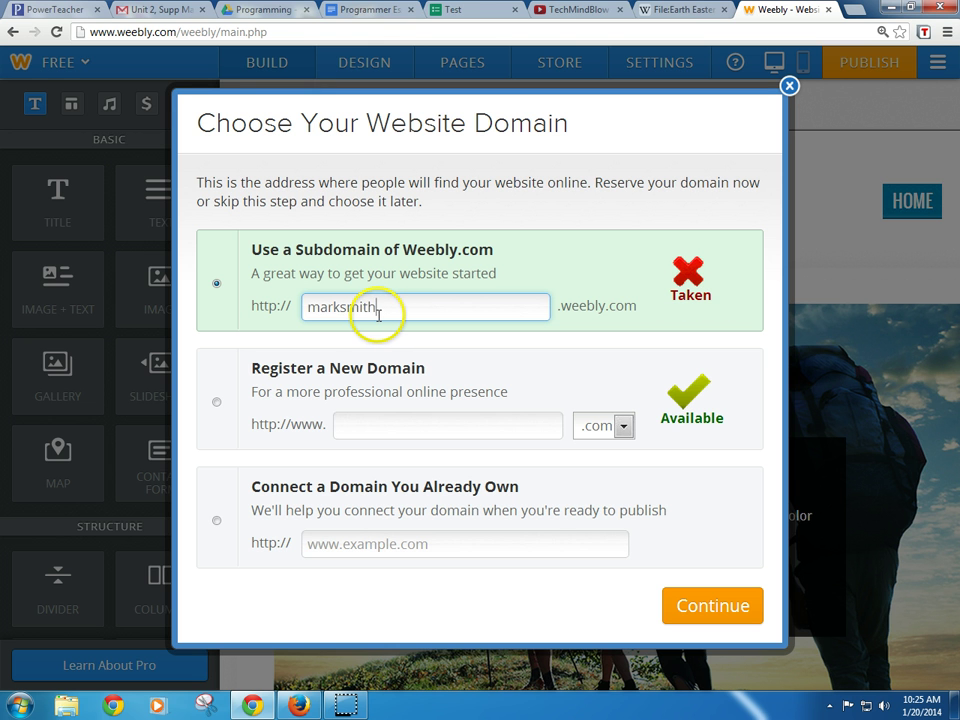
pyautogui.click(311, 307)
pyautogui.write('mr')
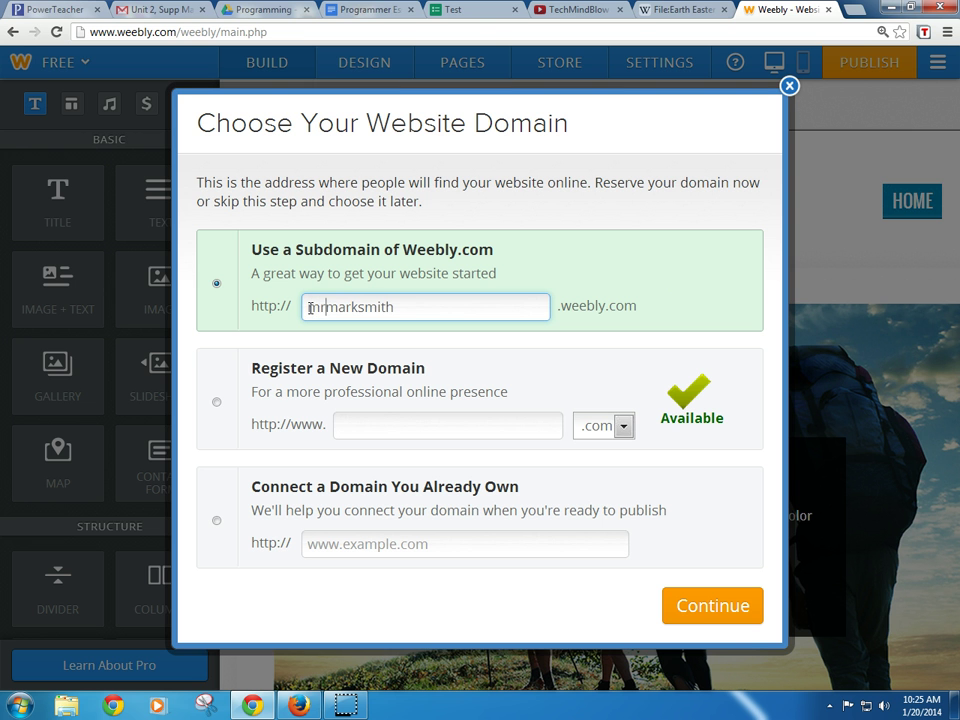
pyautogui.click(432, 308)
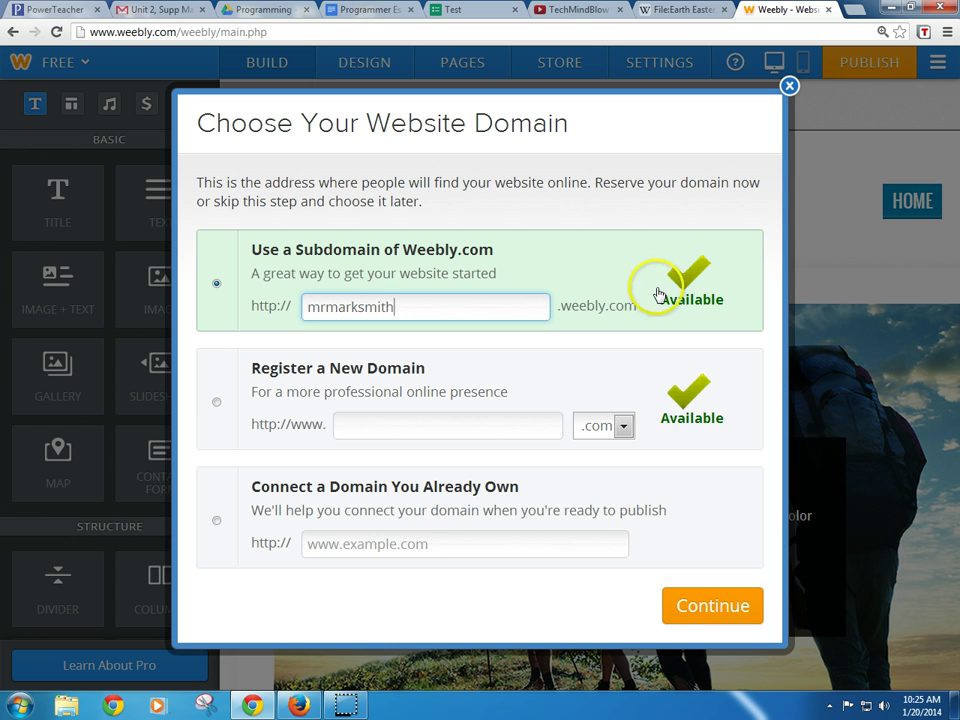
pyautogui.click(695, 614)
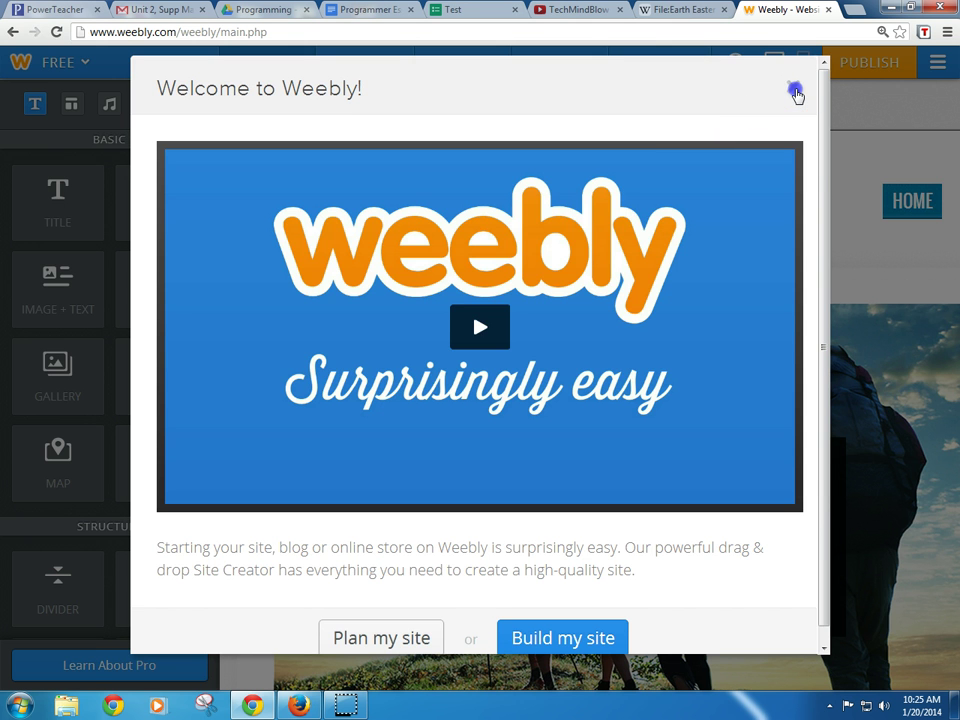
# Dismiss the Welcome to Weebly introduction and scroll through the Home page
pyautogui.click(795, 92)
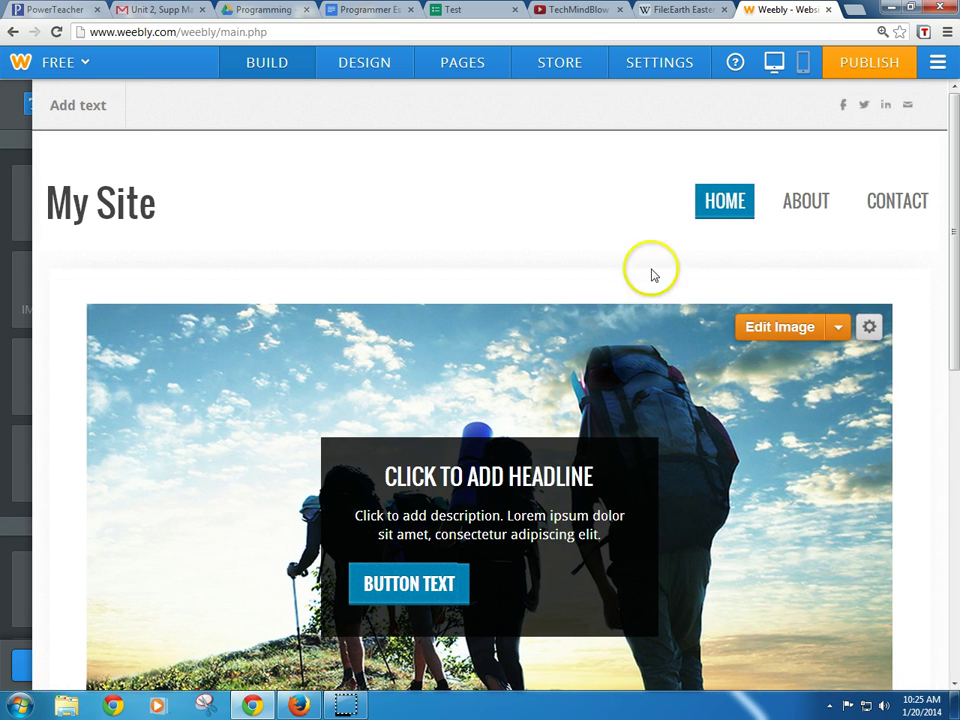
pyautogui.scroll(-3, 697, 493)
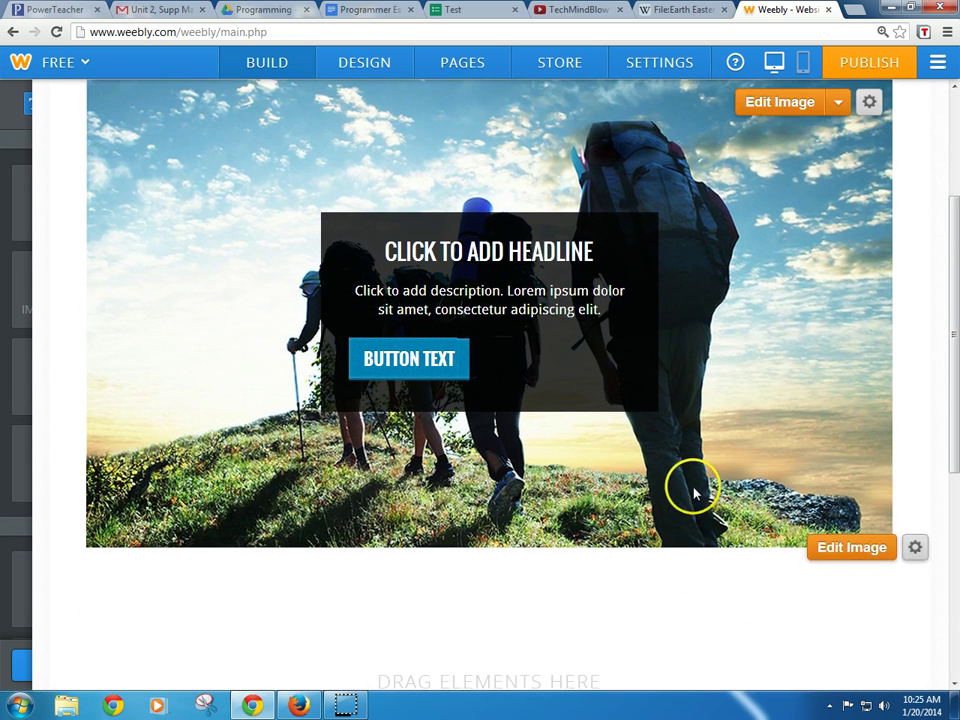
pyautogui.scroll(-2, 697, 493)
pyautogui.scroll(5, 694, 500)
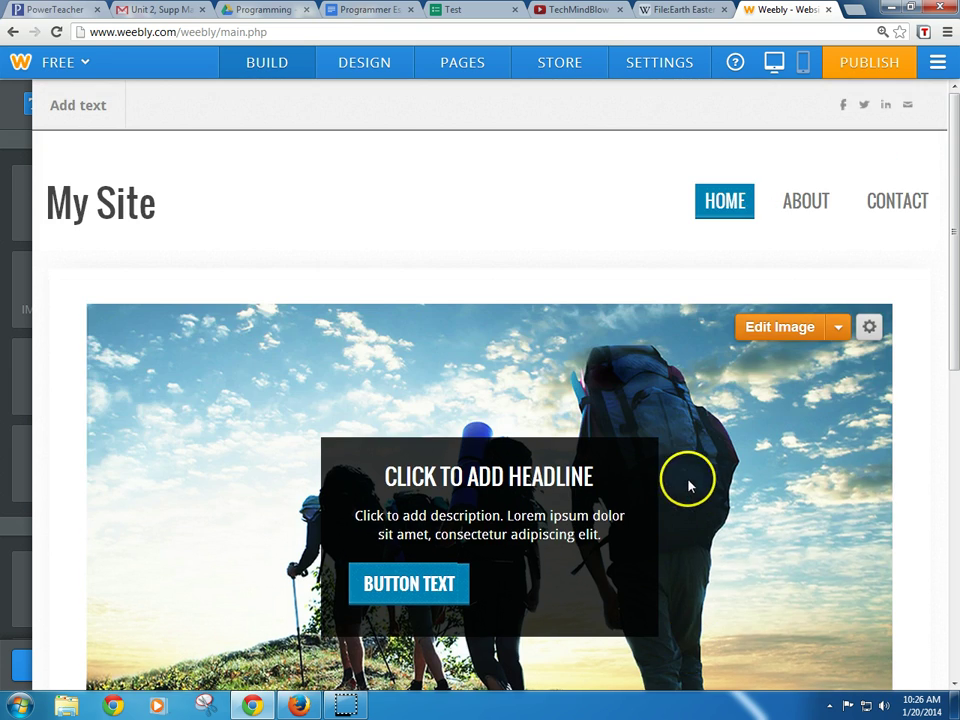
# Retitle the site from My Site to 'Mr. Smith', then check the Contact page and return Home
pyautogui.moveTo(6, 242)
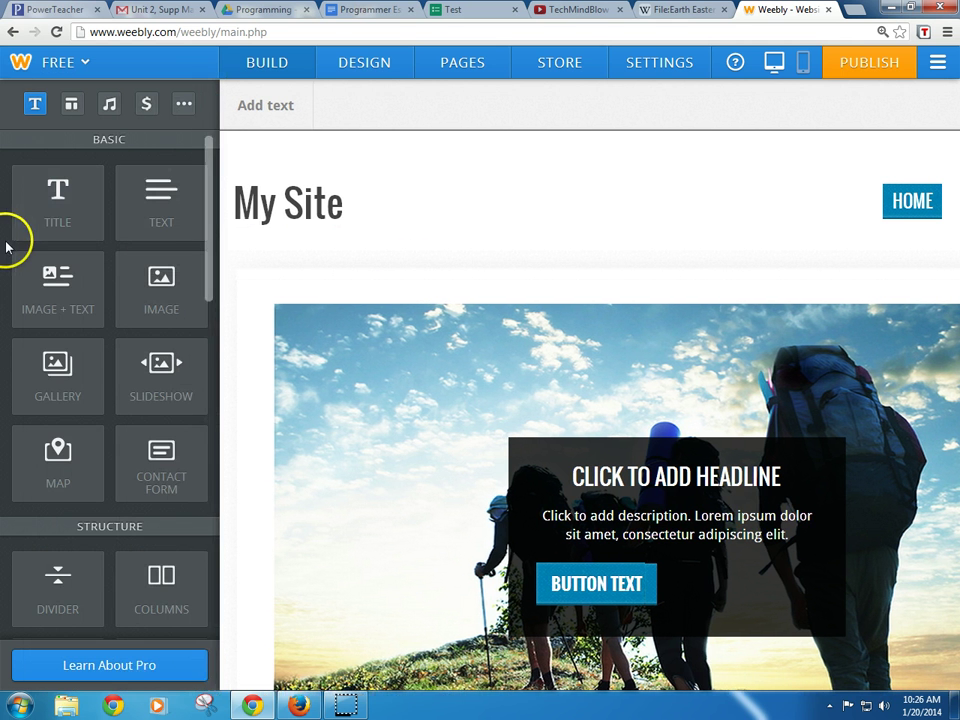
pyautogui.click(187, 212)
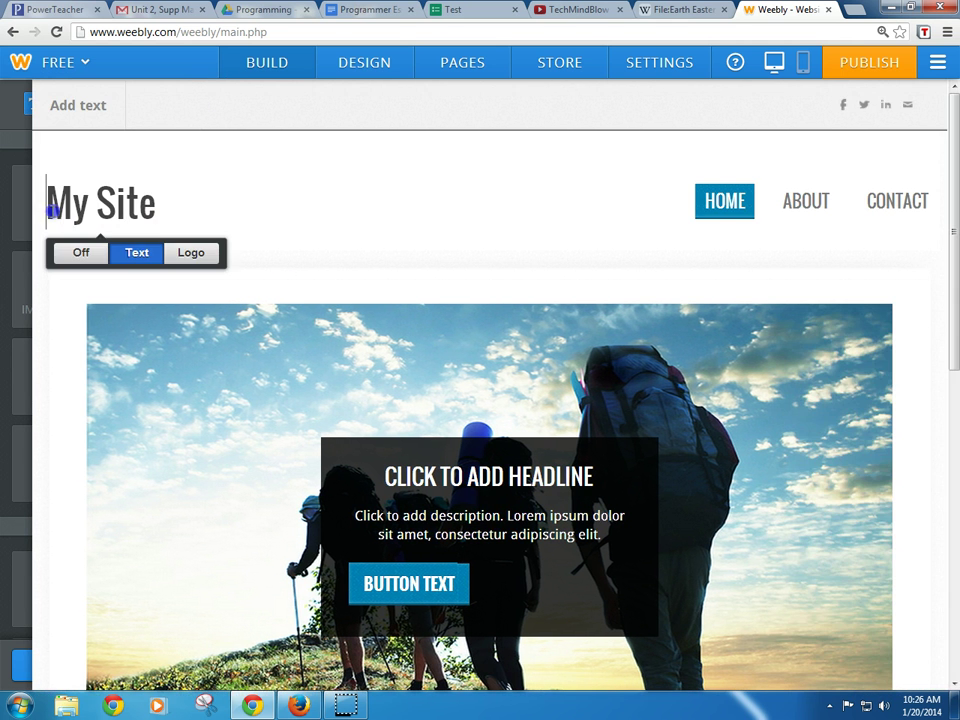
pyautogui.moveTo(187, 212); pyautogui.dragTo(7, 207)
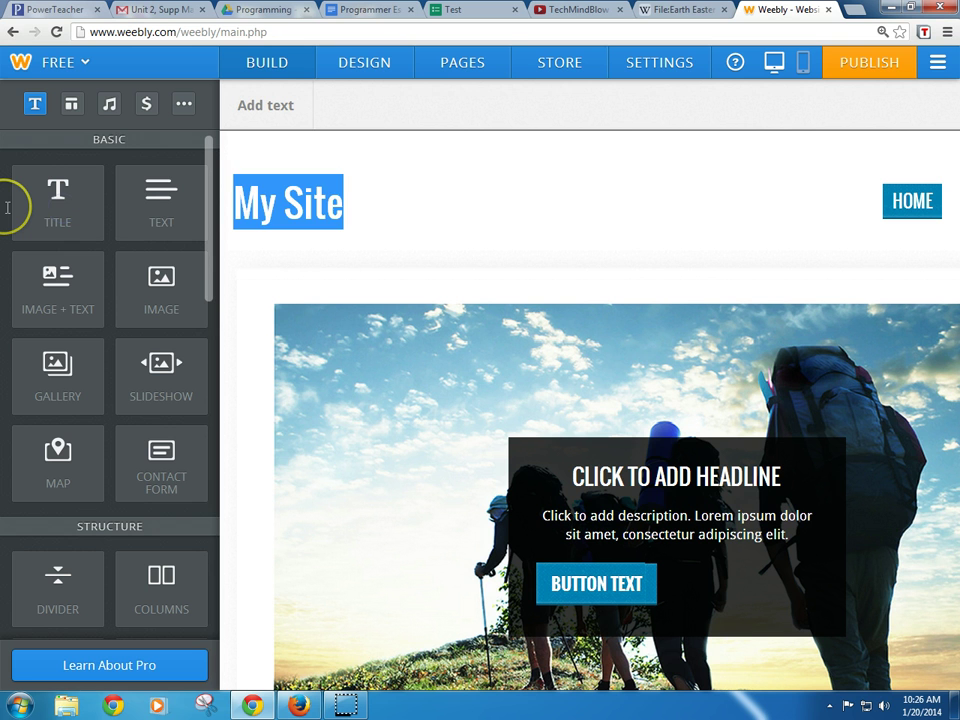
pyautogui.write('M')
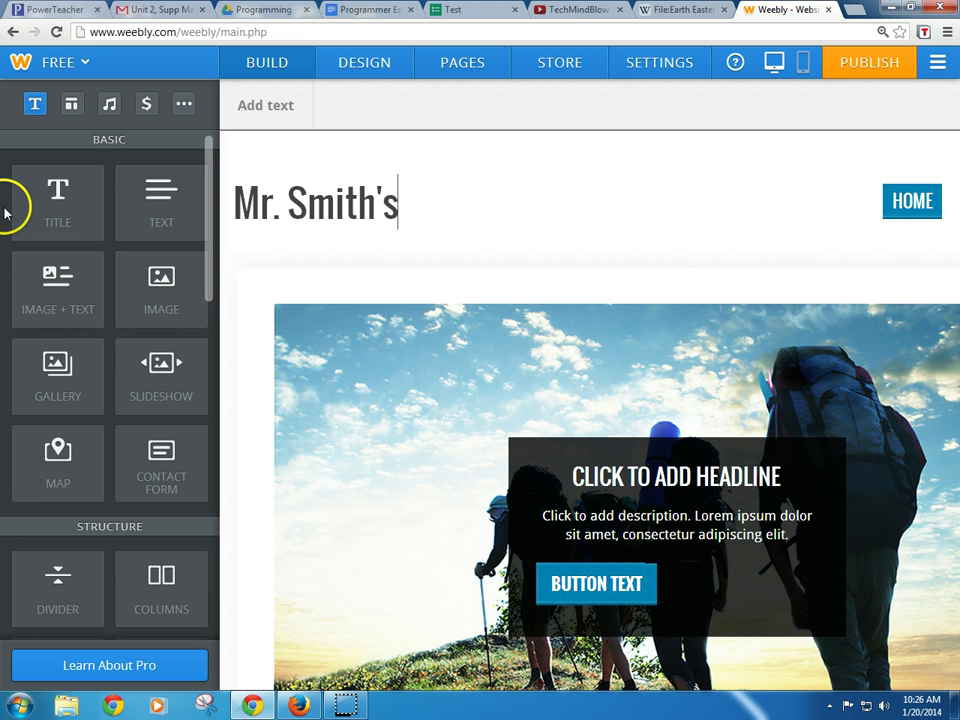
pyautogui.click(365, 203)
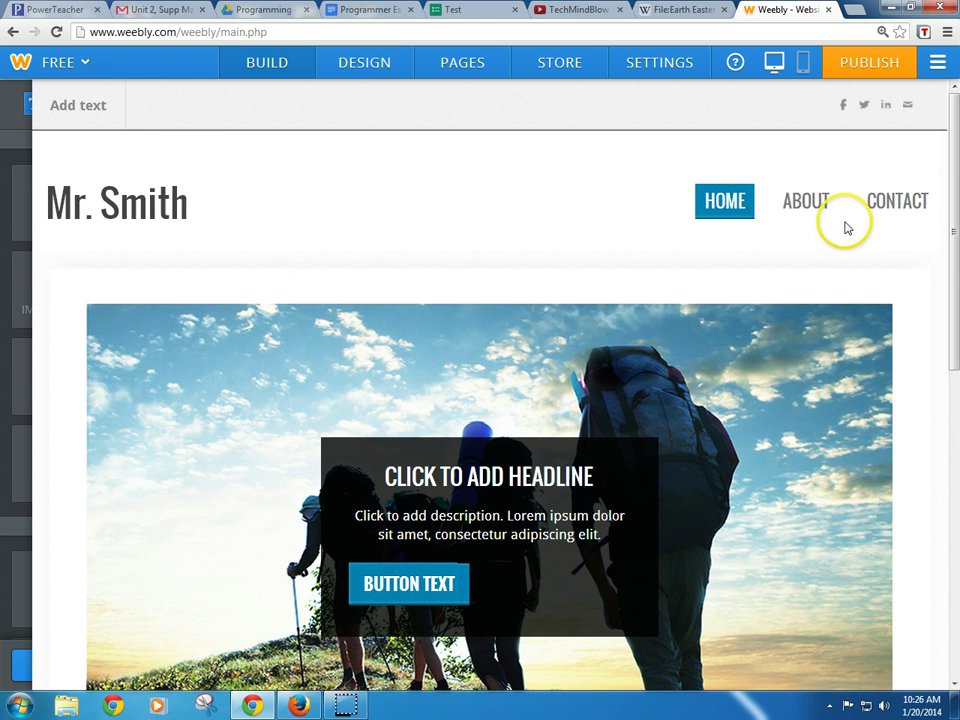
pyautogui.click(893, 205)
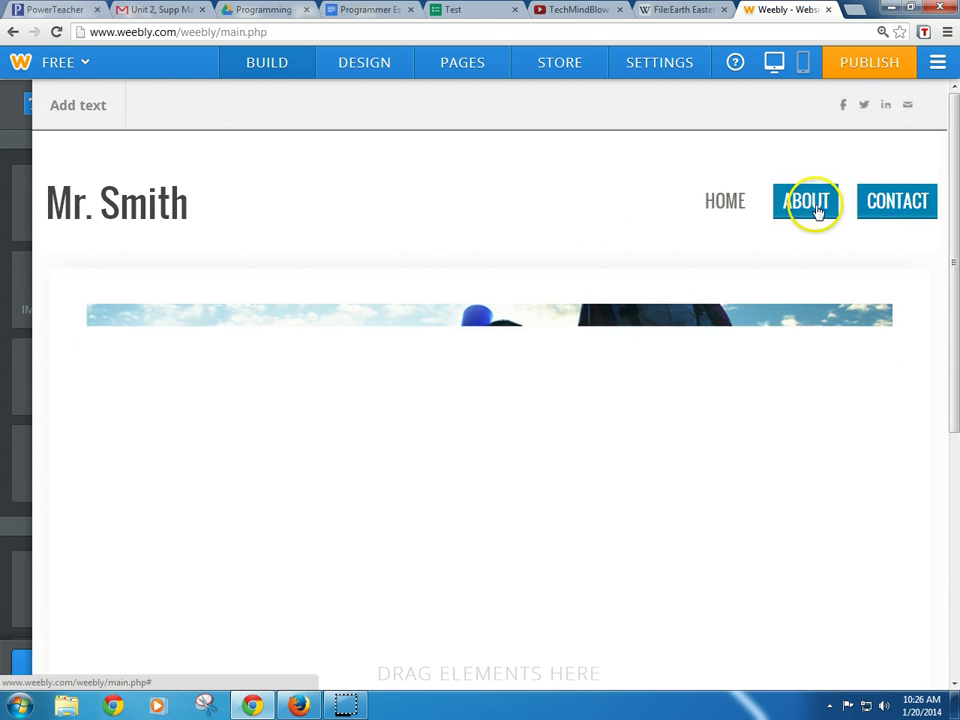
pyautogui.click(725, 204)
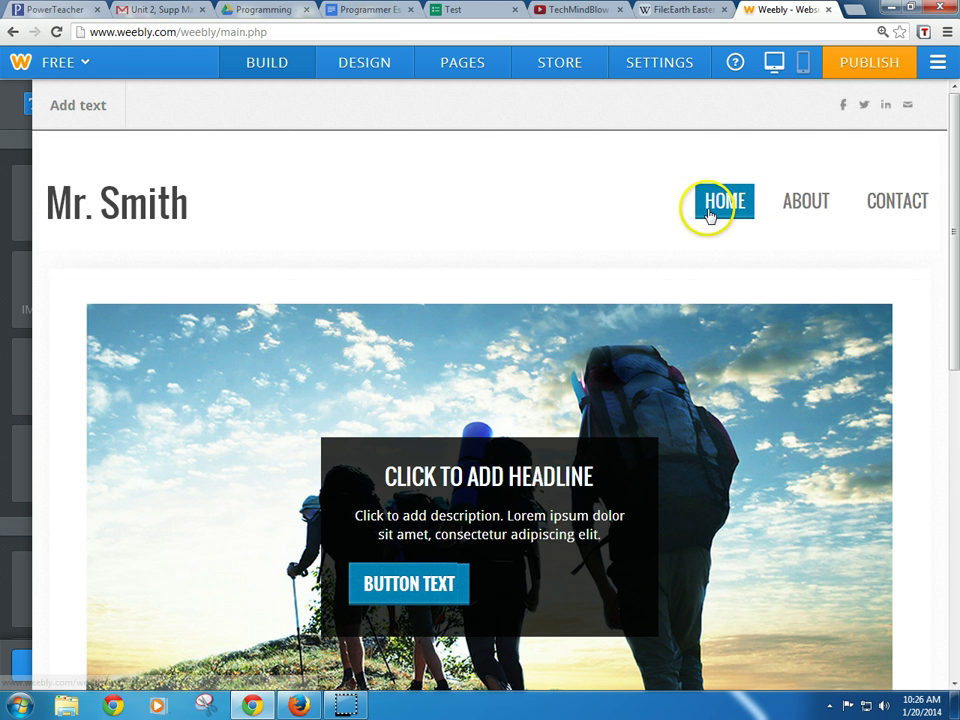
# In the Pages settings, retype the About page name as Science and Contact as History
pyautogui.click(466, 62)
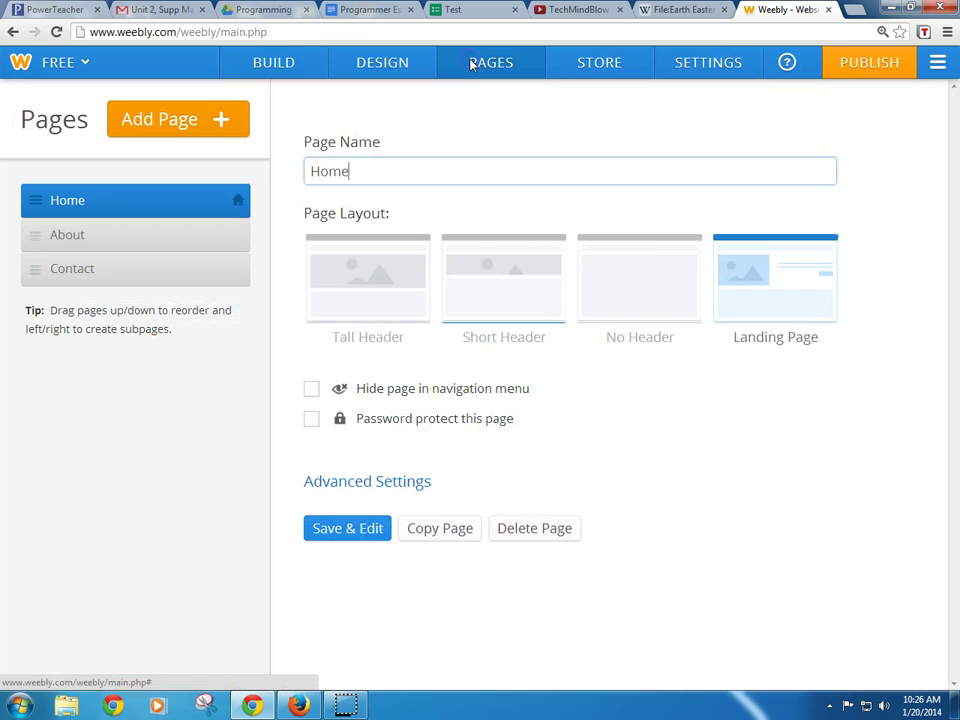
pyautogui.moveTo(355, 170); pyautogui.dragTo(220, 169)
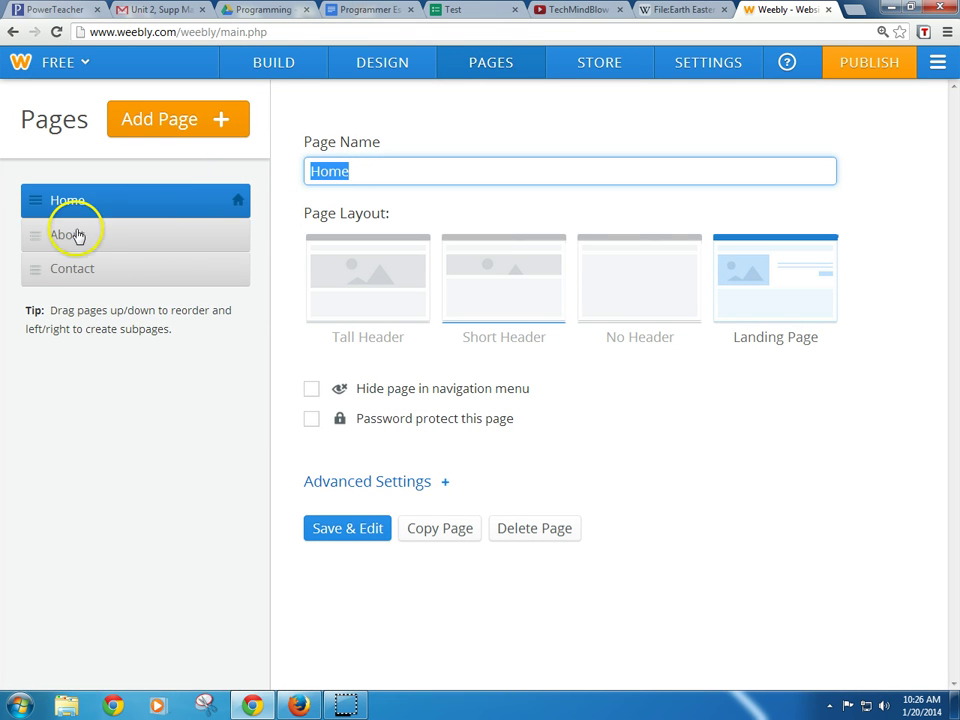
pyautogui.click(120, 242)
pyautogui.click(363, 170)
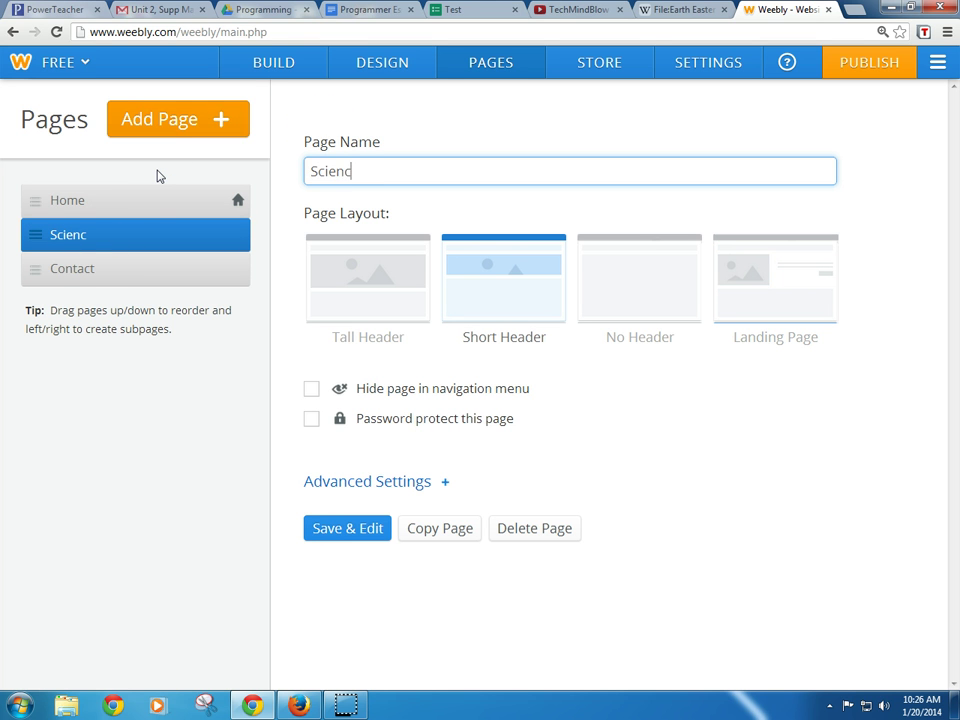
pyautogui.click(167, 282)
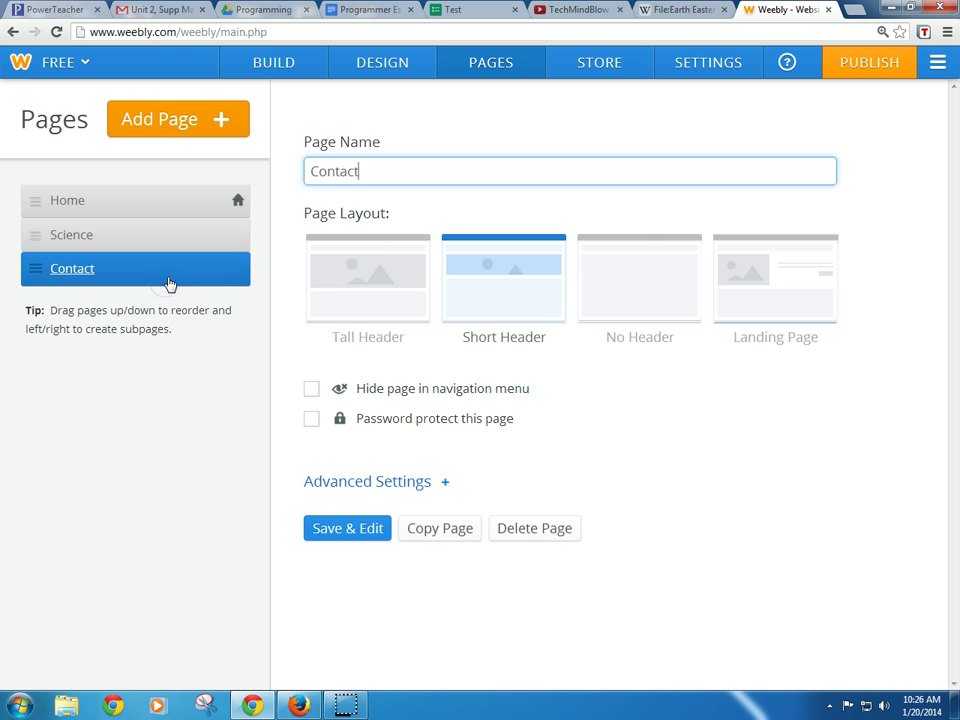
pyautogui.doubleClick(345, 180)
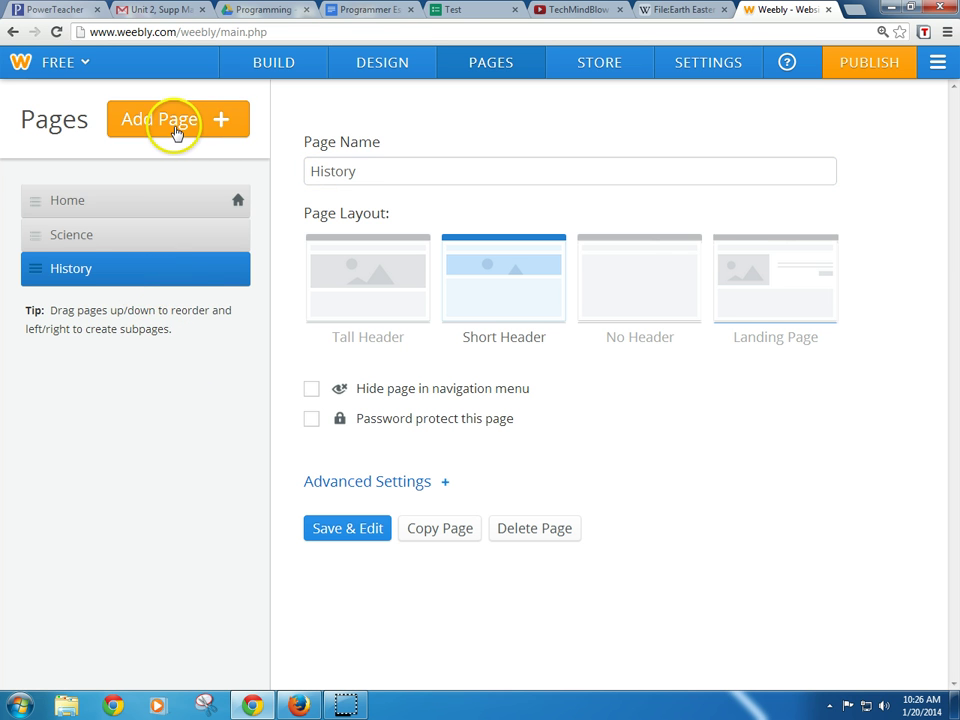
pyautogui.click(176, 131)
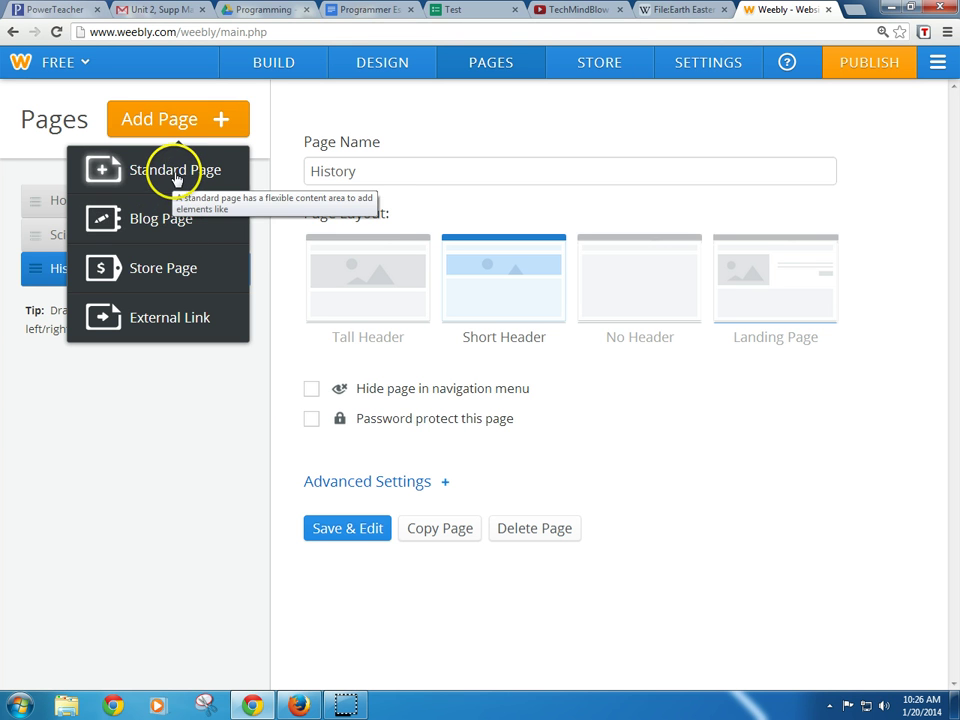
# Add a standard page named Useful Links with the No Header layout and Save & Edit it
pyautogui.click(176, 176)
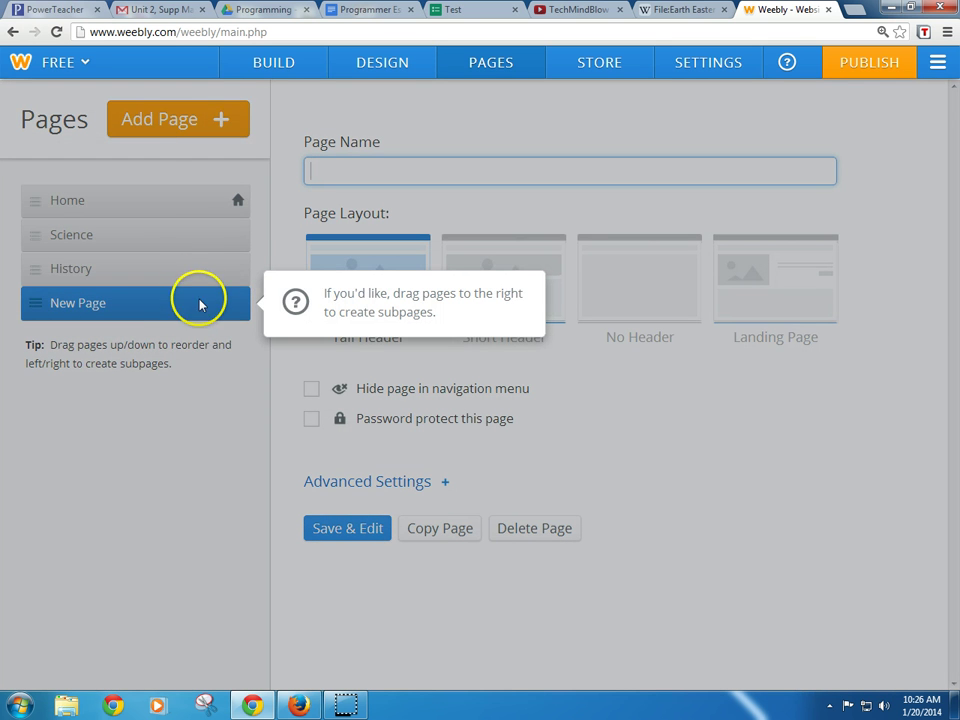
pyautogui.click(375, 171)
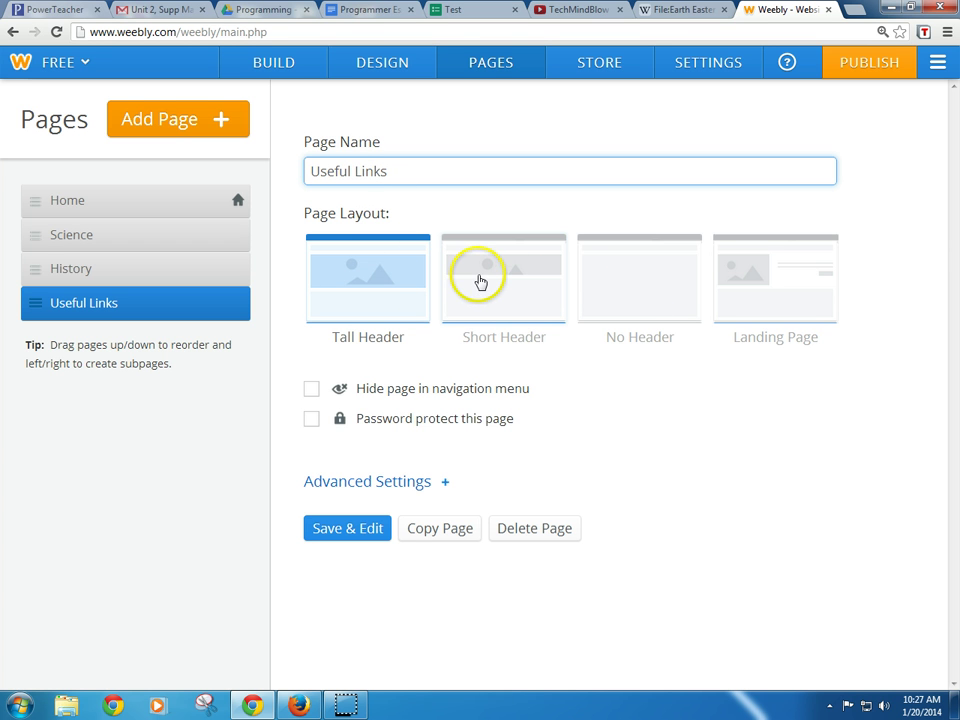
pyautogui.click(475, 286)
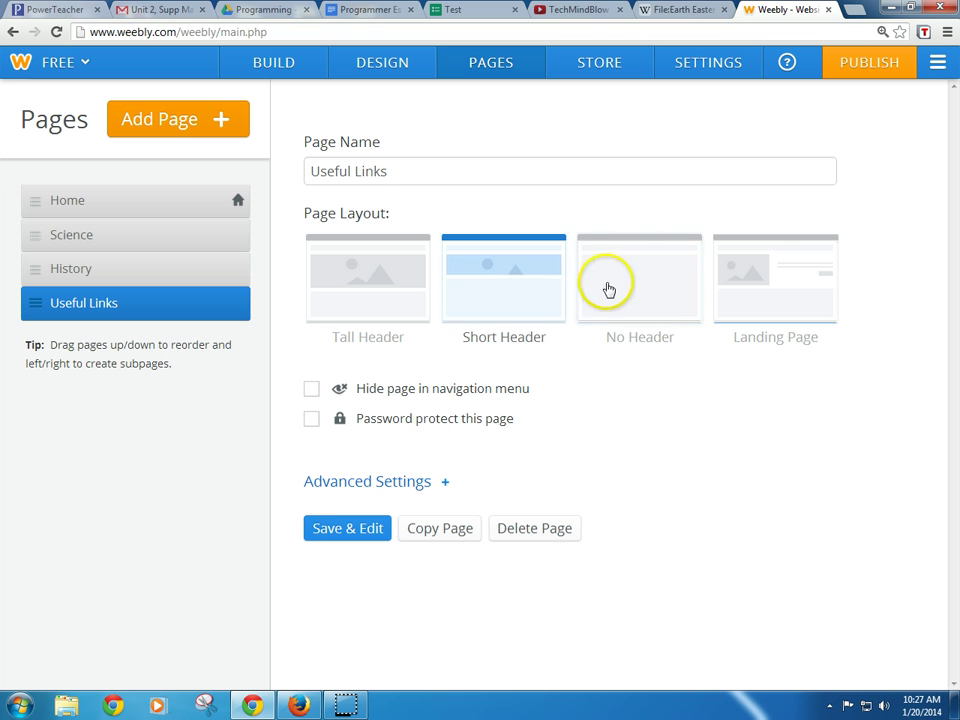
pyautogui.click(608, 287)
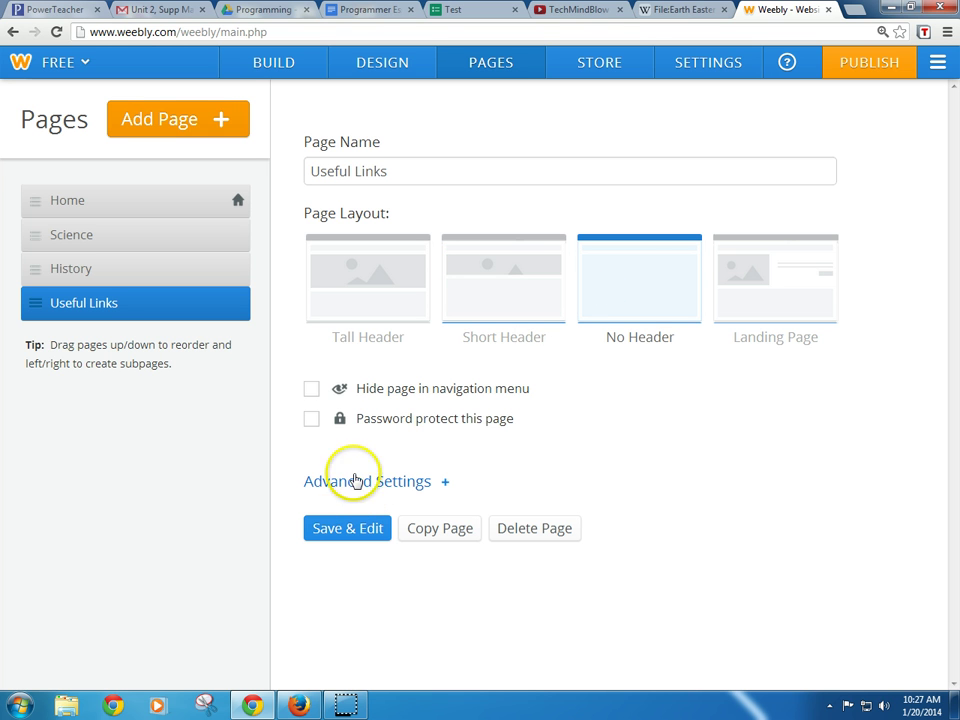
pyautogui.click(313, 390)
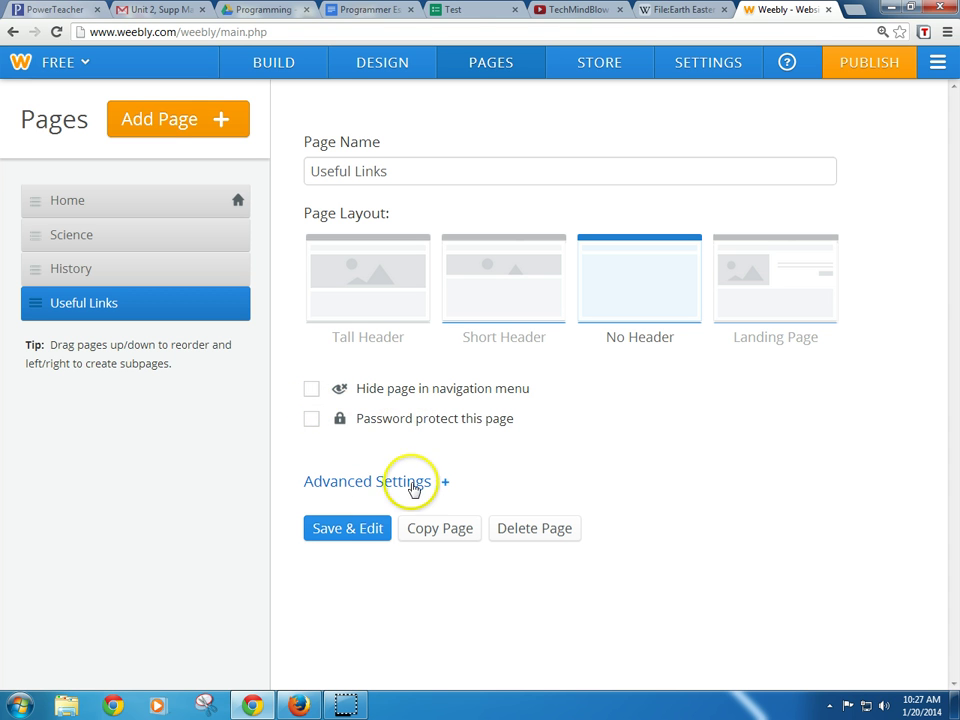
pyautogui.click(430, 484)
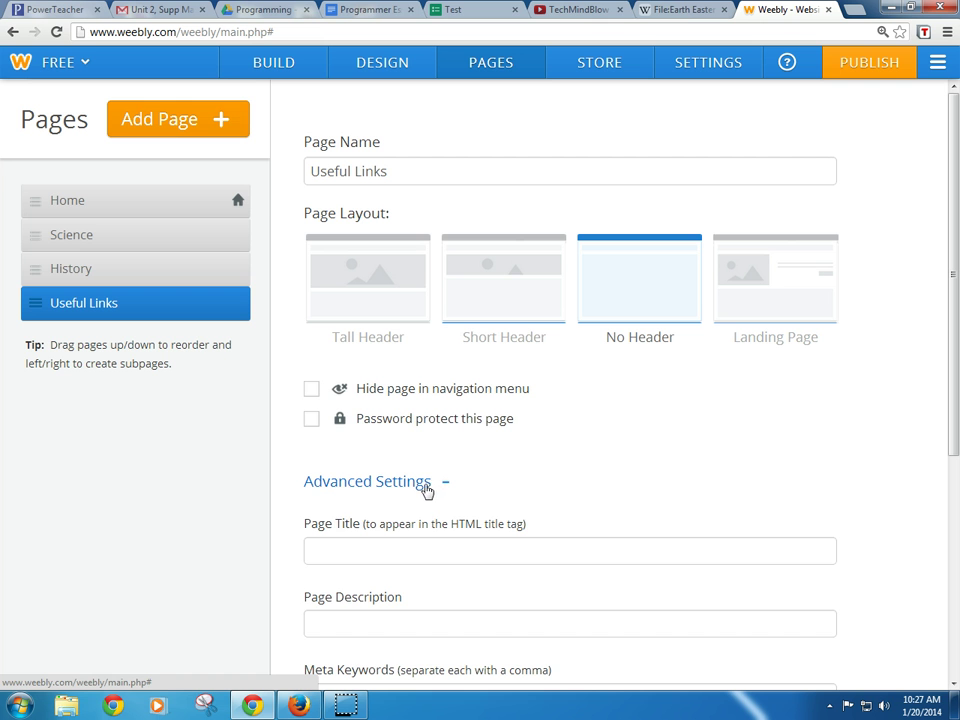
pyautogui.click(424, 484)
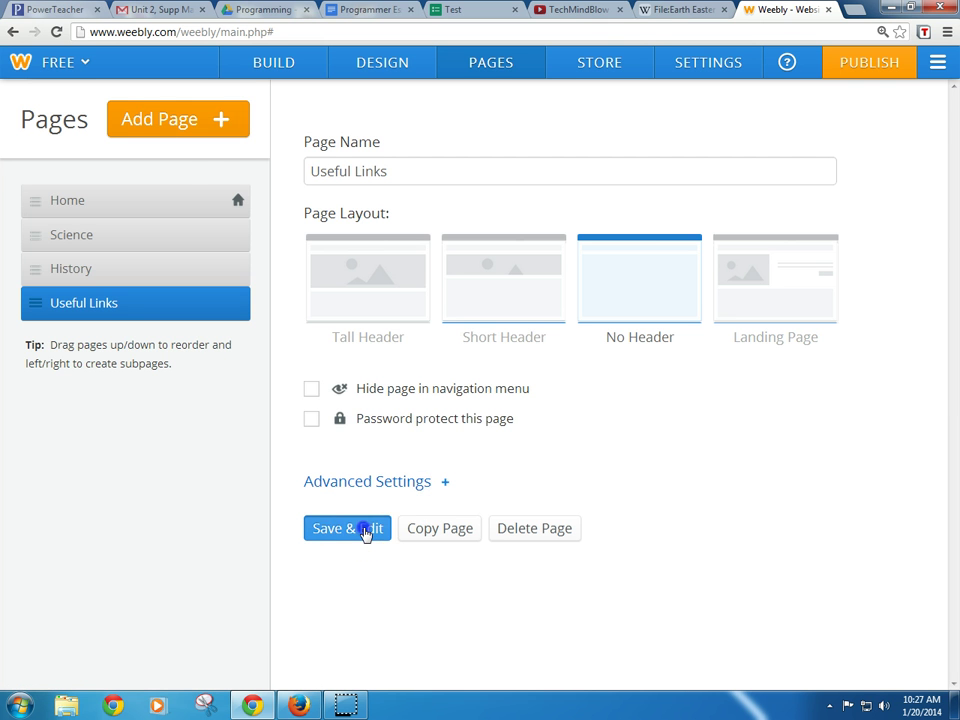
pyautogui.click(362, 530)
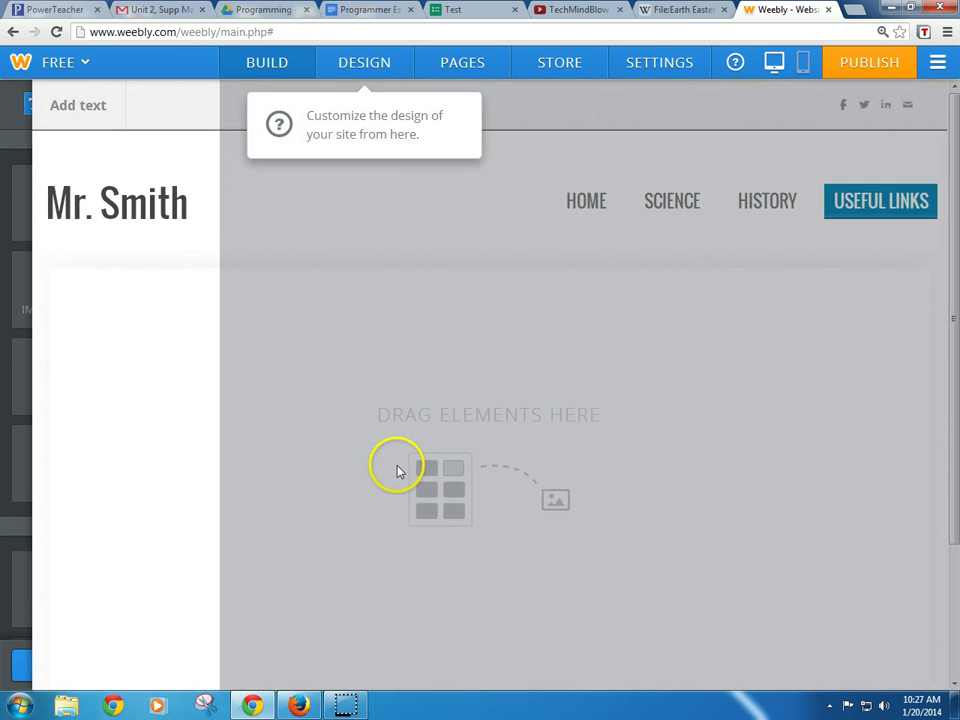
# Dismiss the tips and drop an Image + Text block onto the Useful Links page
pyautogui.click(446, 142)
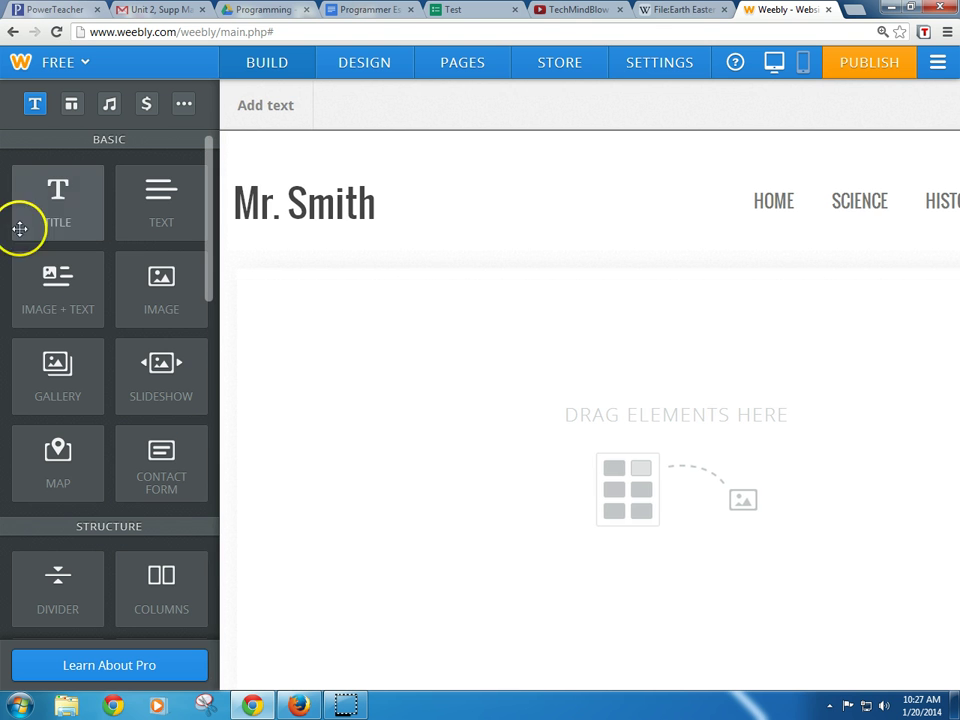
pyautogui.moveTo(51, 287); pyautogui.dragTo(300, 401)
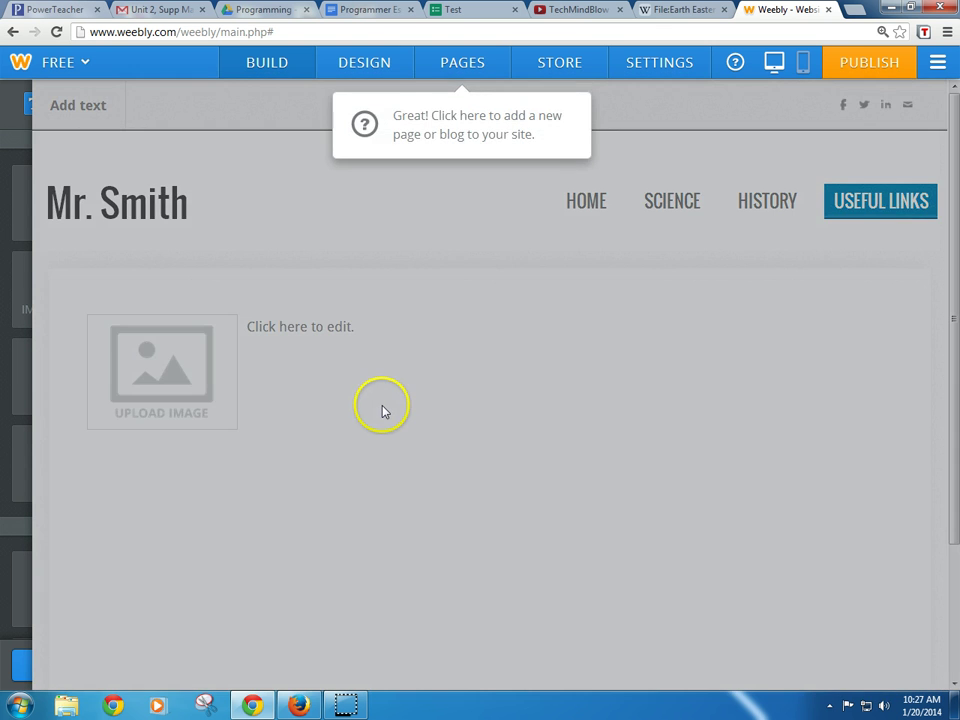
pyautogui.click(459, 332)
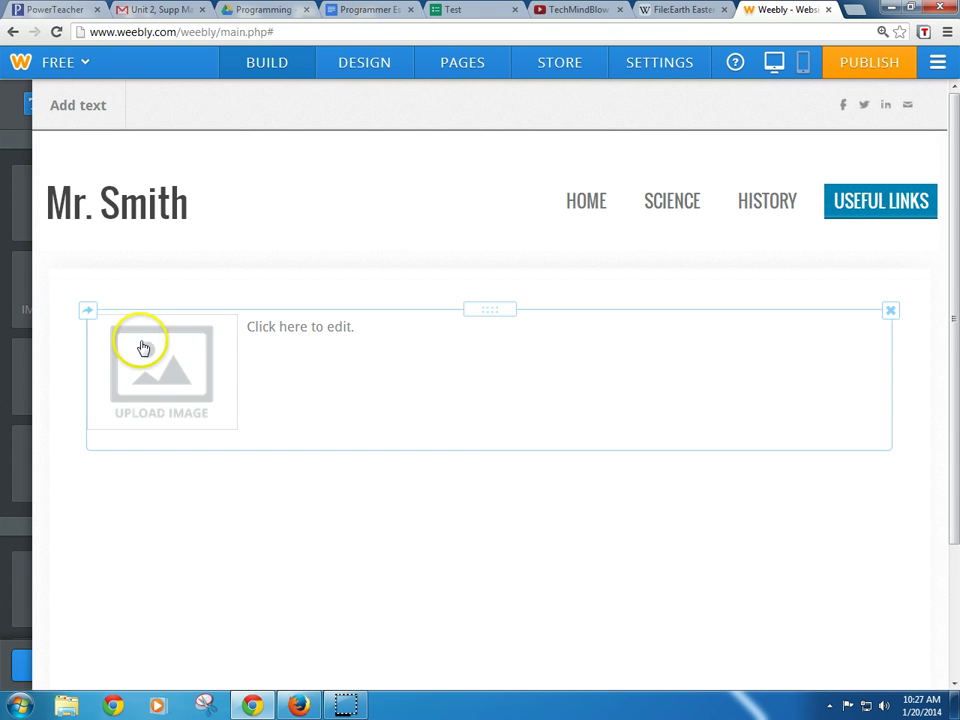
# Write the heading 'Help on your Essay' with bulleted items Site 1, Site 2 and Site 3
pyautogui.click(325, 340)
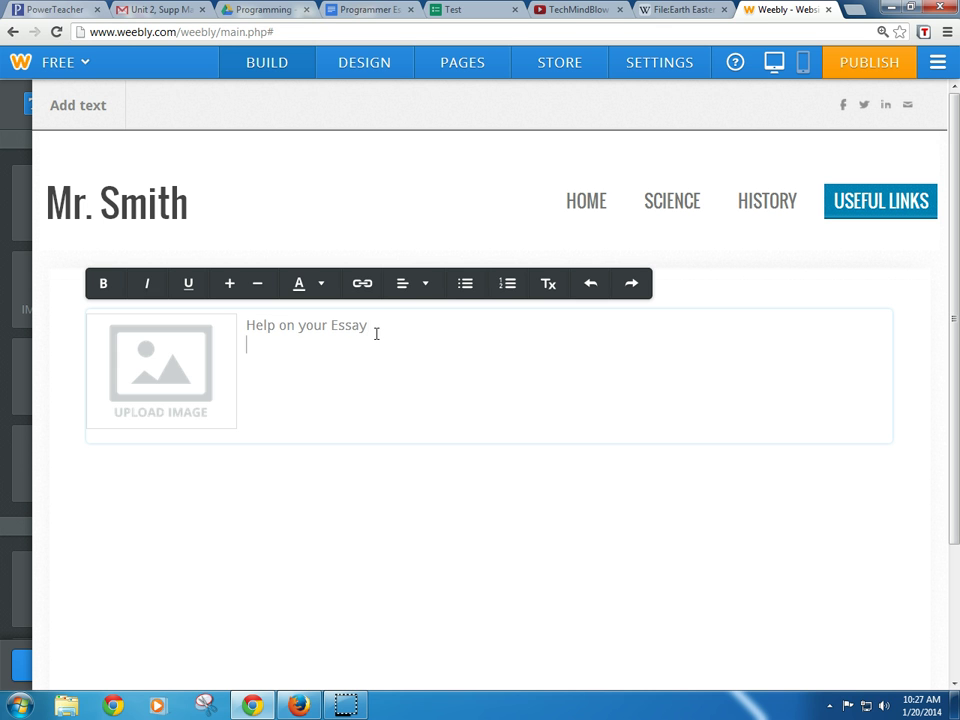
pyautogui.click(466, 284)
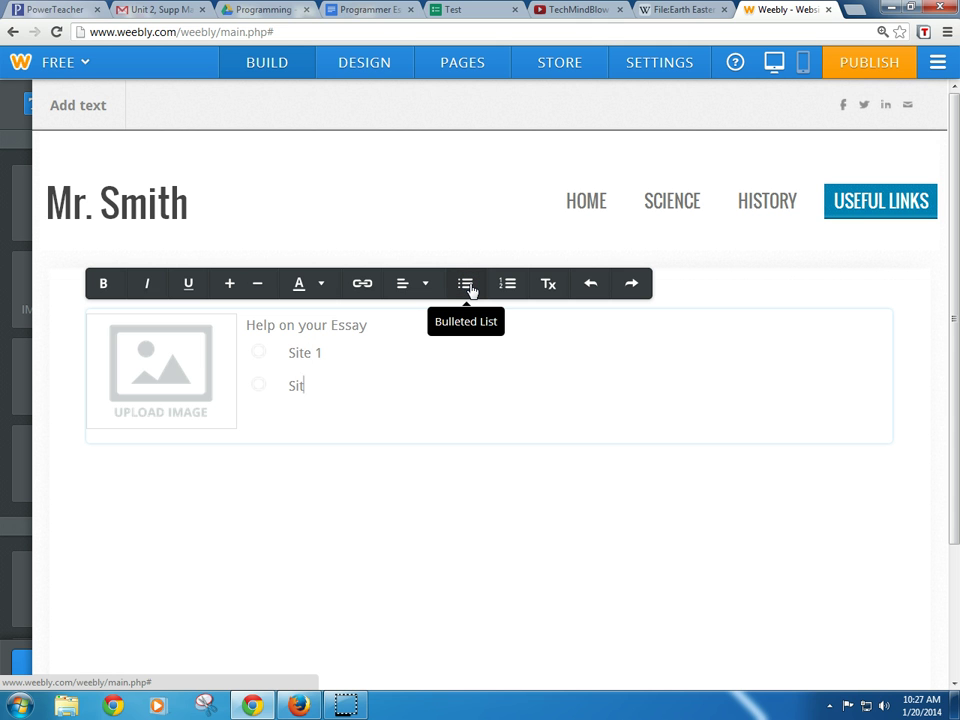
pyautogui.write('2')
pyautogui.press('Return')
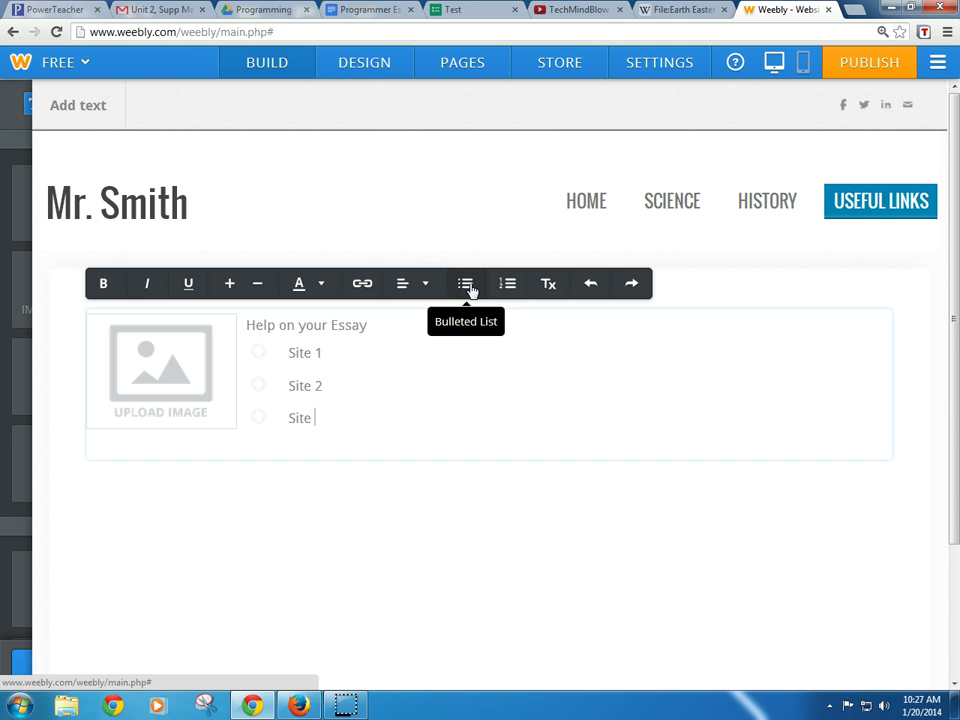
pyautogui.click(429, 524)
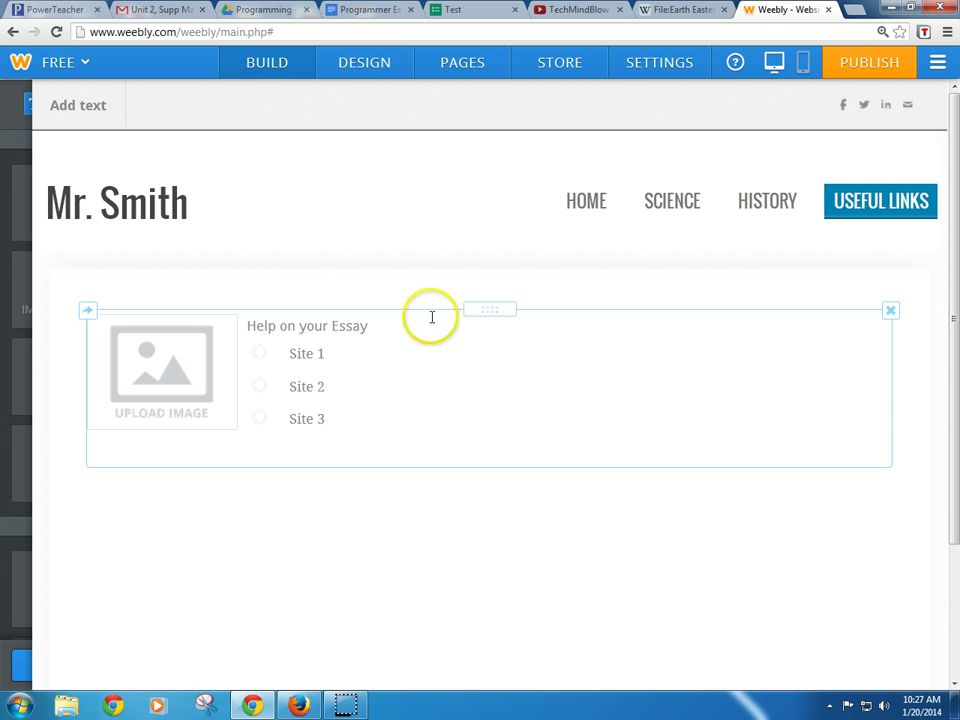
# On the Home page, open the header image editor and cancel without changes
pyautogui.click(593, 205)
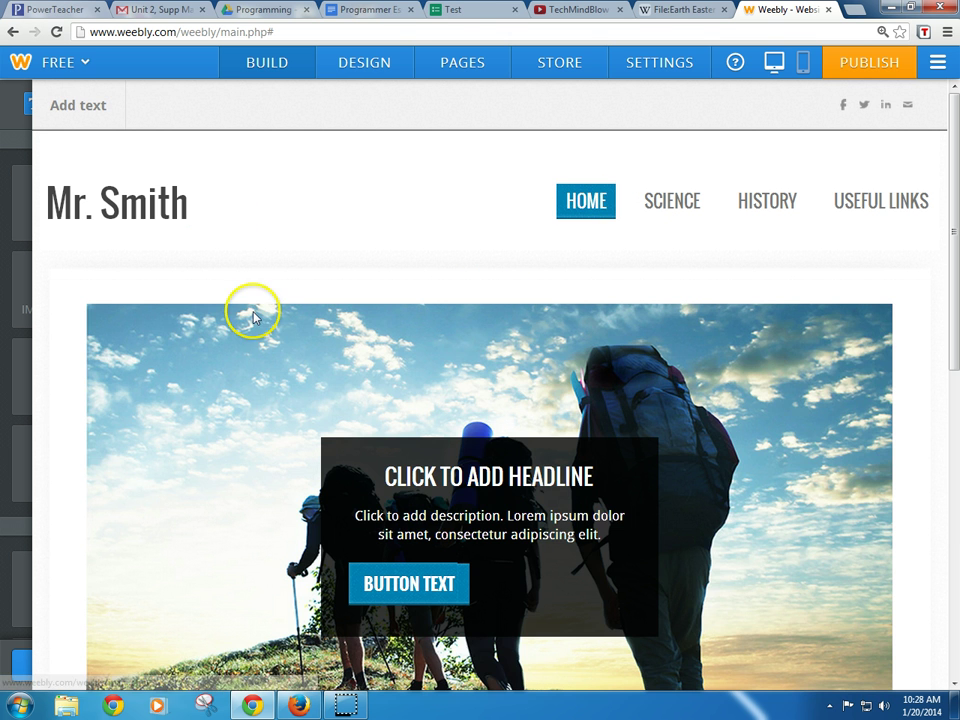
pyautogui.scroll(-2, 340, 378)
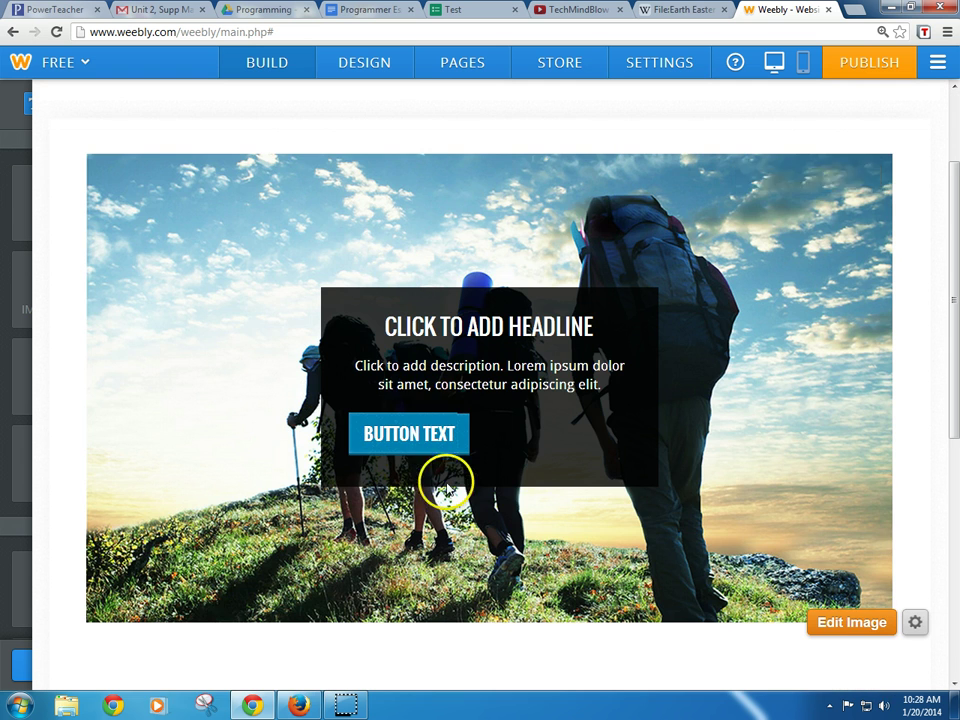
pyautogui.scroll(-2, 531, 467)
pyautogui.scroll(3, 536, 467)
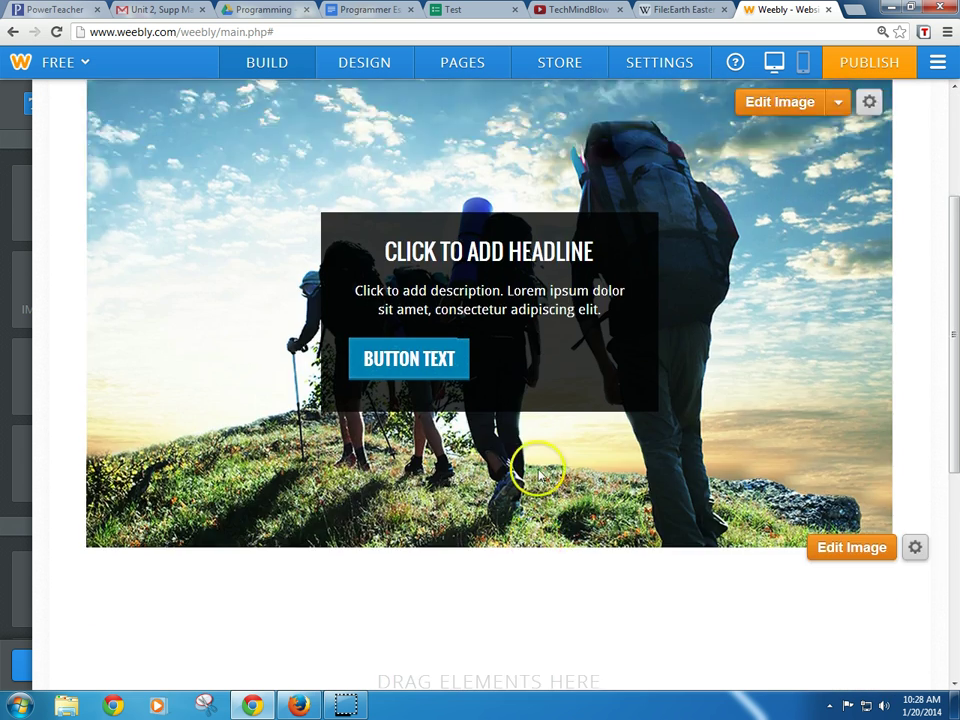
pyautogui.moveTo(778, 257)
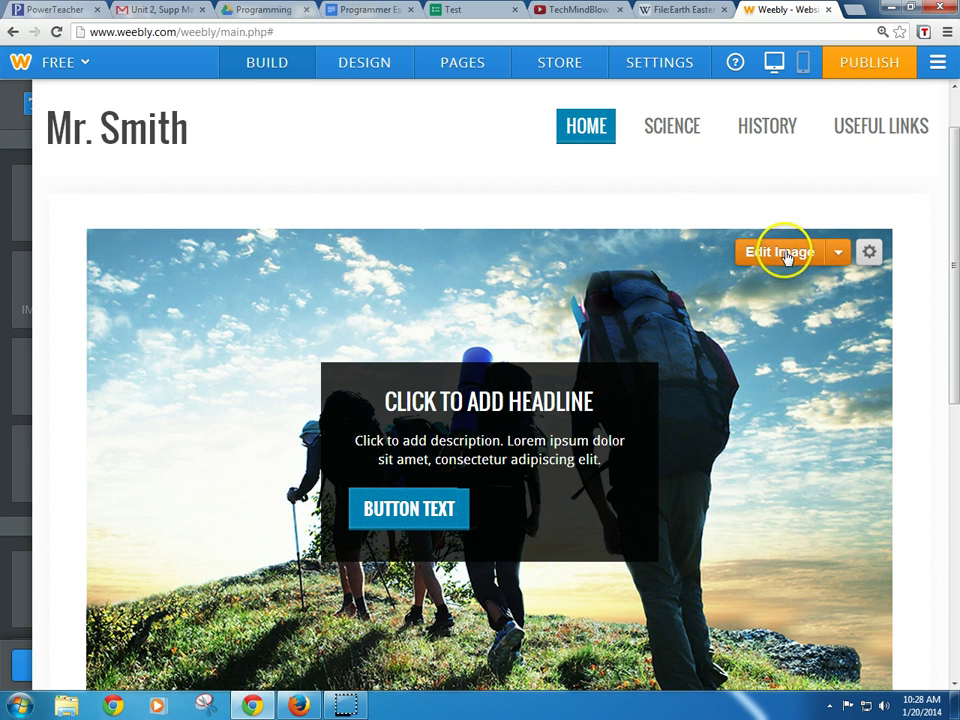
pyautogui.click(838, 254)
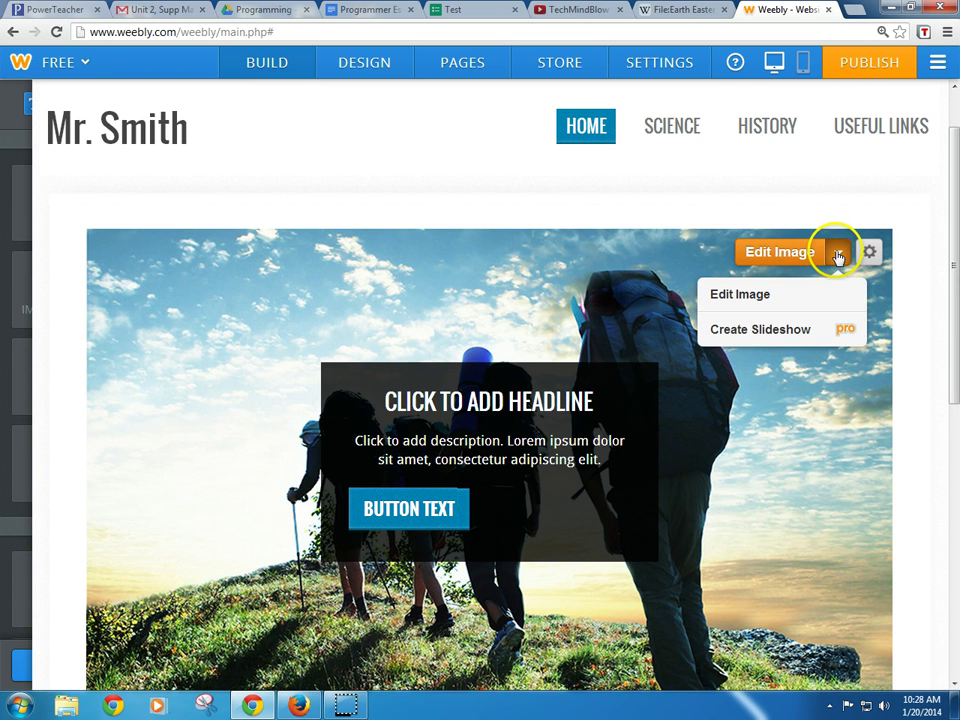
pyautogui.click(800, 254)
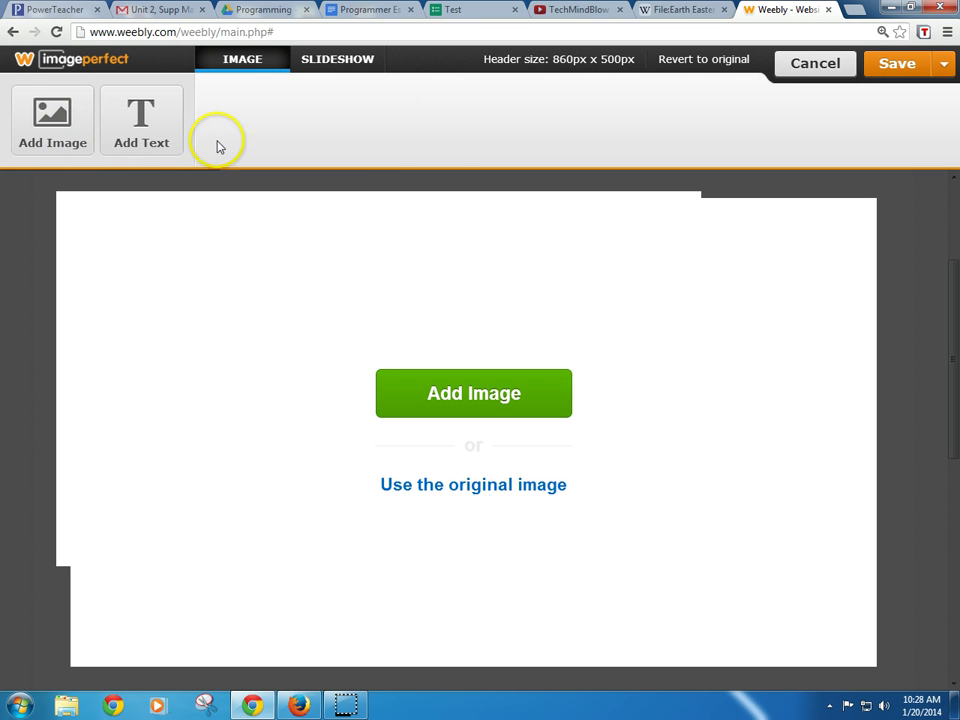
pyautogui.click(822, 66)
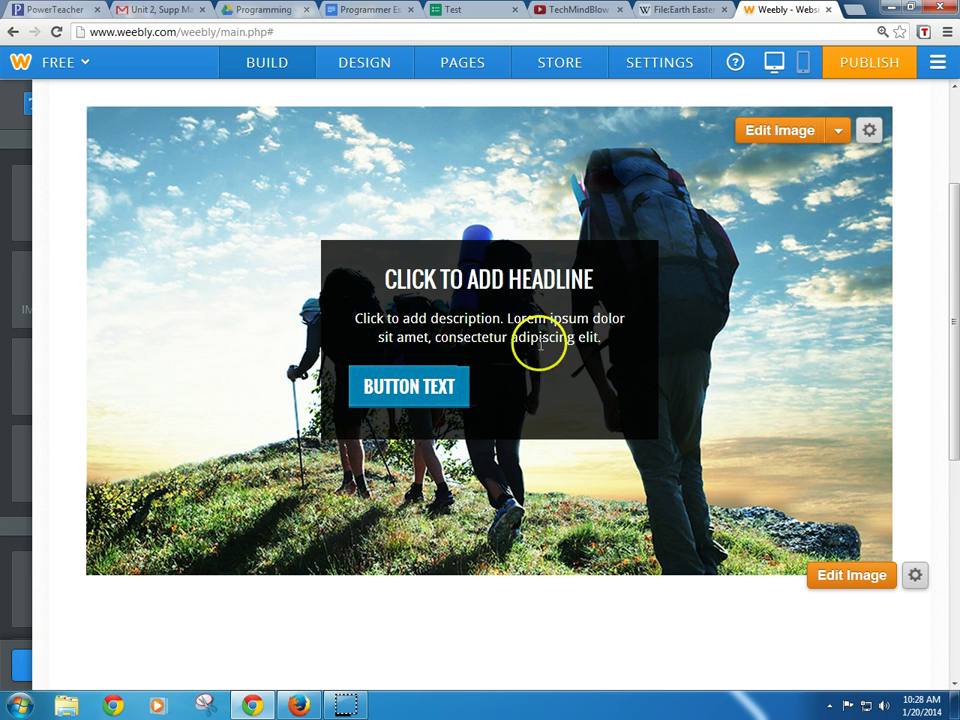
# Scroll back to the top and reopen the Pages settings showing Useful Links
pyautogui.scroll(-3, 594, 418)
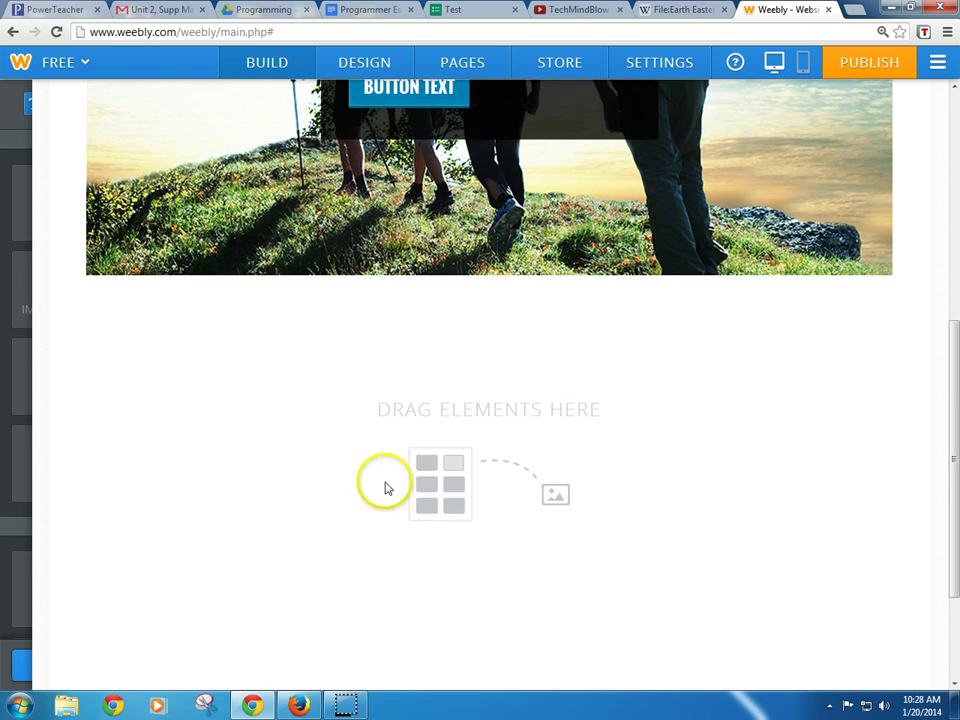
pyautogui.scroll(2, 390, 460)
pyautogui.scroll(3, 410, 463)
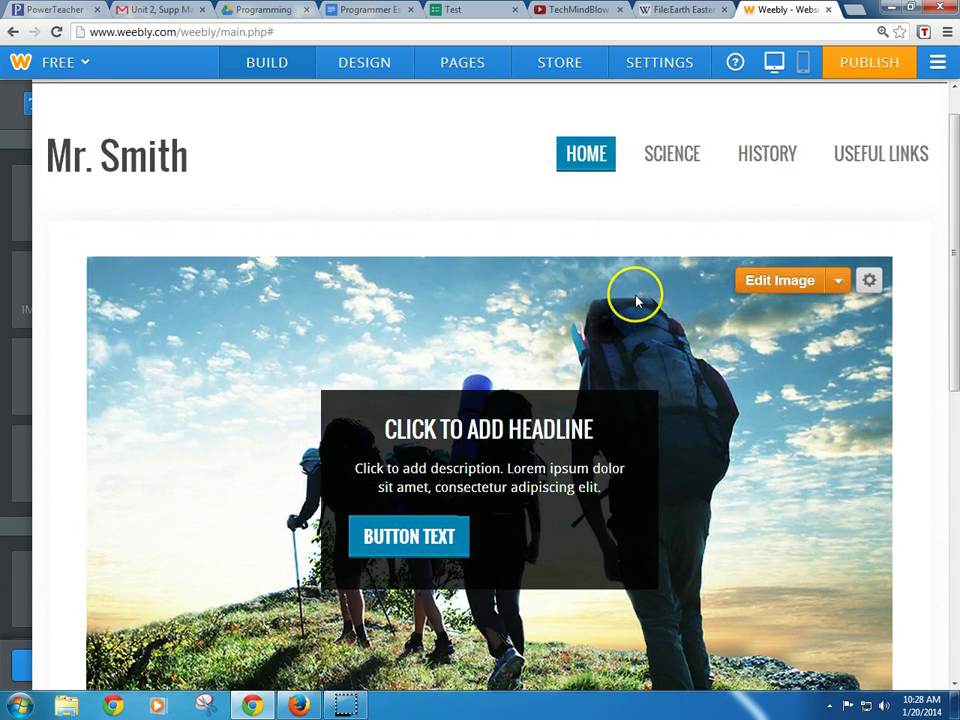
pyautogui.click(464, 66)
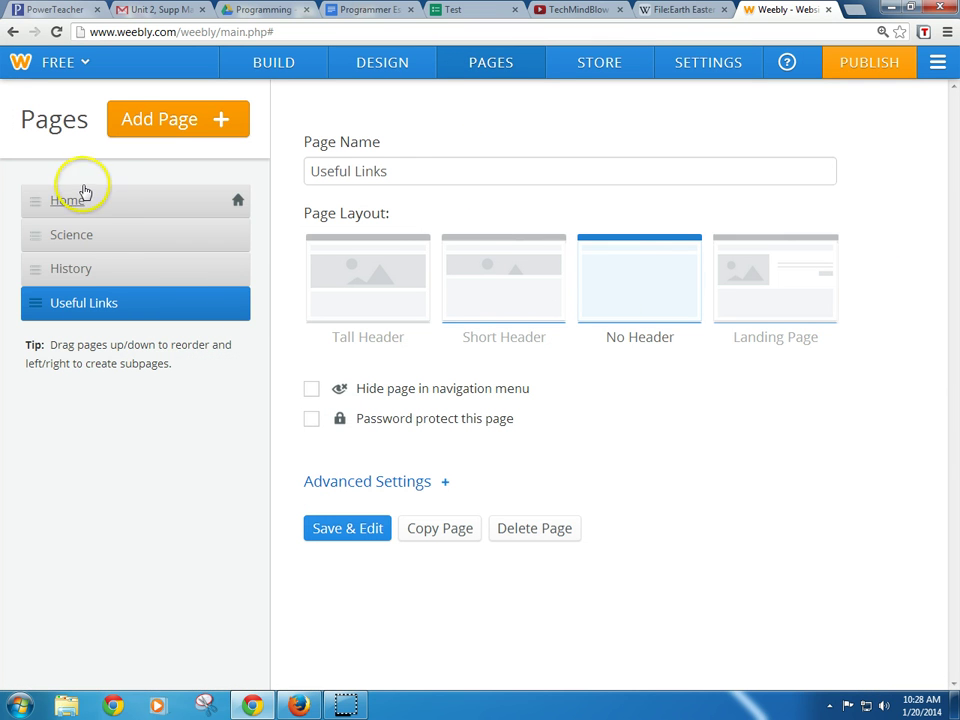
# Set the Home page layout to Short Header and Save & Edit
pyautogui.click(84, 197)
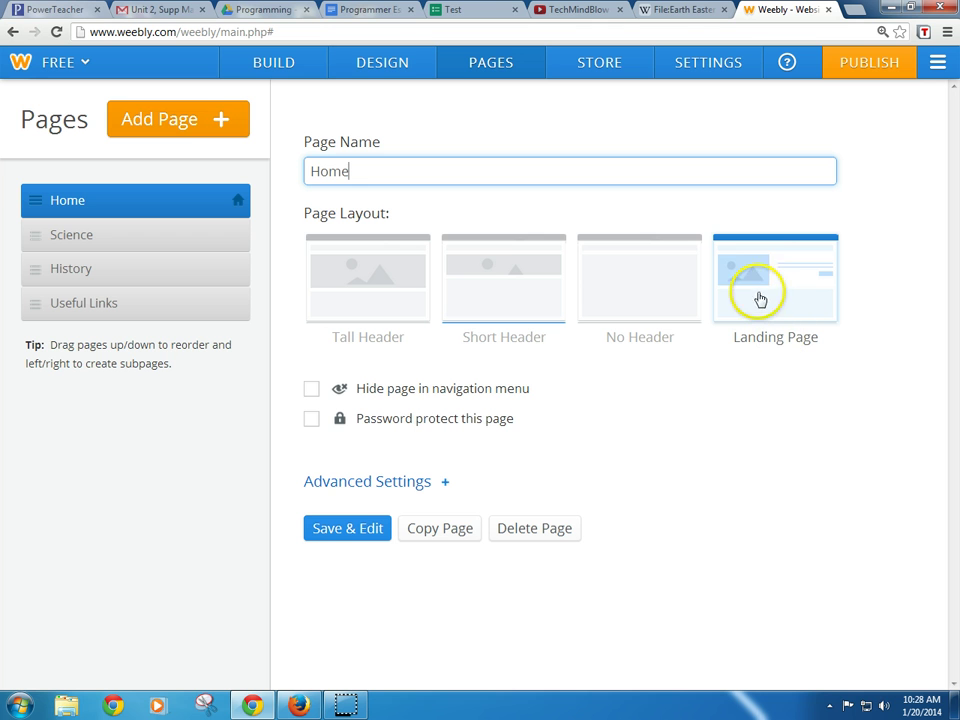
pyautogui.click(517, 298)
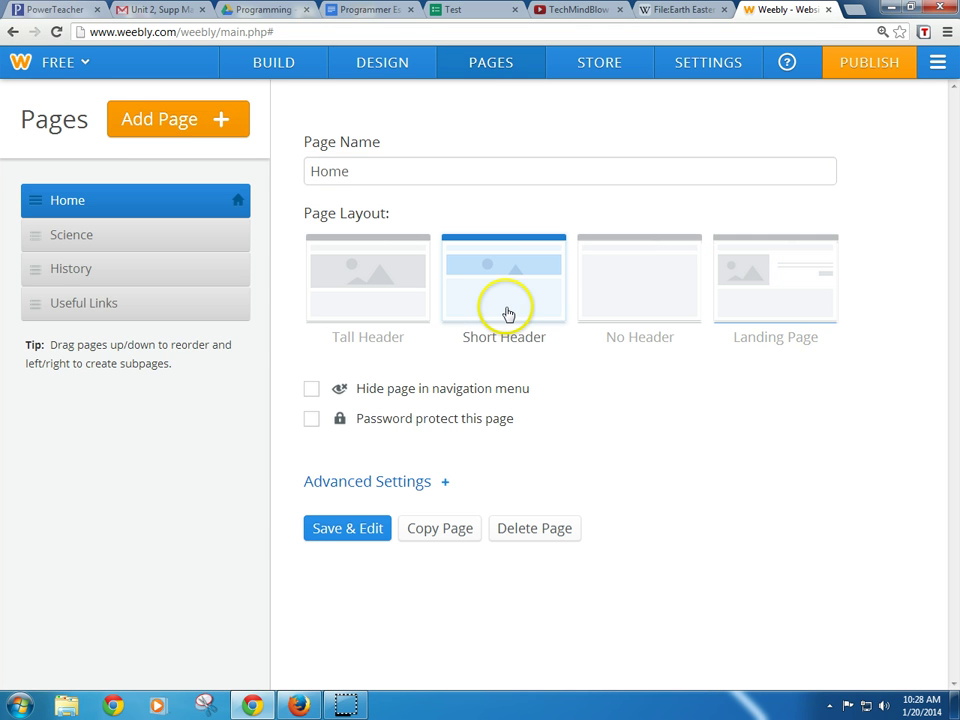
pyautogui.click(371, 300)
pyautogui.click(506, 298)
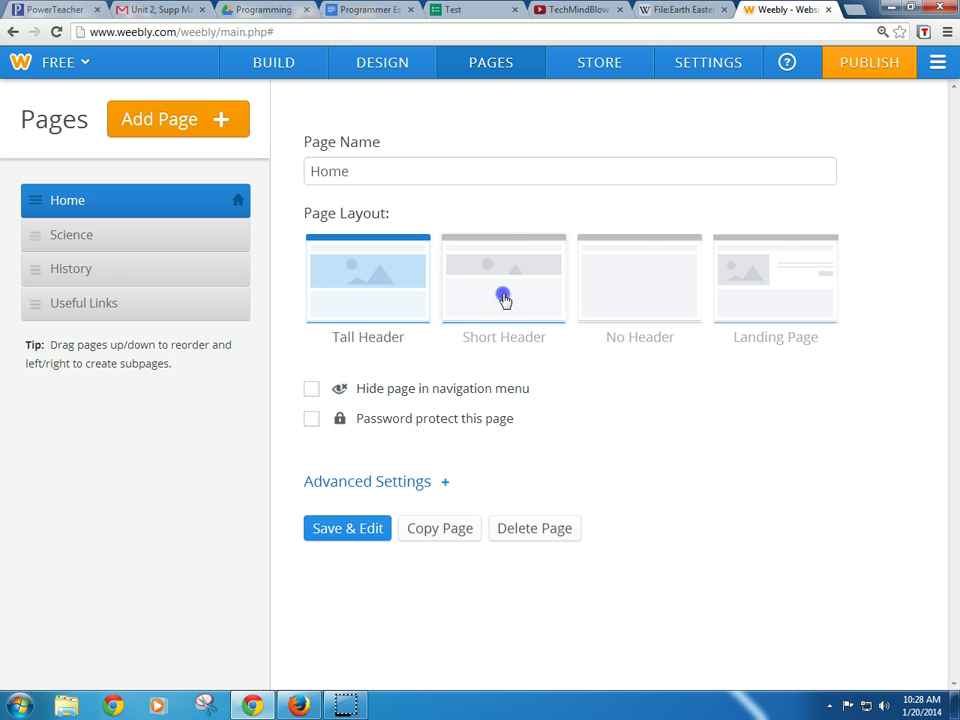
pyautogui.click(369, 530)
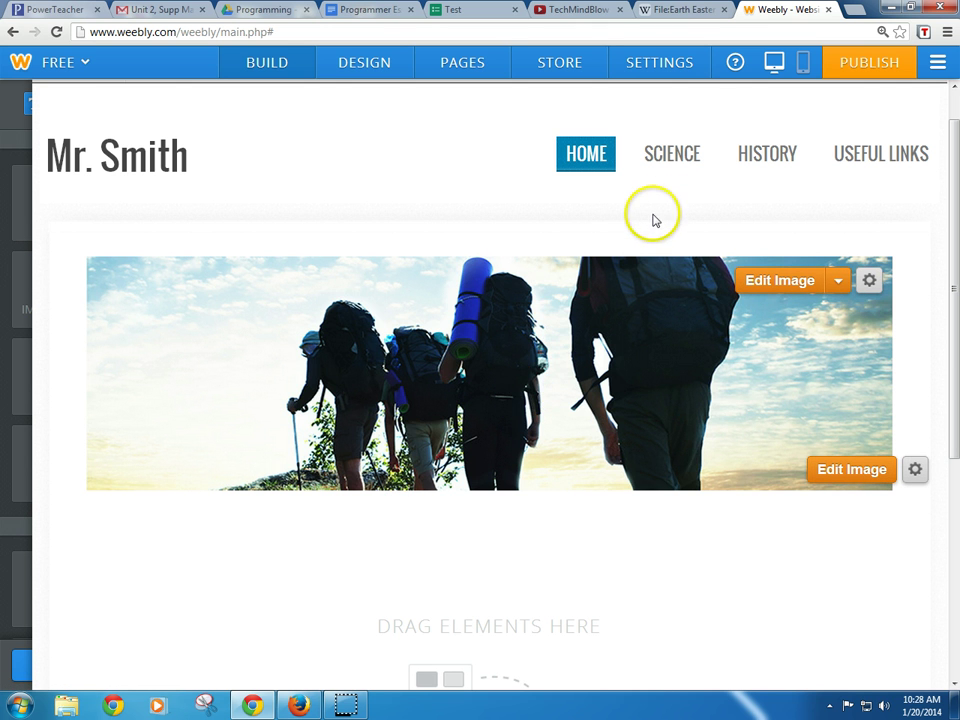
# Open Useful Links, start an image upload for its empty placeholder, and switch to the Earth image page
pyautogui.click(849, 167)
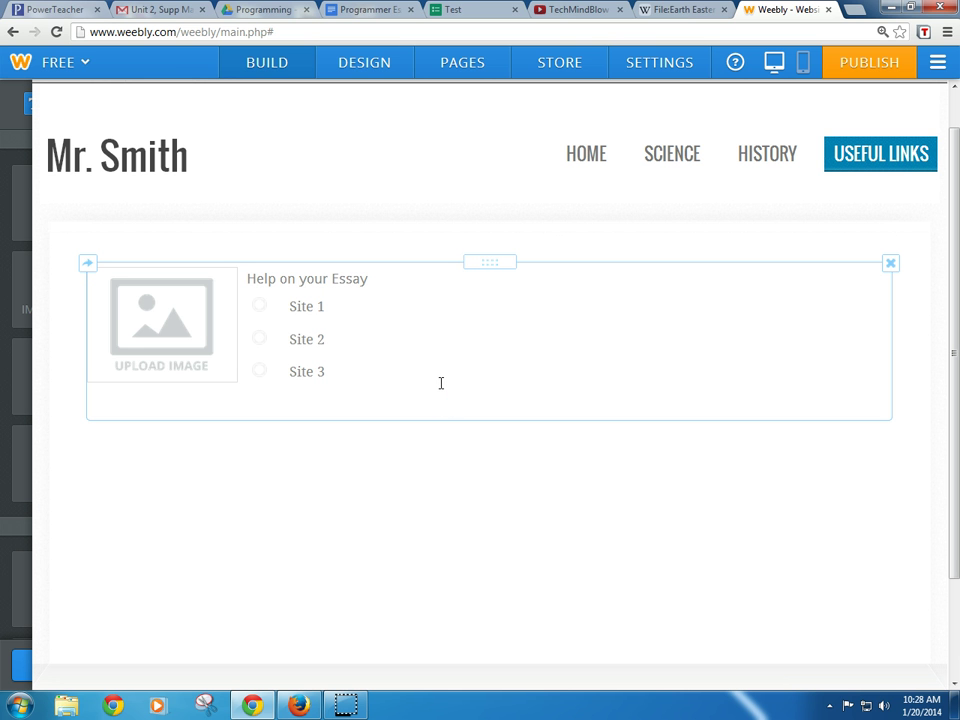
pyautogui.click(125, 343)
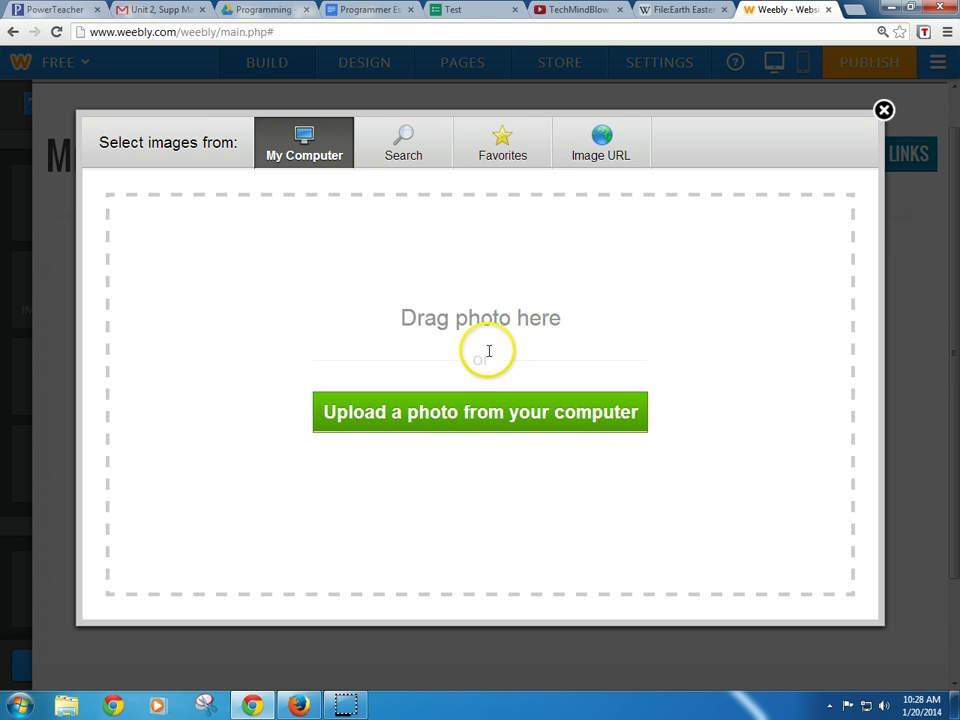
pyautogui.click(667, 12)
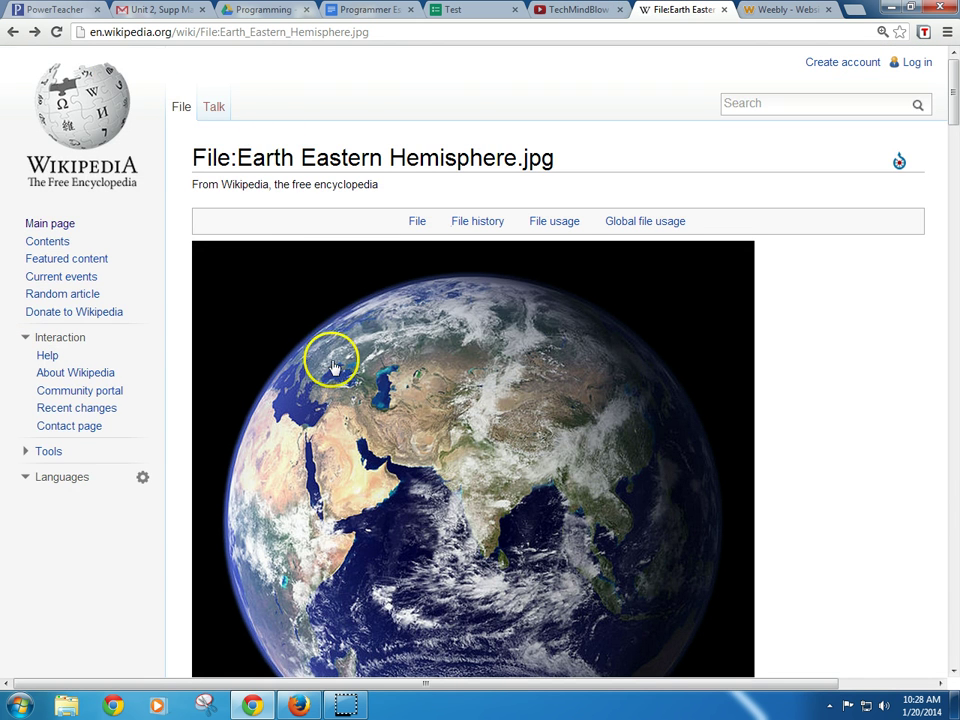
# Open the full-size Earth_Eastern_Hemisphere.jpg on upload.wikimedia.org, copy its URL, and go back to Weebly
pyautogui.scroll(-2, 333, 367)
pyautogui.click(236, 604)
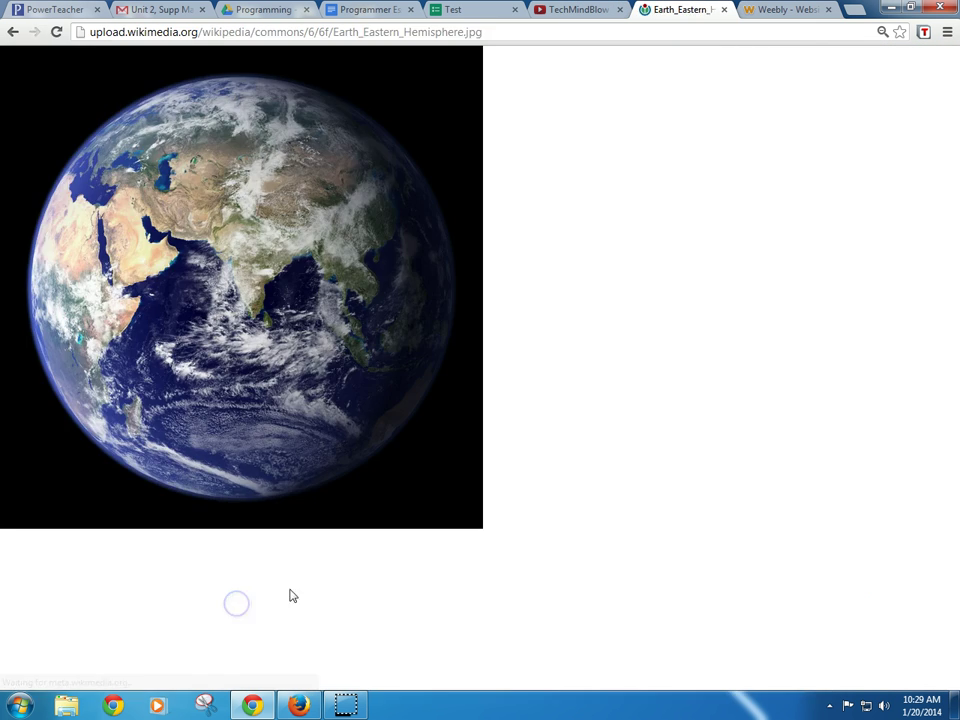
pyautogui.click(472, 38)
pyautogui.hotkey('ctrl', 'c')
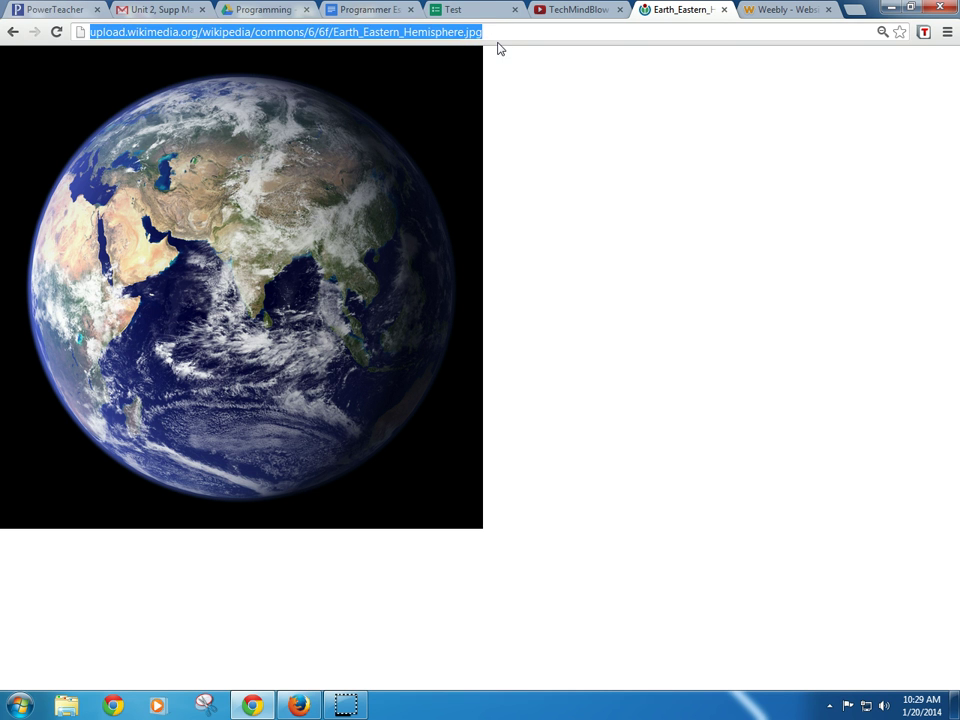
pyautogui.moveTo(491, 31); pyautogui.dragTo(100, 32)
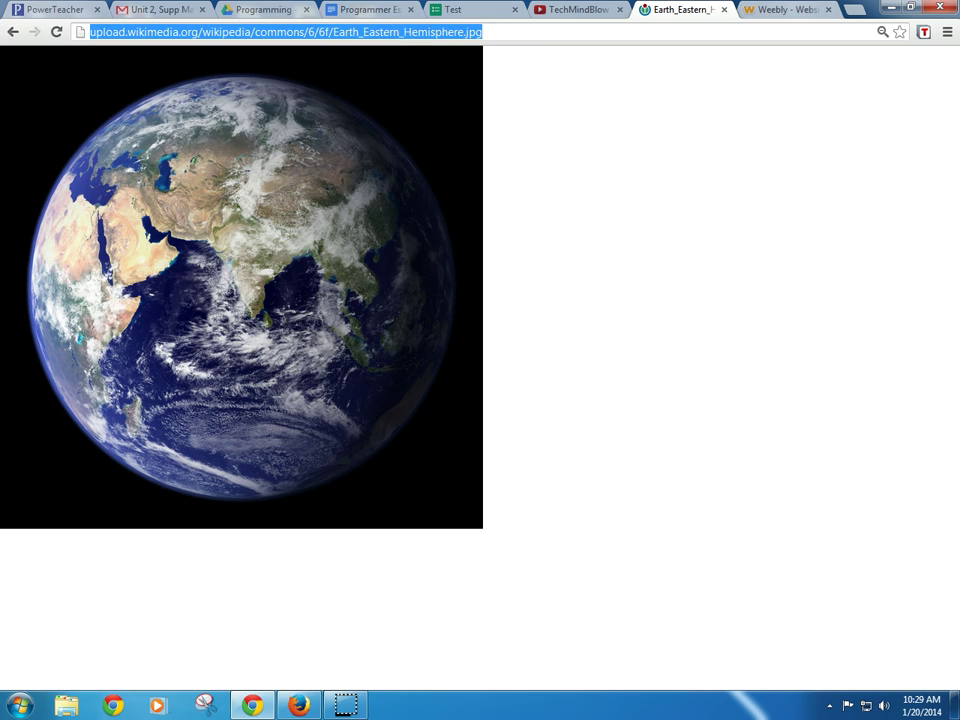
pyautogui.click(785, 10)
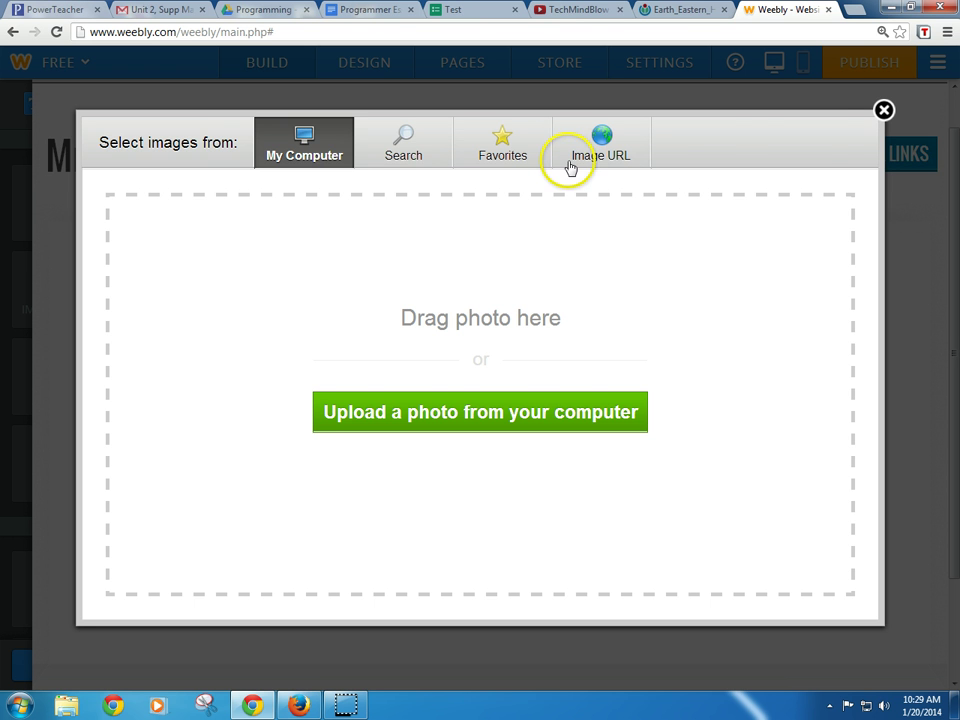
# Insert the Earth Eastern Hemisphere image into the placeholder from its pasted Image URL
pyautogui.click(883, 111)
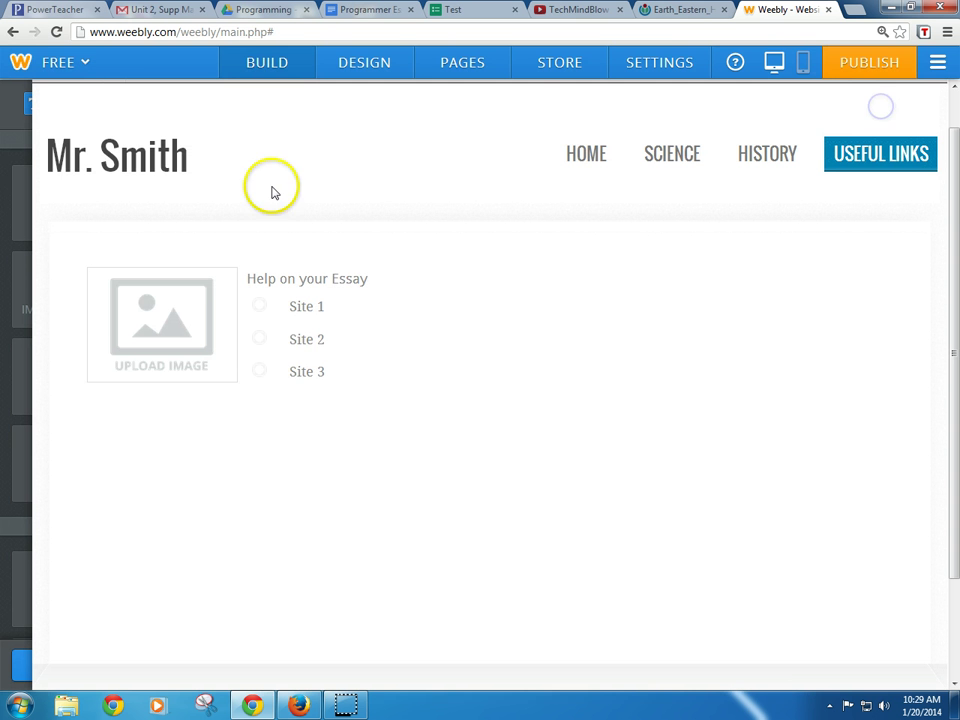
pyautogui.click(211, 347)
pyautogui.click(606, 148)
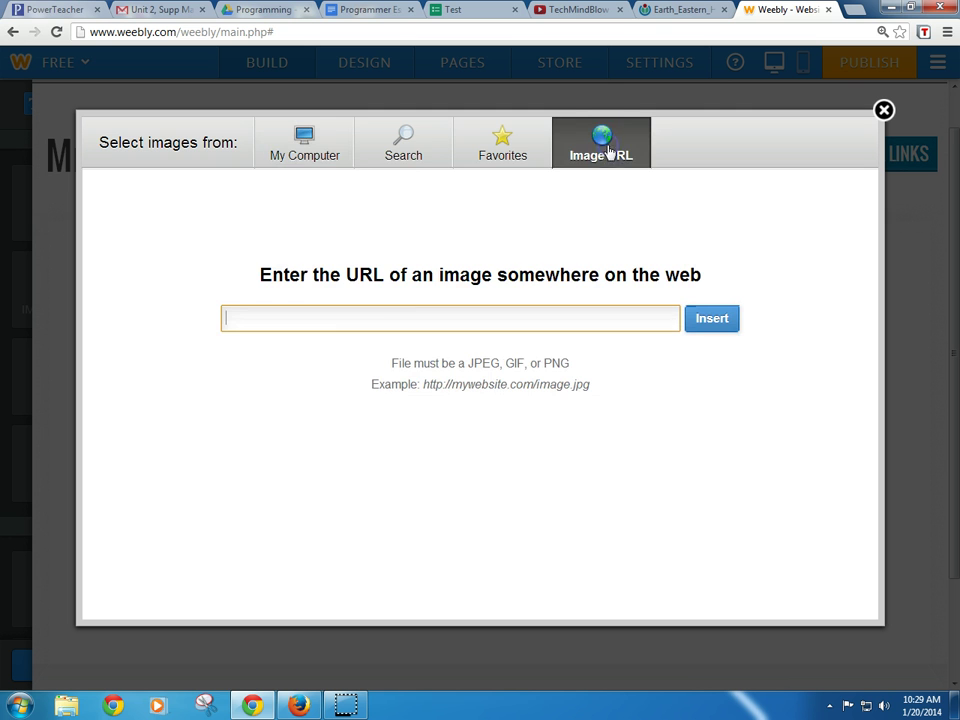
pyautogui.hotkey('ctrl', 'v')
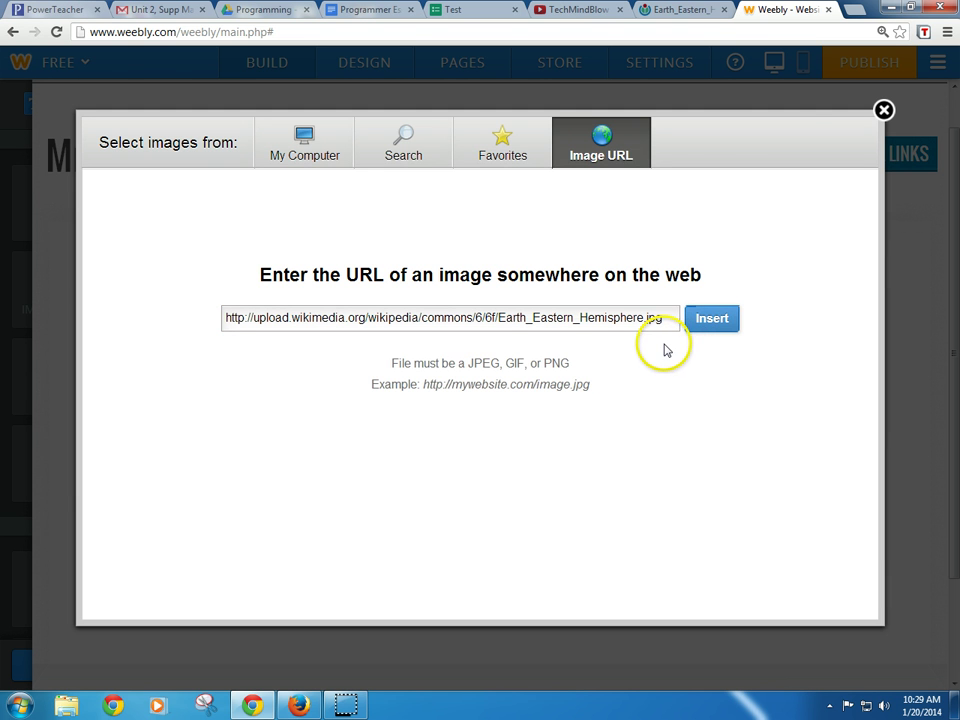
pyautogui.click(692, 320)
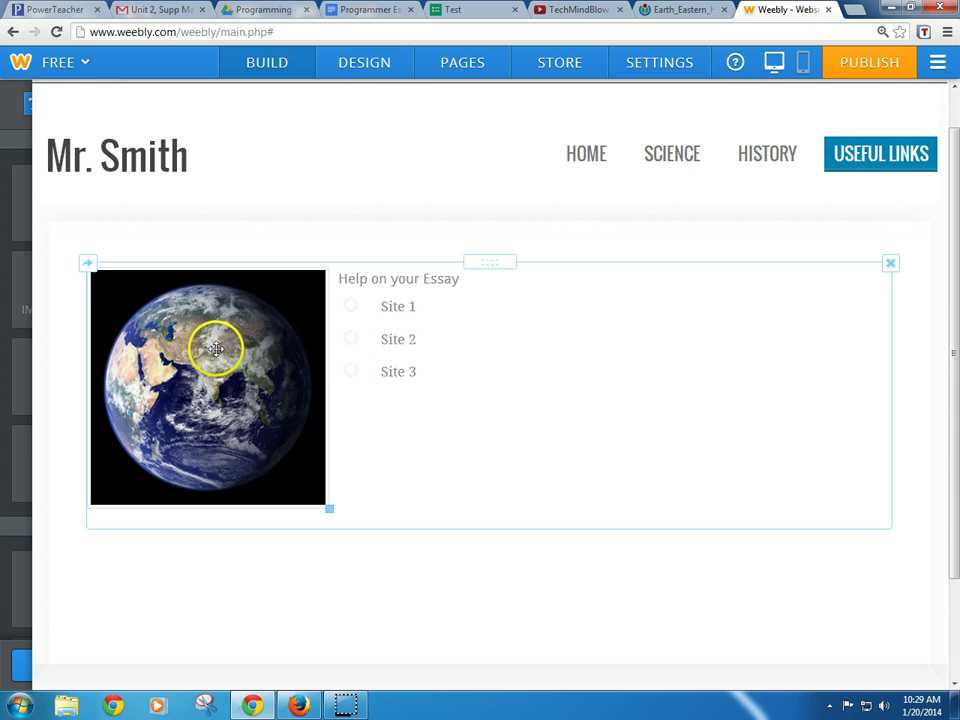
# Review the site list and image settings, then start publishing the site
pyautogui.click(492, 350)
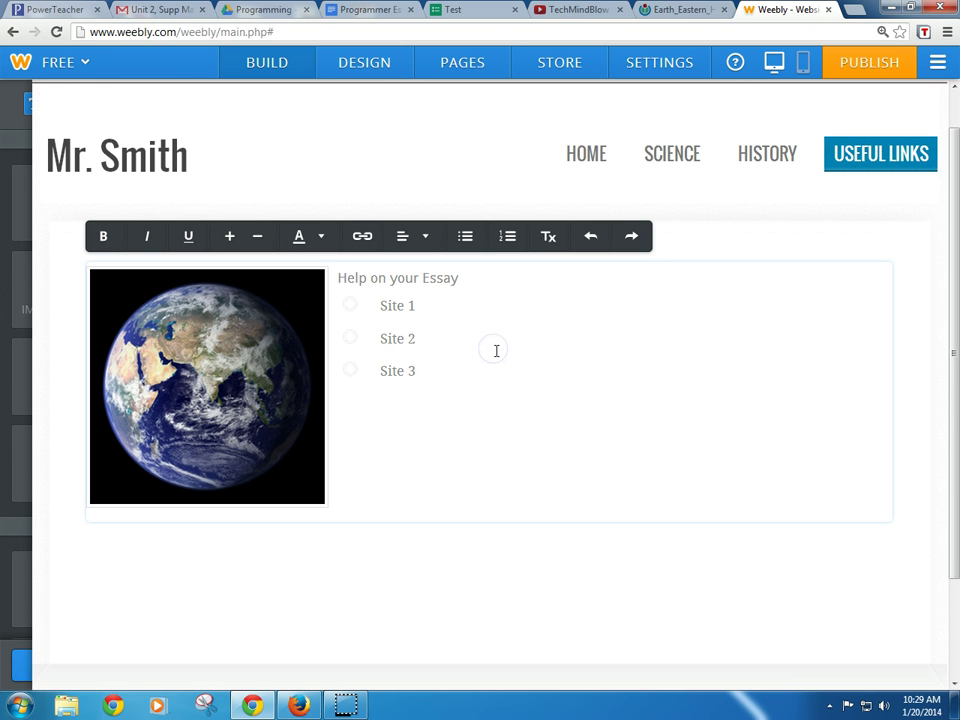
pyautogui.click(230, 358)
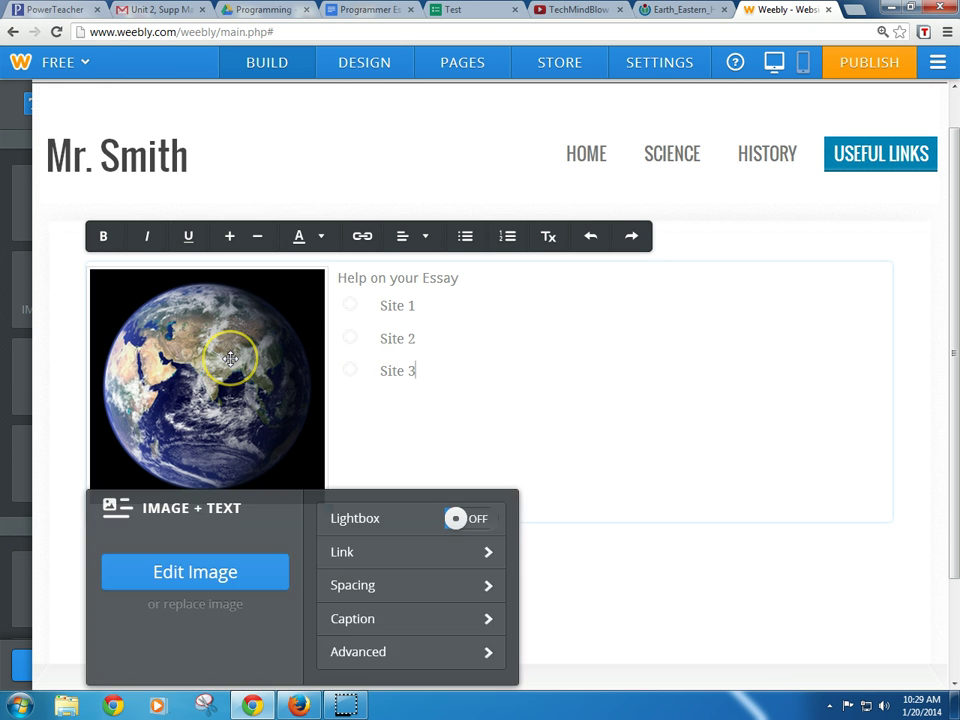
pyautogui.click(461, 360)
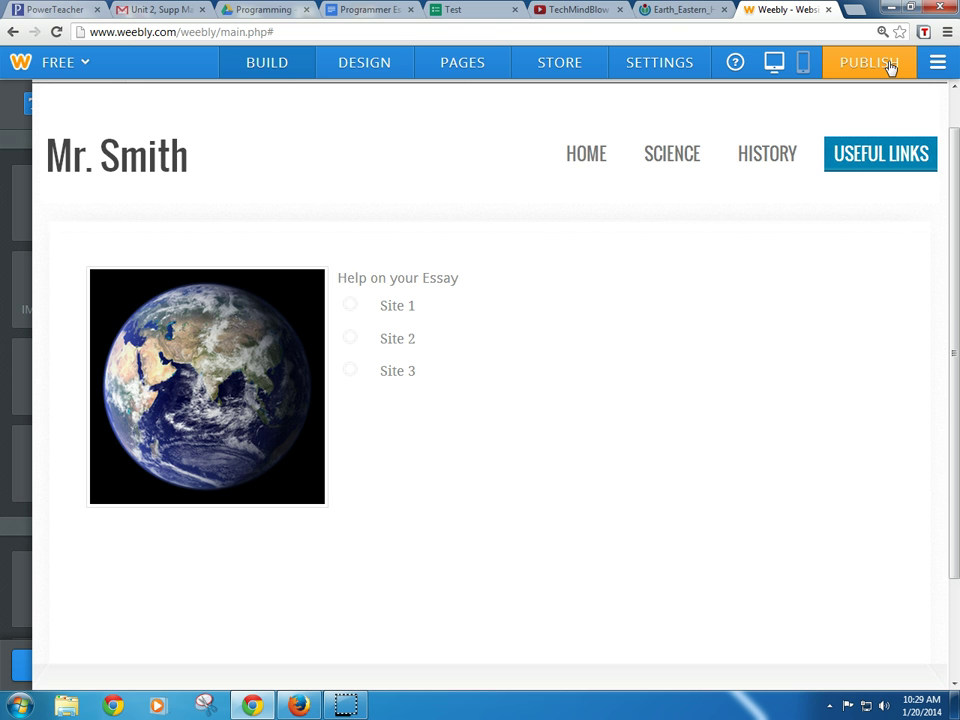
pyautogui.click(889, 67)
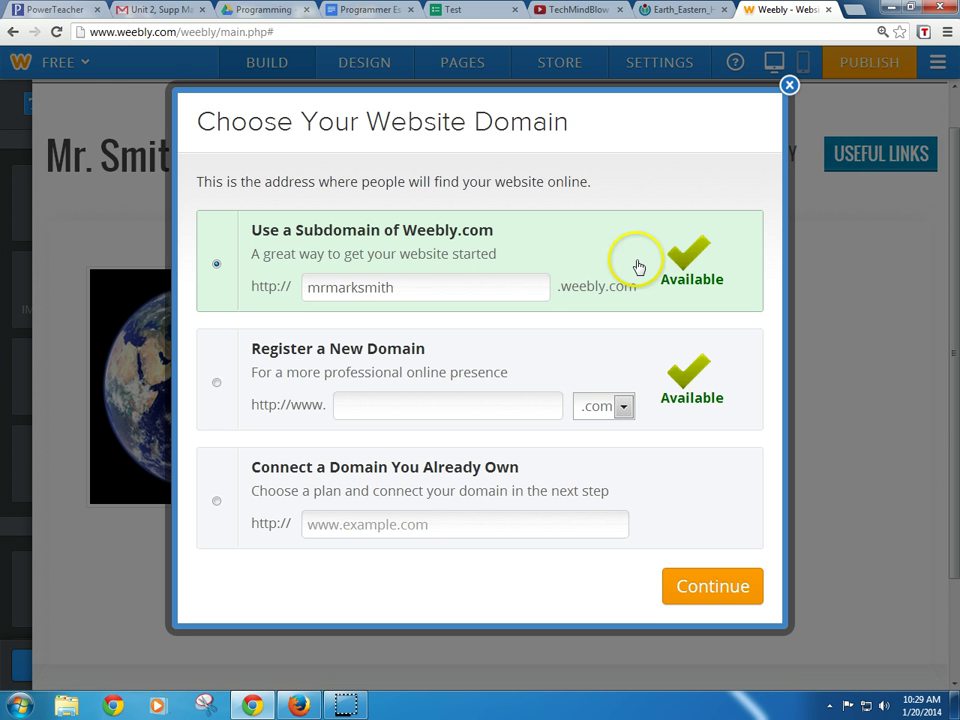
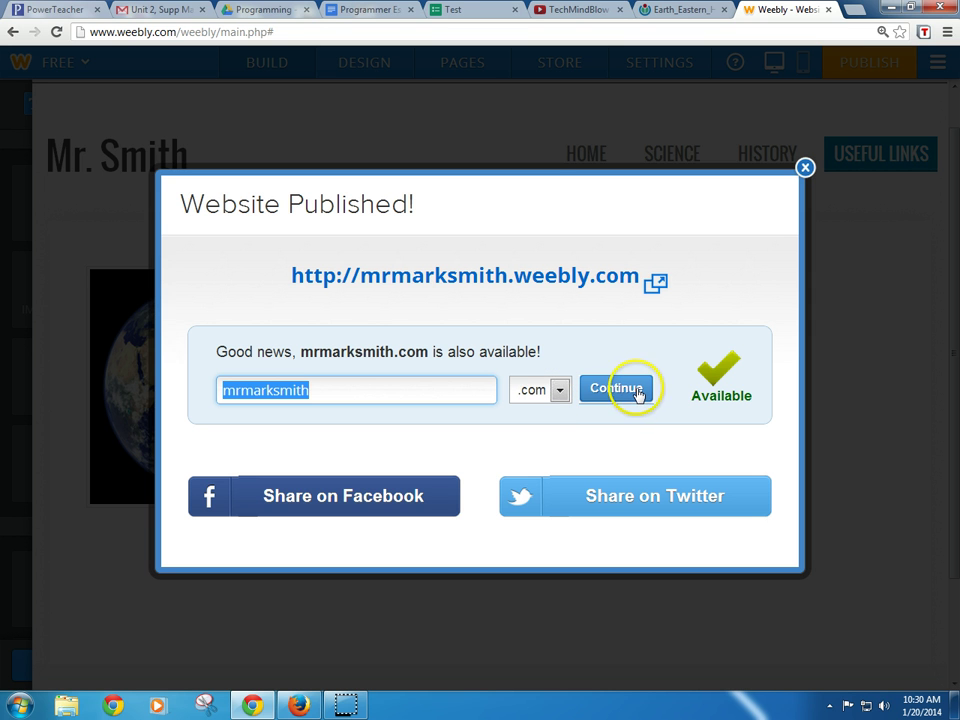
# View the live Useful Links page, then return to the editor and open the Earth image's settings
pyautogui.click(540, 276)
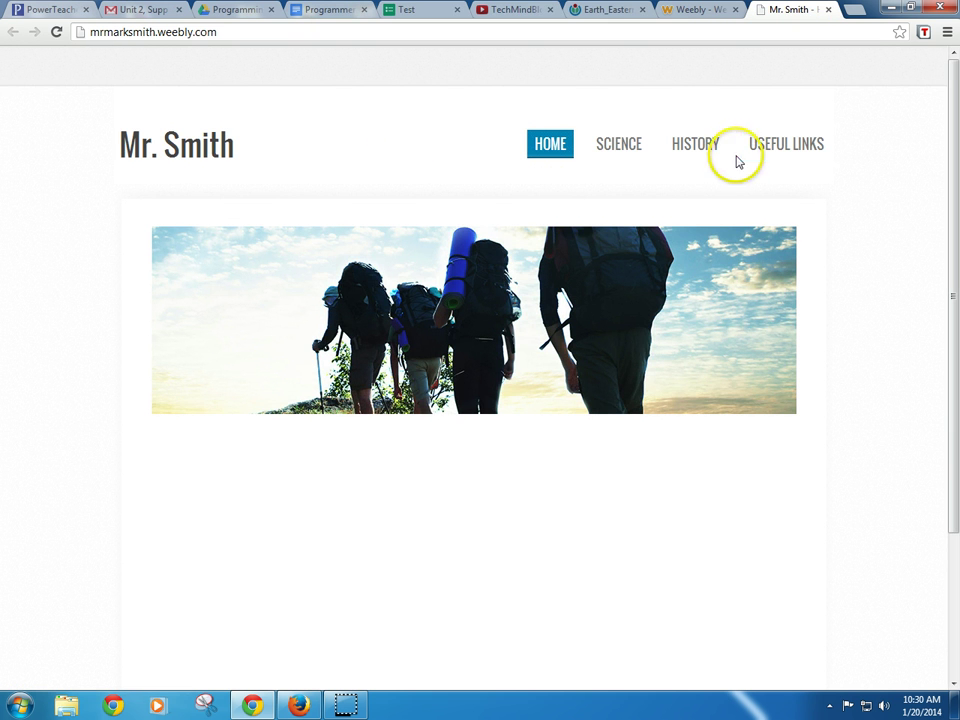
pyautogui.click(771, 148)
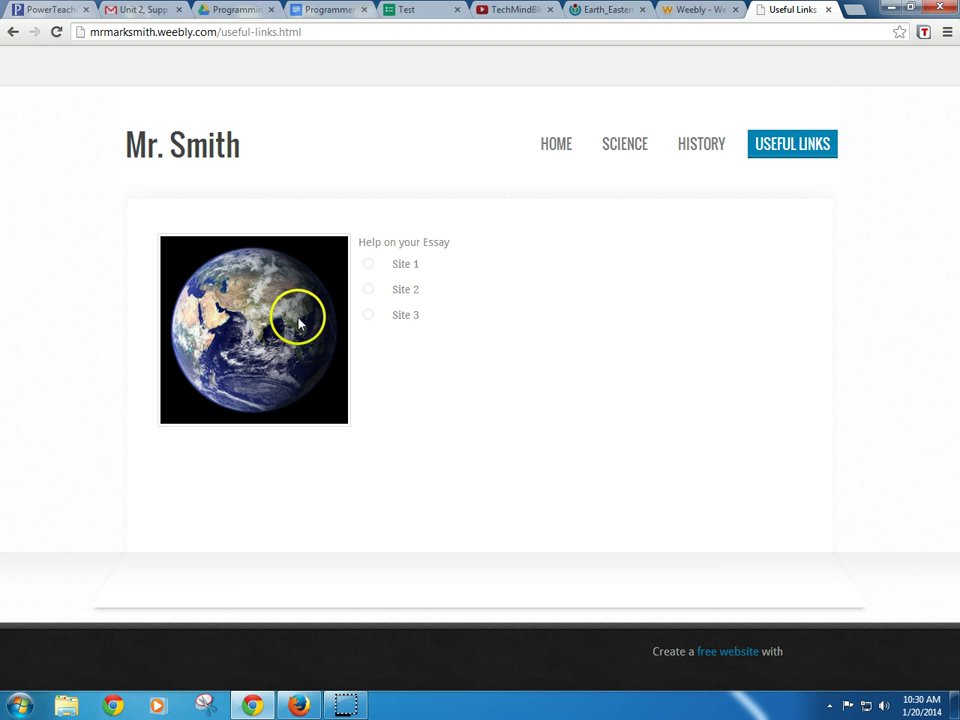
pyautogui.click(703, 10)
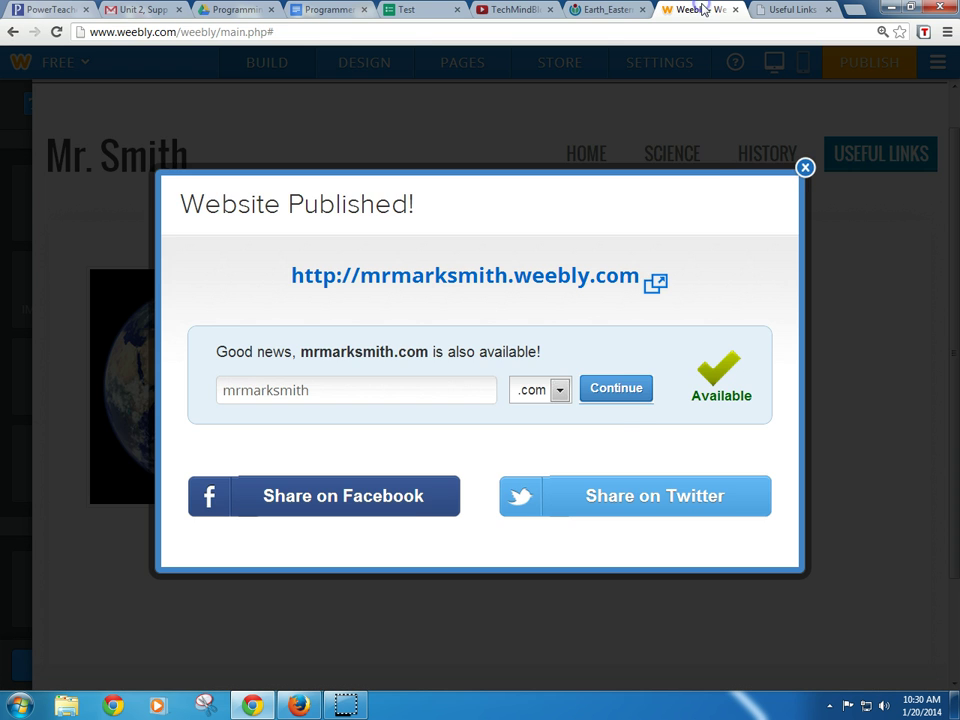
pyautogui.click(801, 168)
pyautogui.click(246, 371)
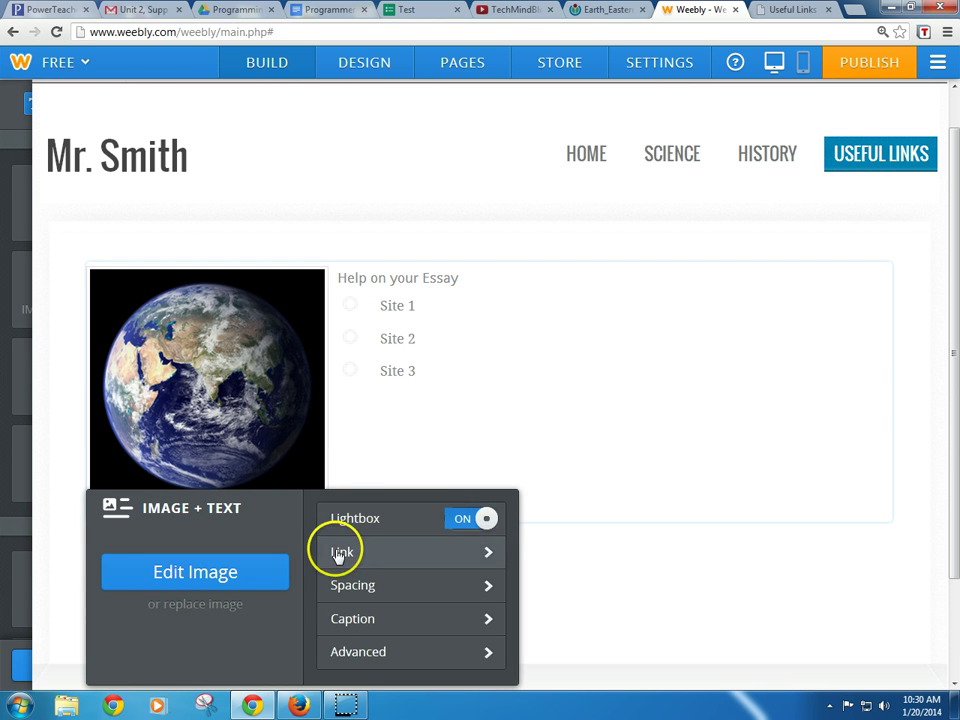
# Link the Earth image to the copied Wikipedia World article URL, opening in a new window
pyautogui.click(389, 556)
pyautogui.click(566, 10)
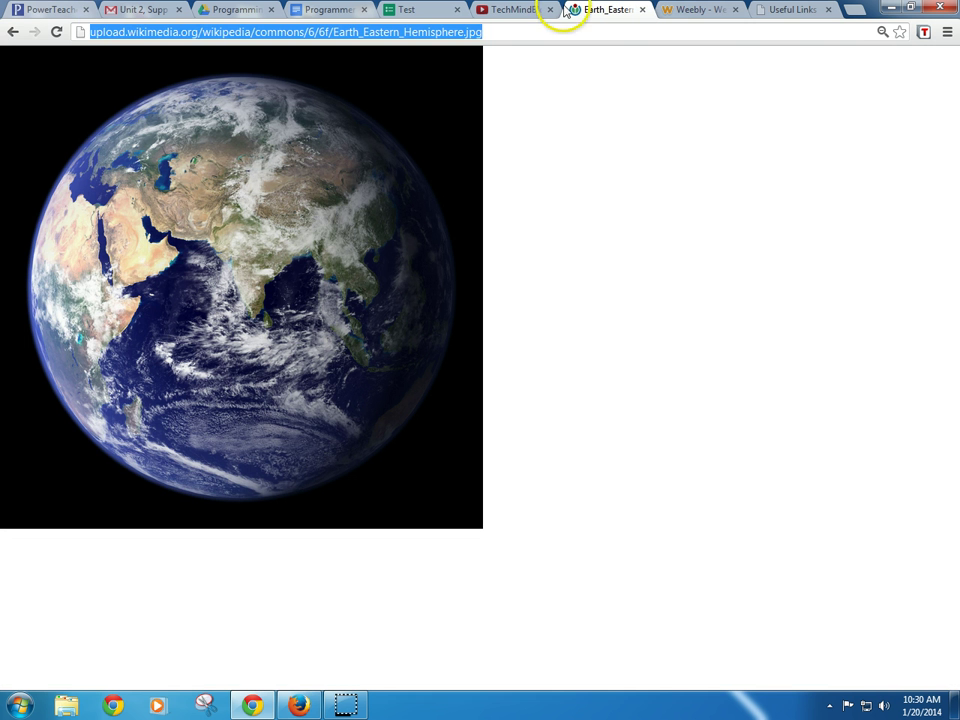
pyautogui.click(12, 33)
pyautogui.click(12, 33)
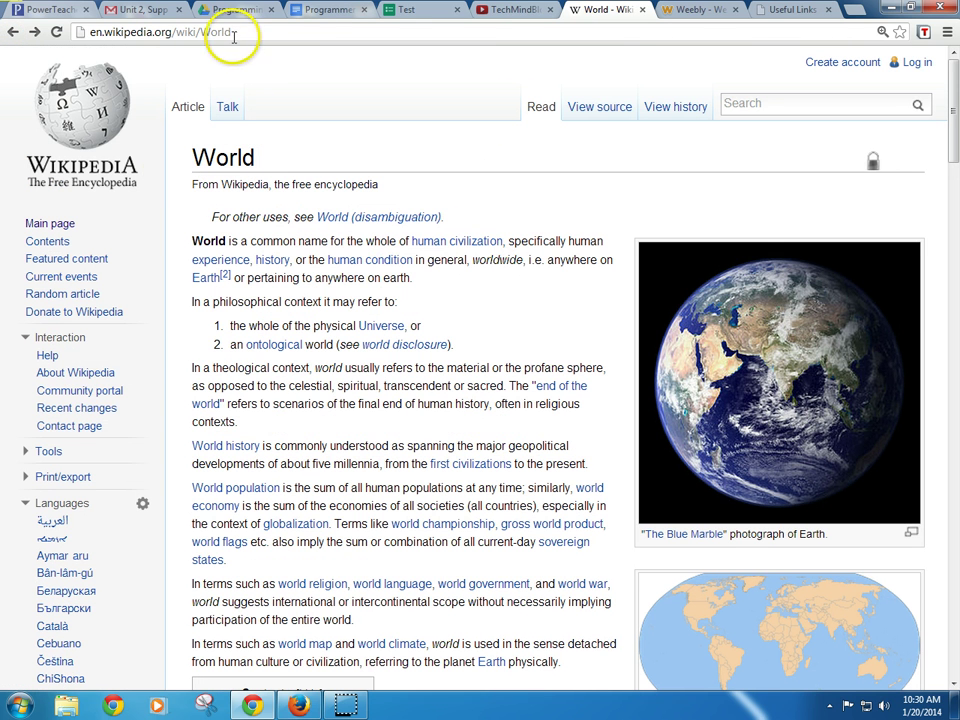
pyautogui.click(68, 34)
pyautogui.hotkey('ctrl', 'c')
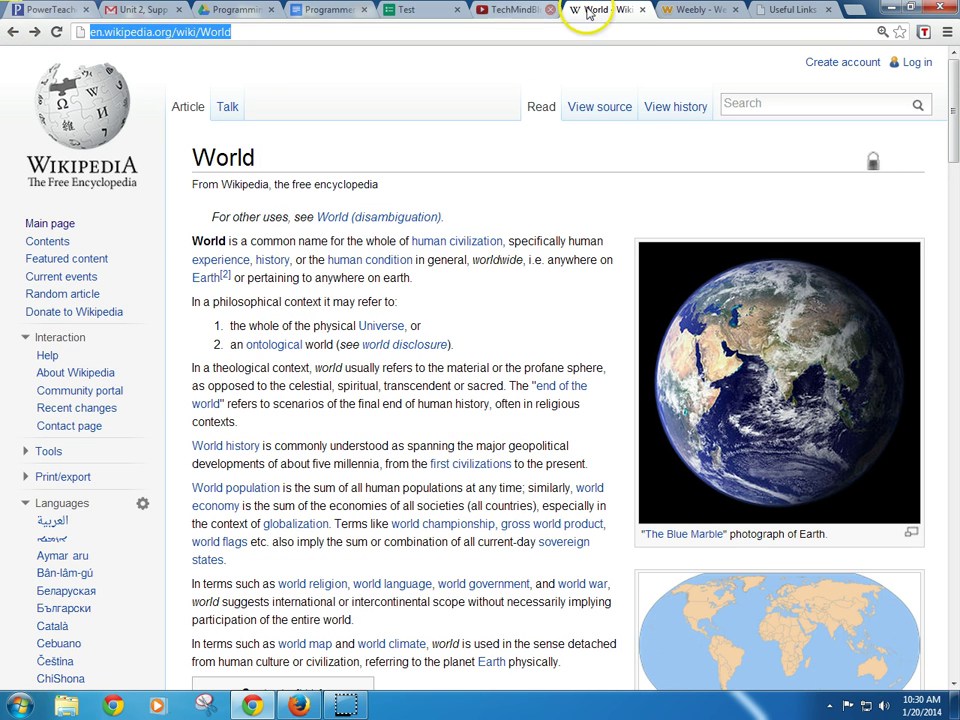
pyautogui.click(700, 10)
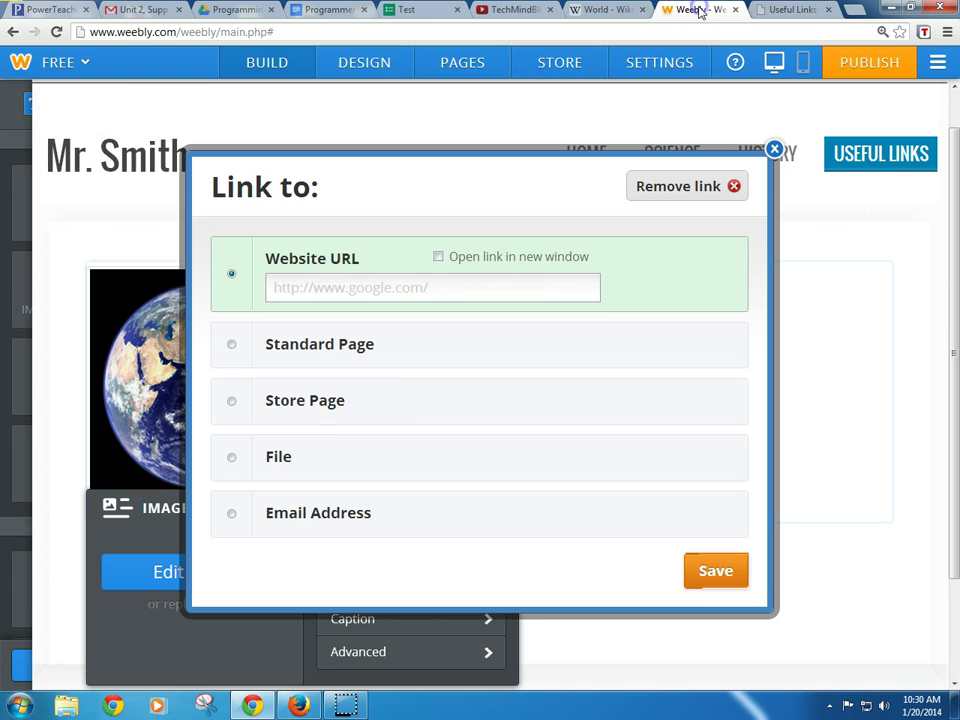
pyautogui.click(345, 287)
pyautogui.hotkey('ctrl', 'v')
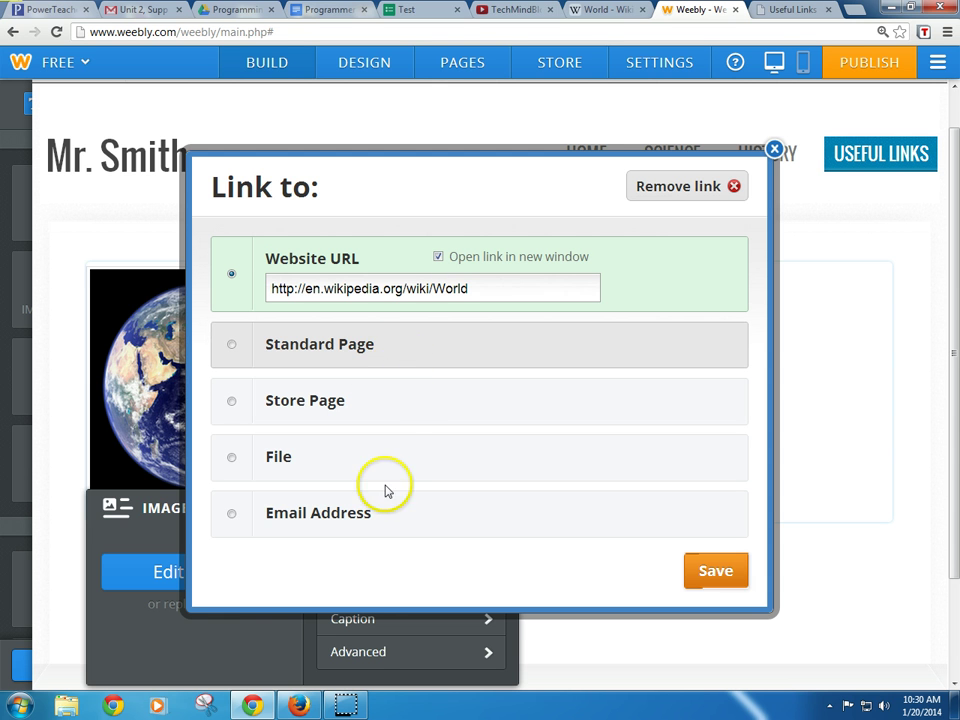
pyautogui.click(722, 582)
# Close the image settings and republish the site
pyautogui.click(606, 433)
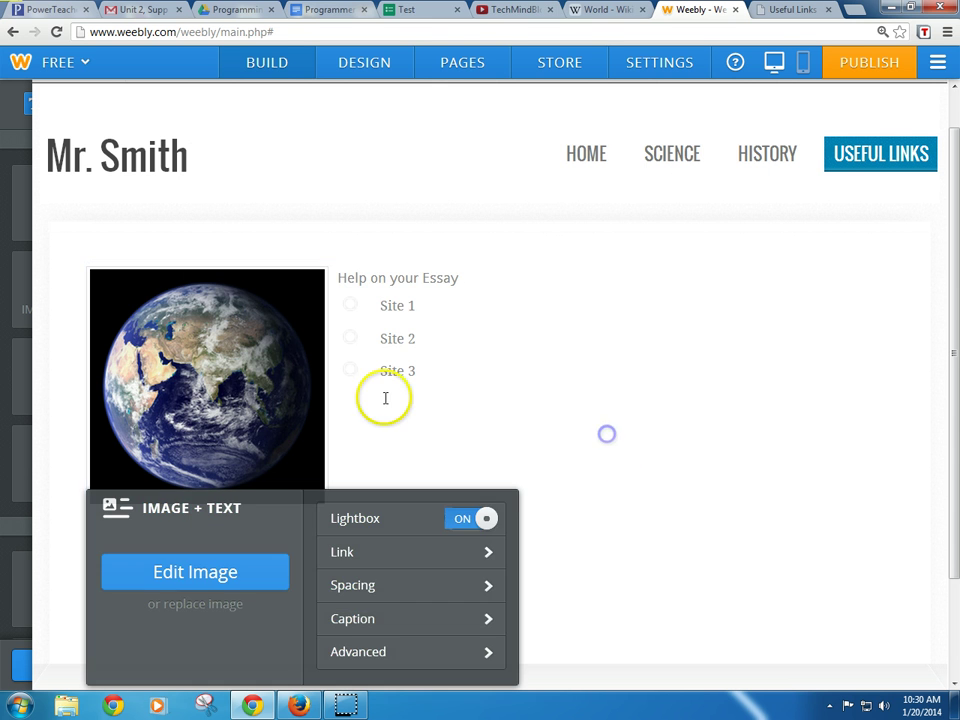
pyautogui.click(849, 65)
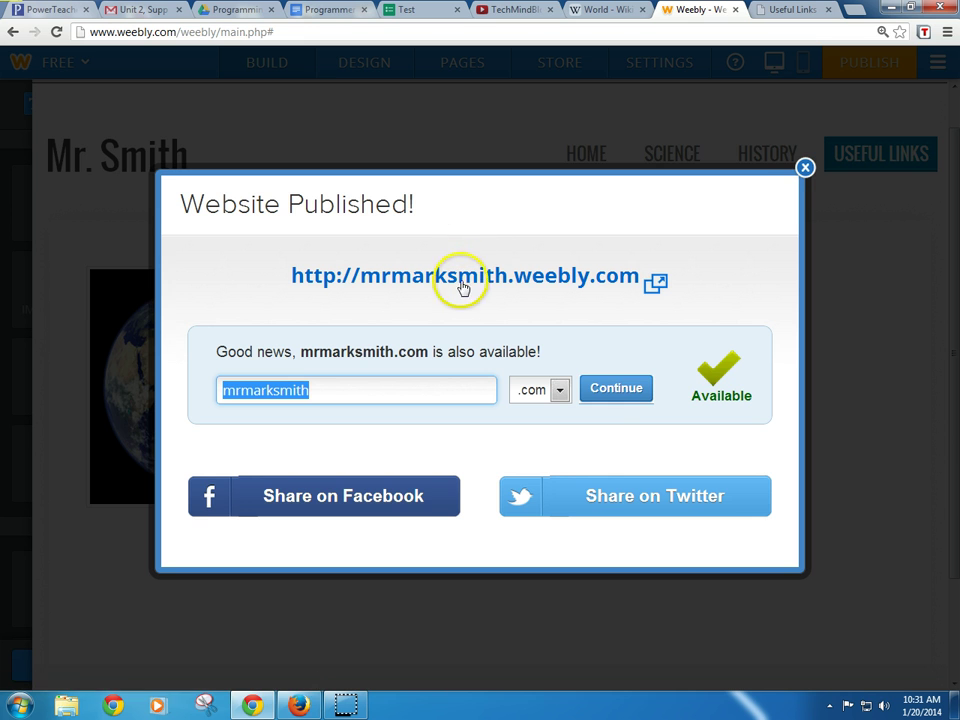
pyautogui.click(804, 167)
# Reload the live Useful Links page and confirm the Earth image opens Wikipedia's World article
pyautogui.click(790, 9)
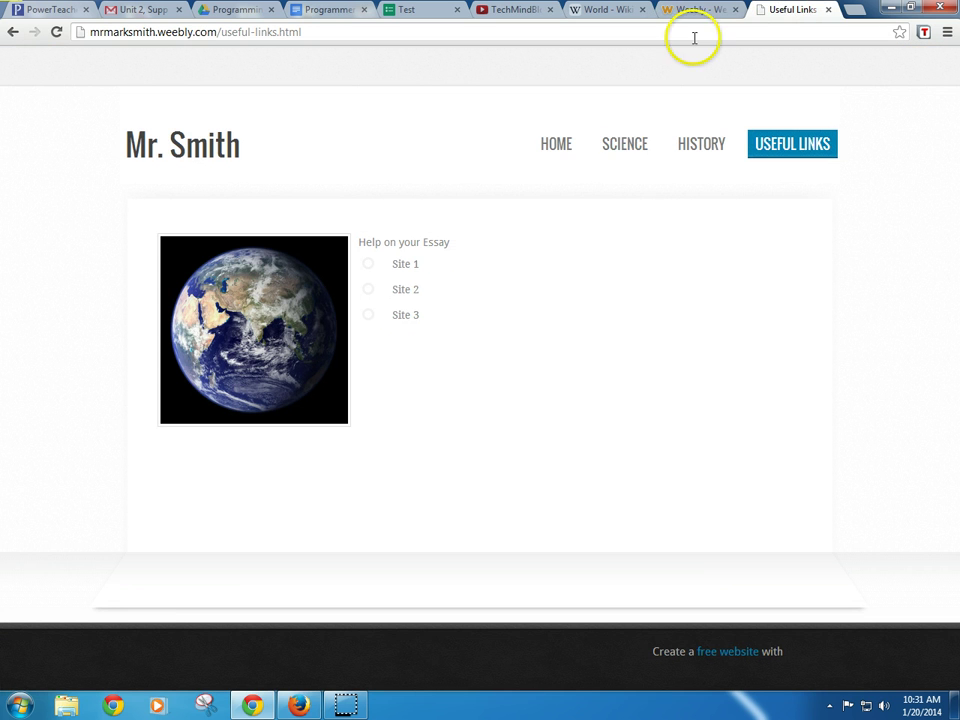
pyautogui.click(56, 33)
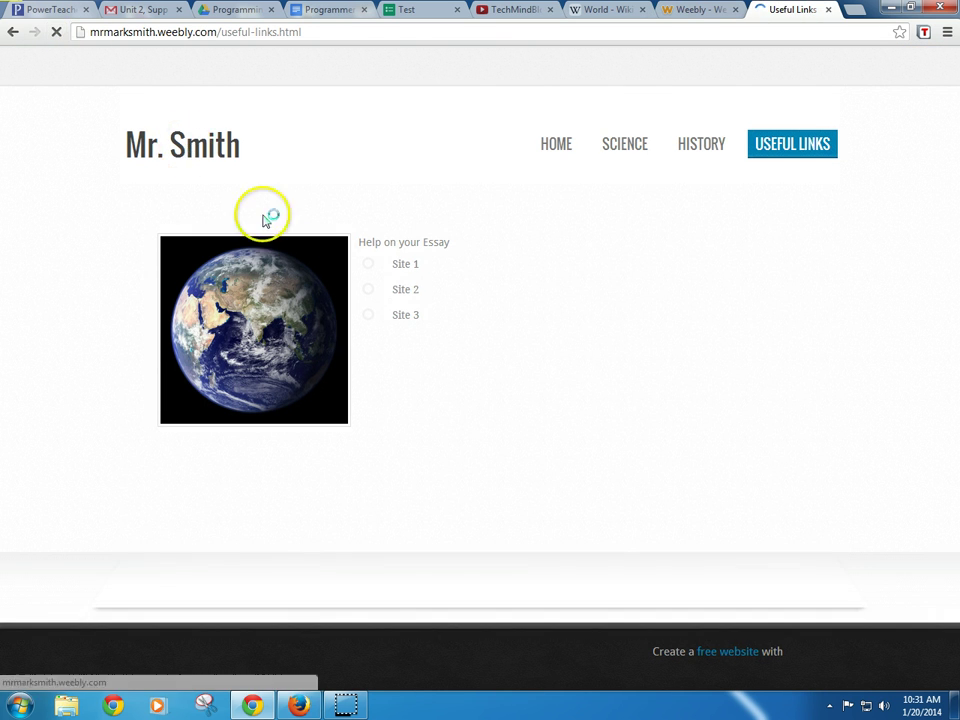
pyautogui.click(293, 288)
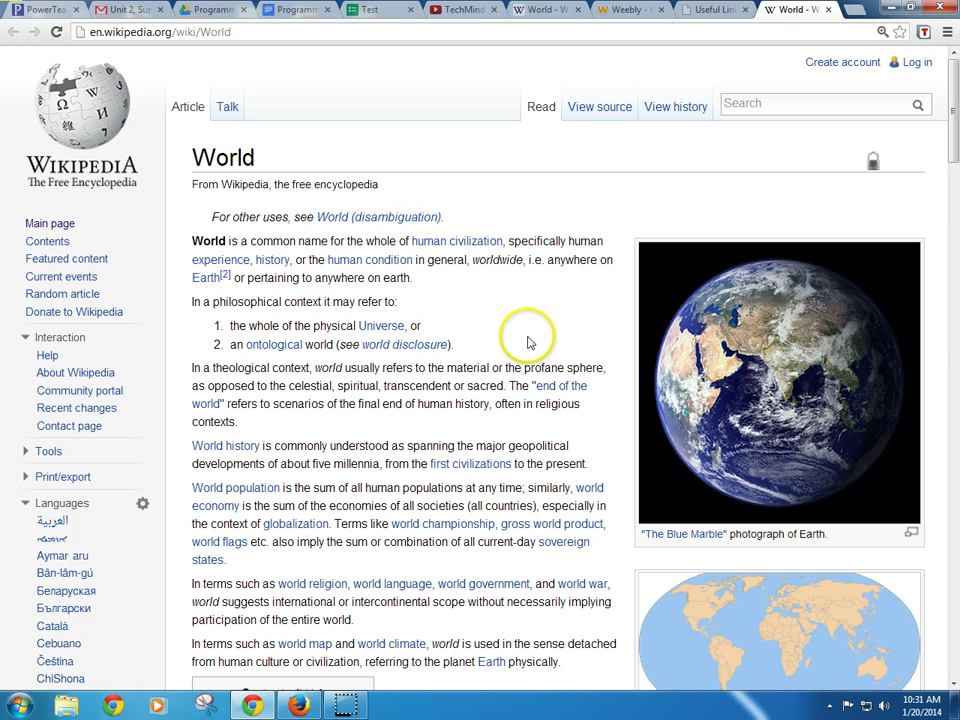
pyautogui.click(827, 11)
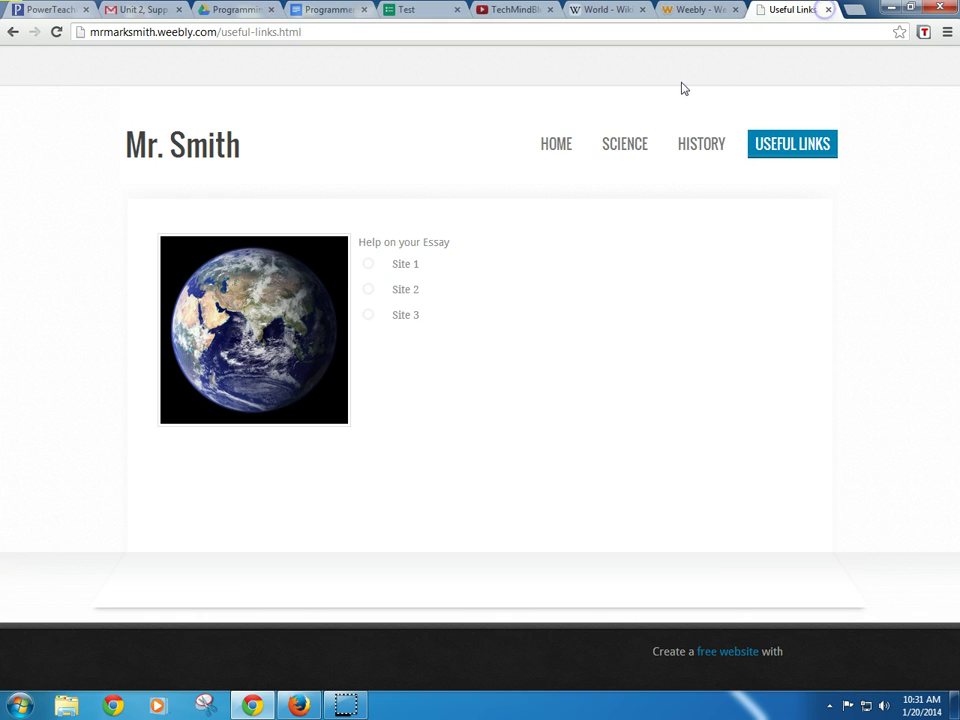
# Turn Lightbox on for the Earth image, leave its link unchanged, and republish
pyautogui.hotkey('ctrl', 'pageup')
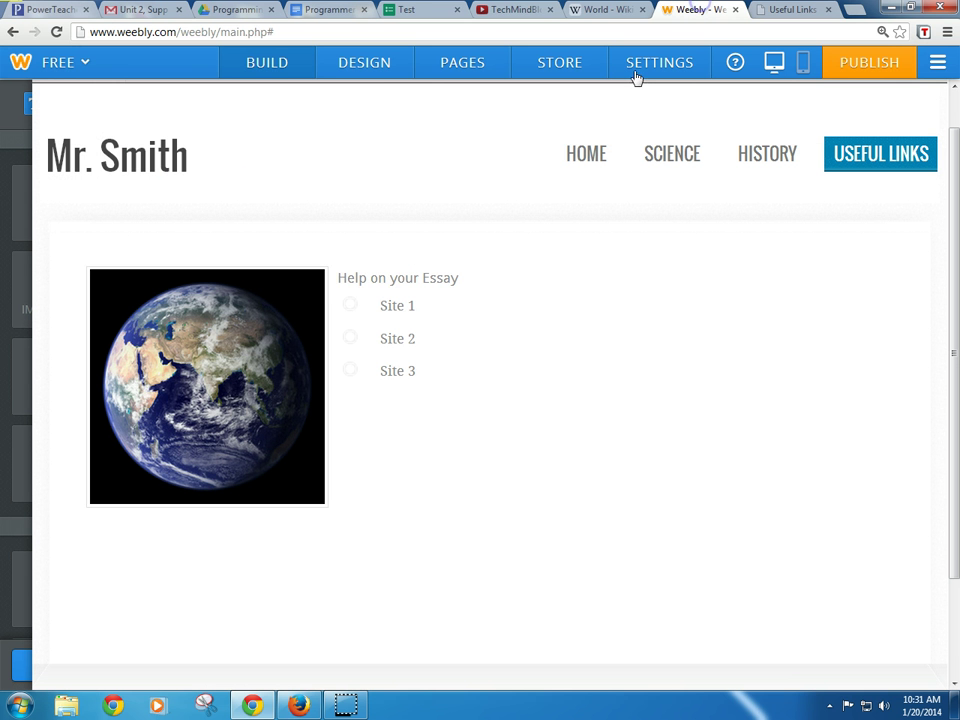
pyautogui.click(267, 320)
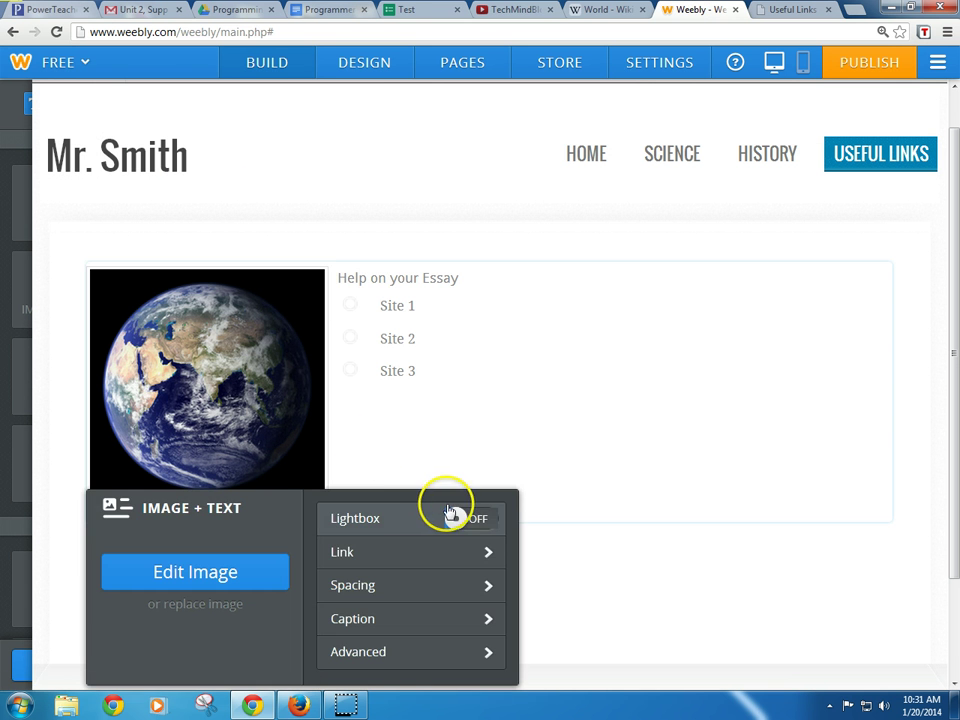
pyautogui.click(459, 520)
pyautogui.click(461, 561)
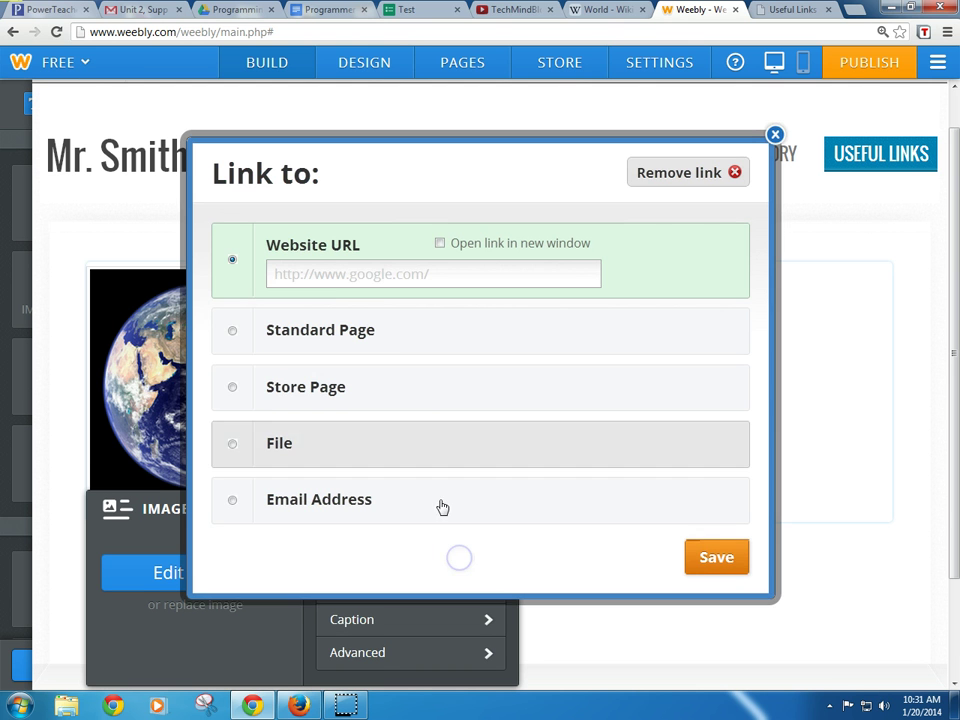
pyautogui.click(776, 134)
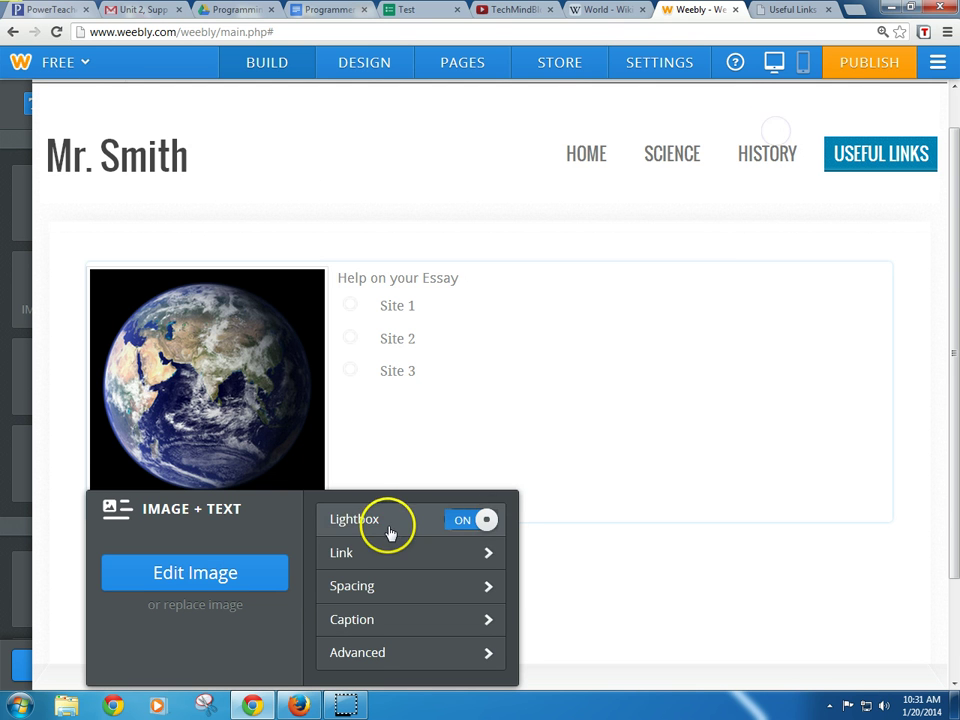
pyautogui.click(538, 390)
pyautogui.click(876, 63)
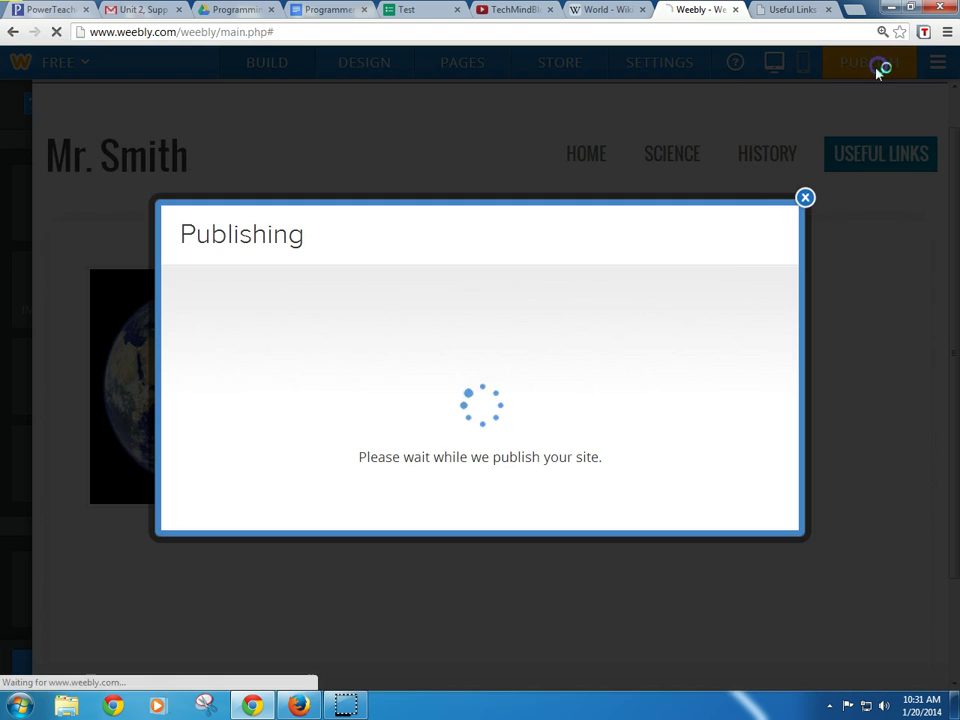
# Reload the live page, check the Earth image opens enlarged, then return to the editor
pyautogui.click(800, 12)
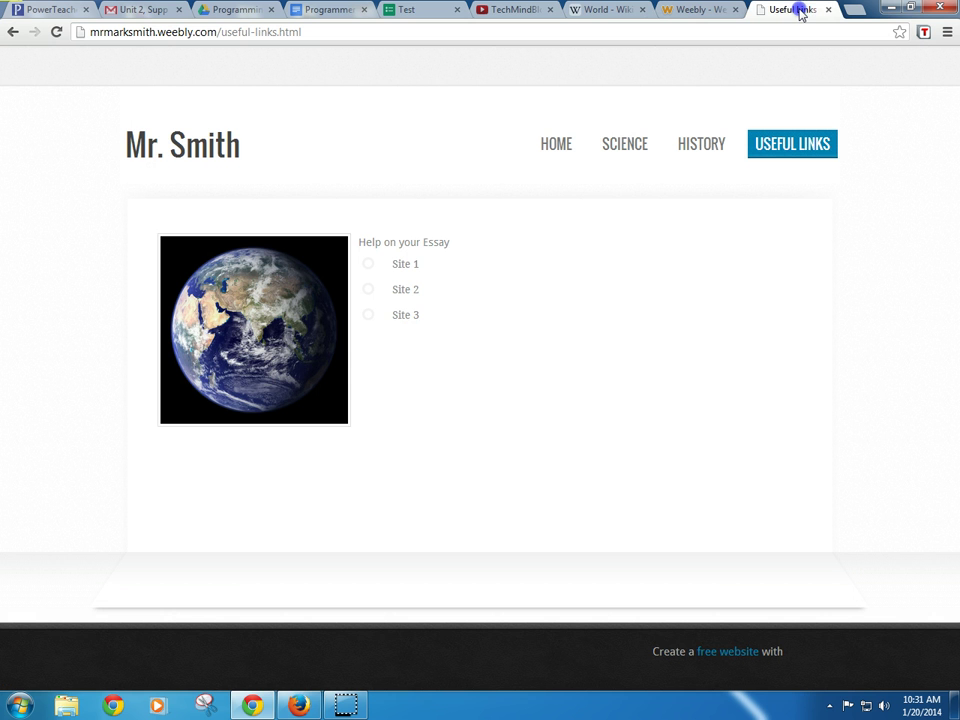
pyautogui.click(57, 32)
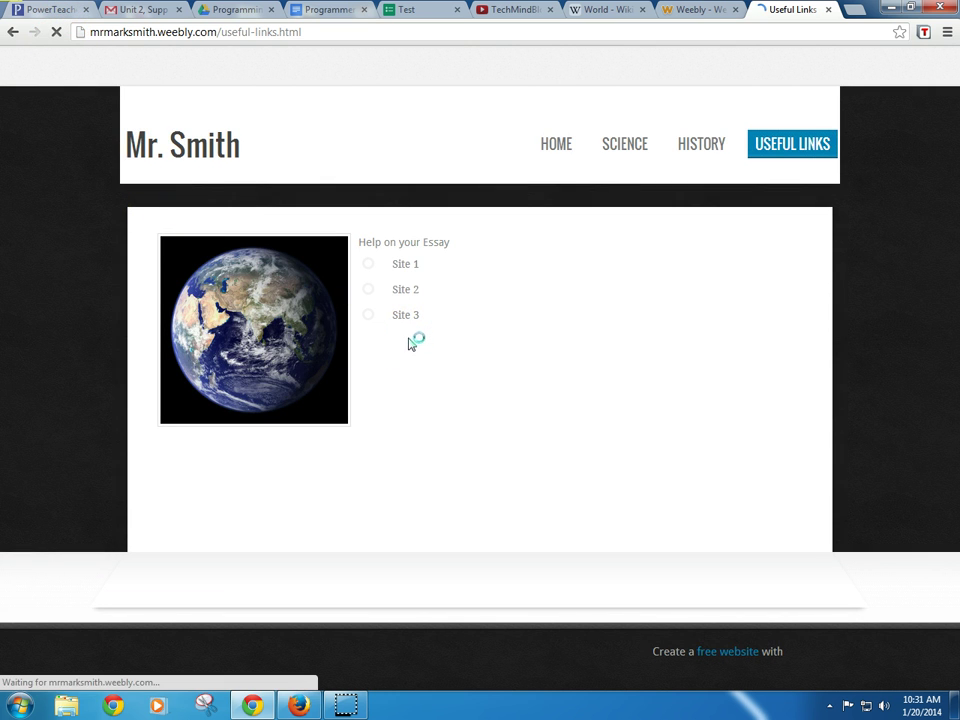
pyautogui.click(282, 293)
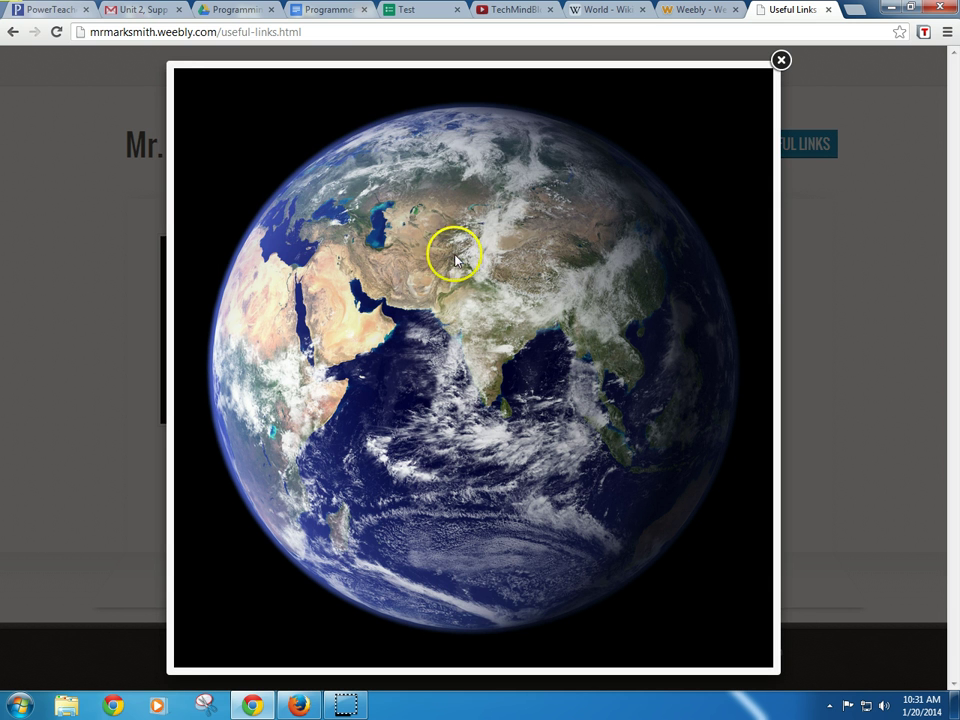
pyautogui.click(780, 60)
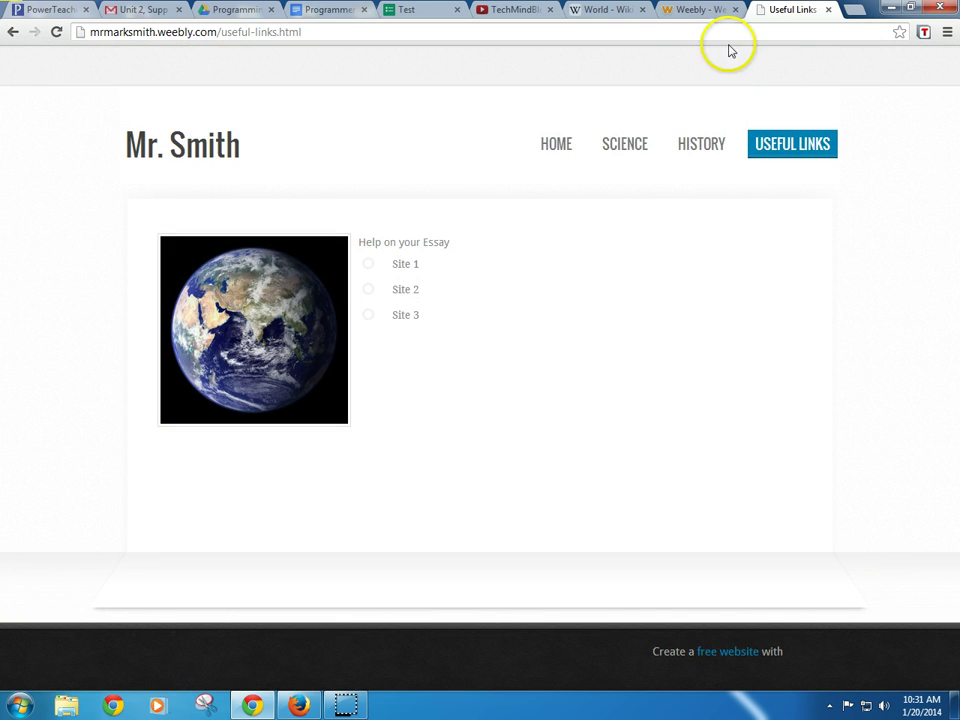
pyautogui.click(722, 10)
pyautogui.click(805, 168)
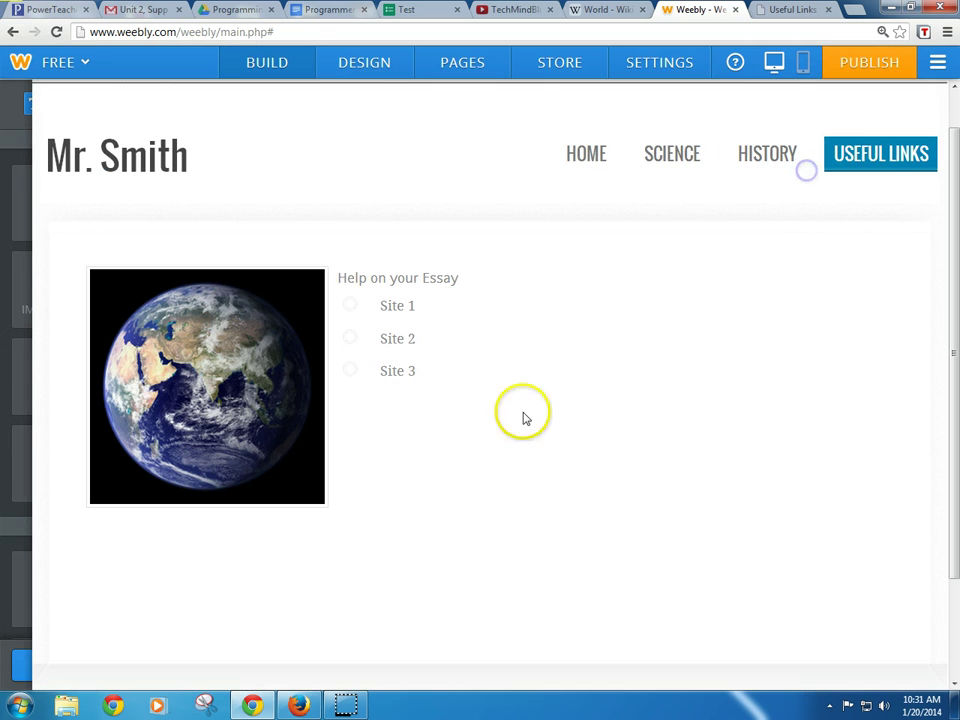
# Link the 'Assignment 1' text to the Programmer Essay Google Doc's share address
pyautogui.click(426, 305)
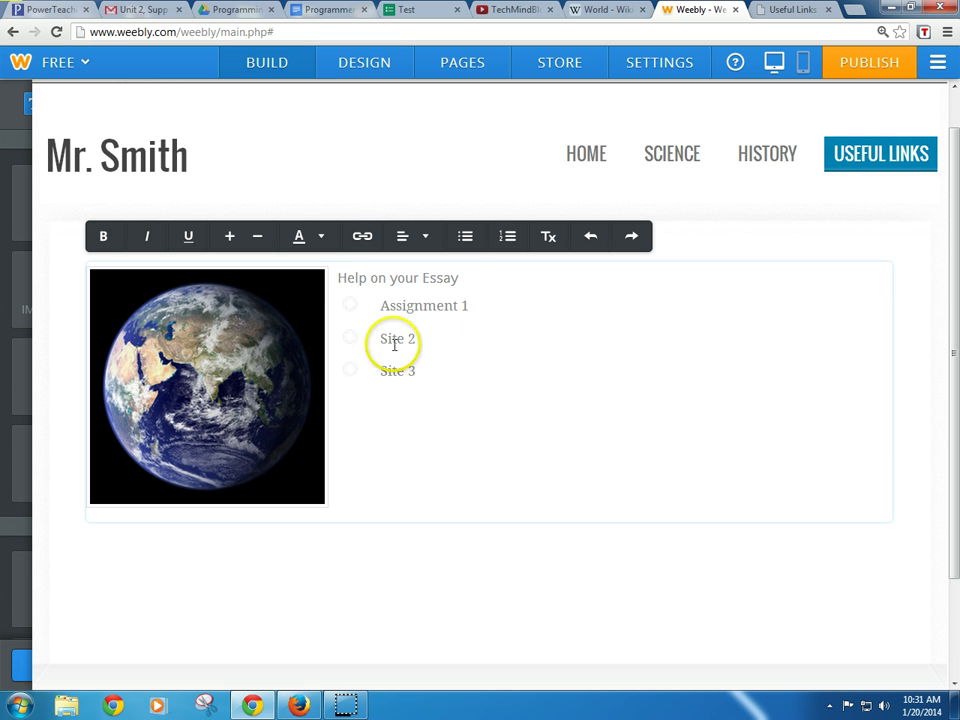
pyautogui.moveTo(489, 306); pyautogui.dragTo(357, 305)
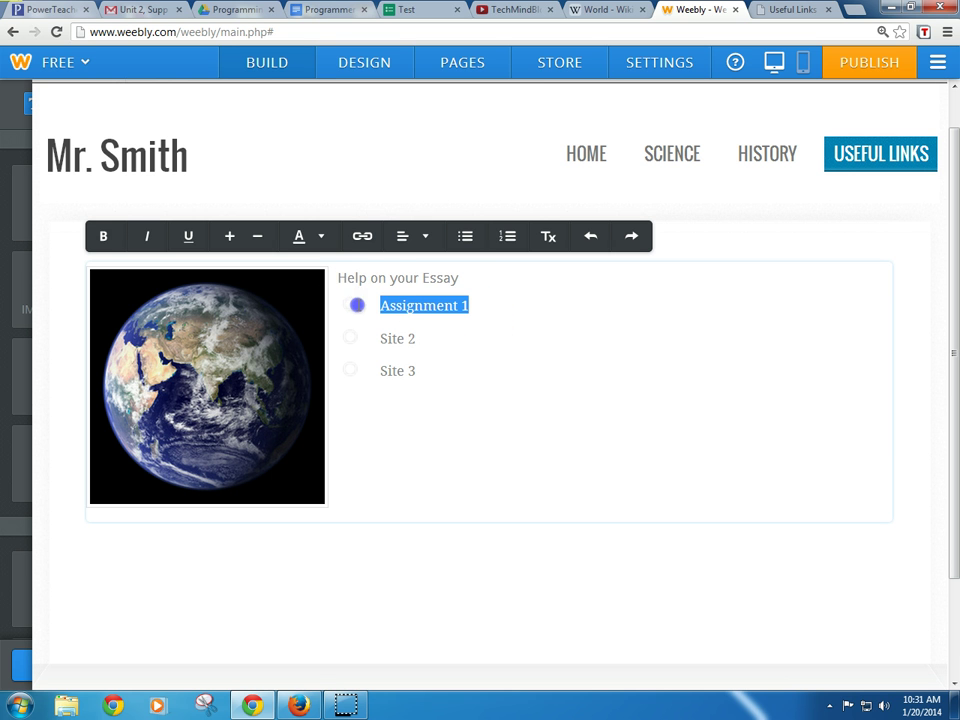
pyautogui.click(365, 240)
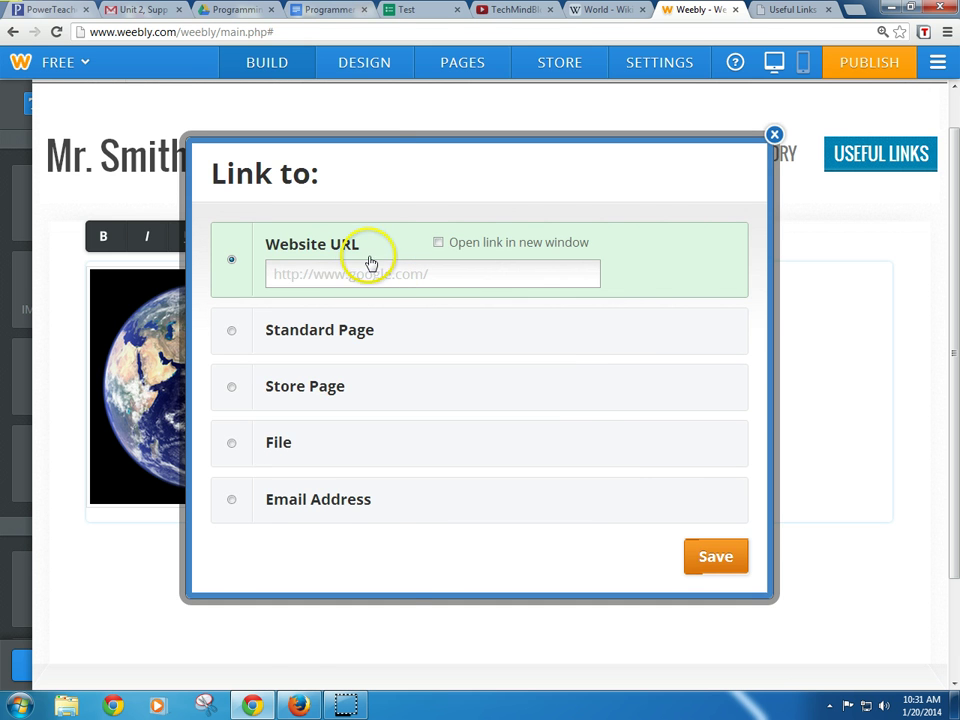
pyautogui.click(330, 10)
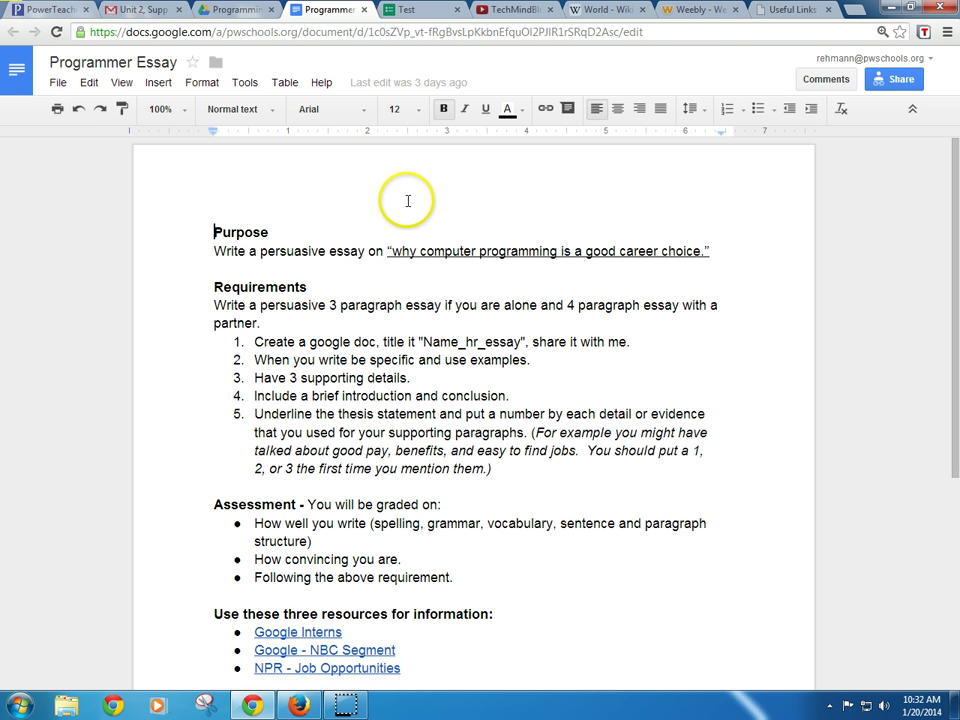
pyautogui.click(888, 82)
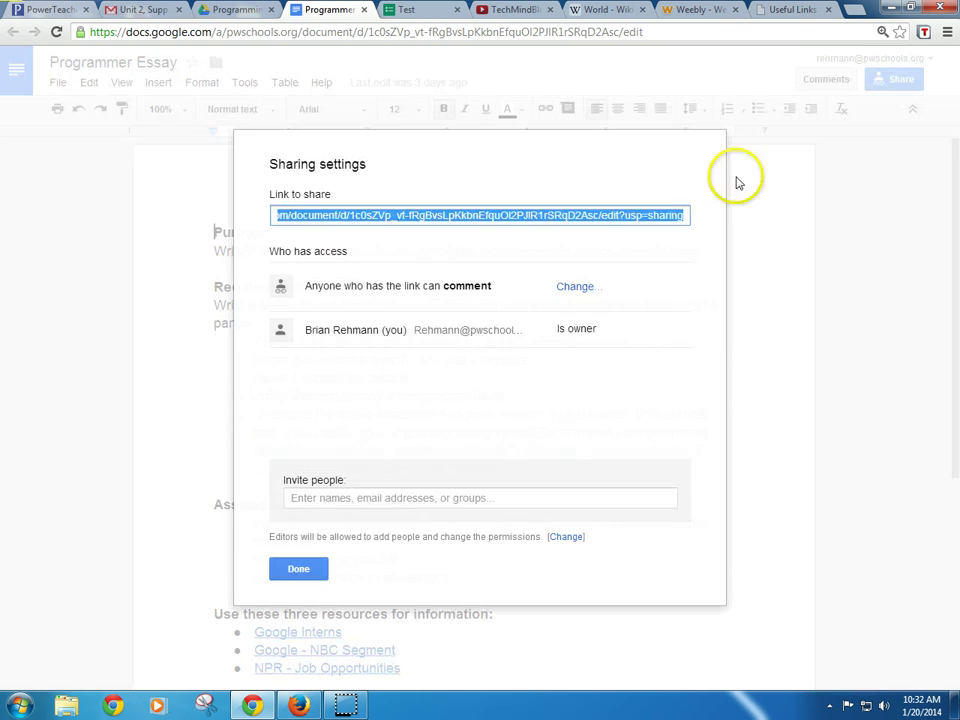
pyautogui.click(302, 568)
pyautogui.click(700, 10)
pyautogui.click(306, 268)
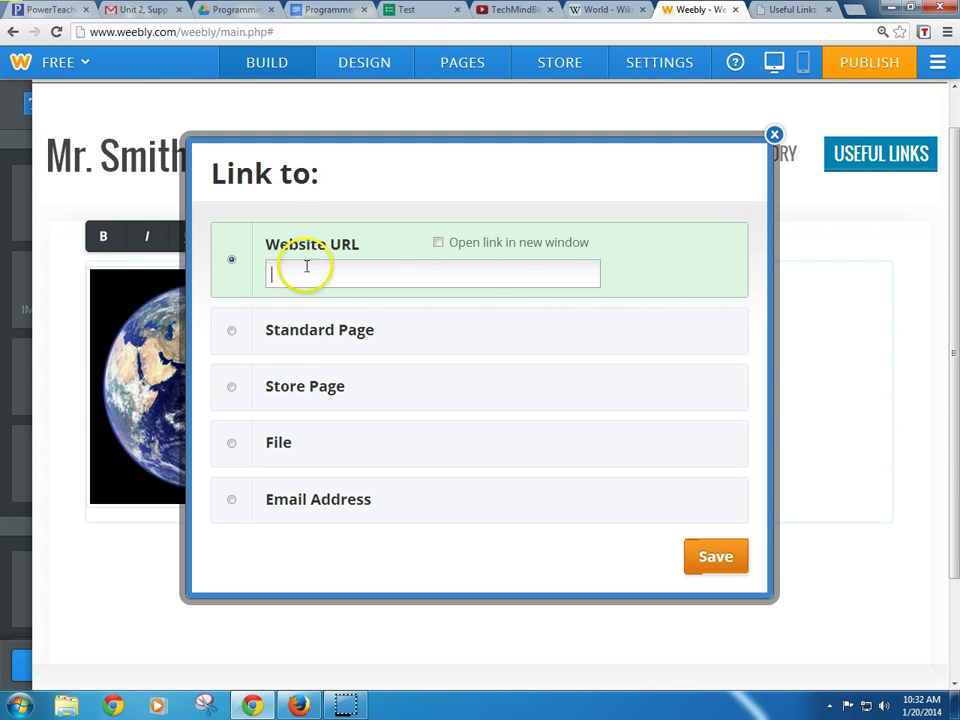
pyautogui.hotkey('ctrl', 'v')
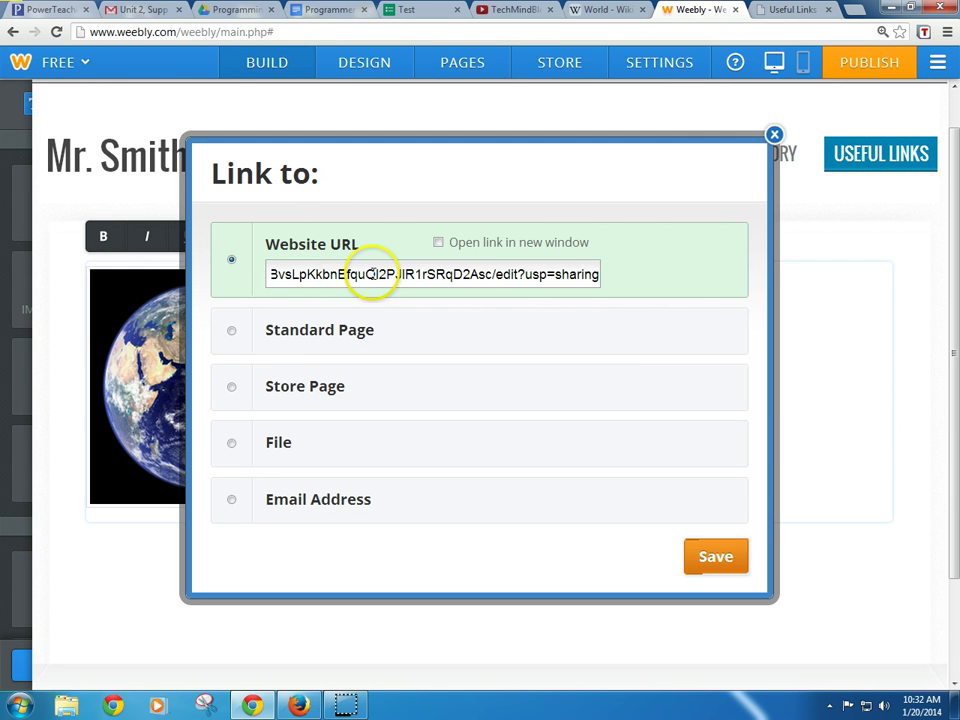
pyautogui.moveTo(246, 272); pyautogui.dragTo(234, 272)
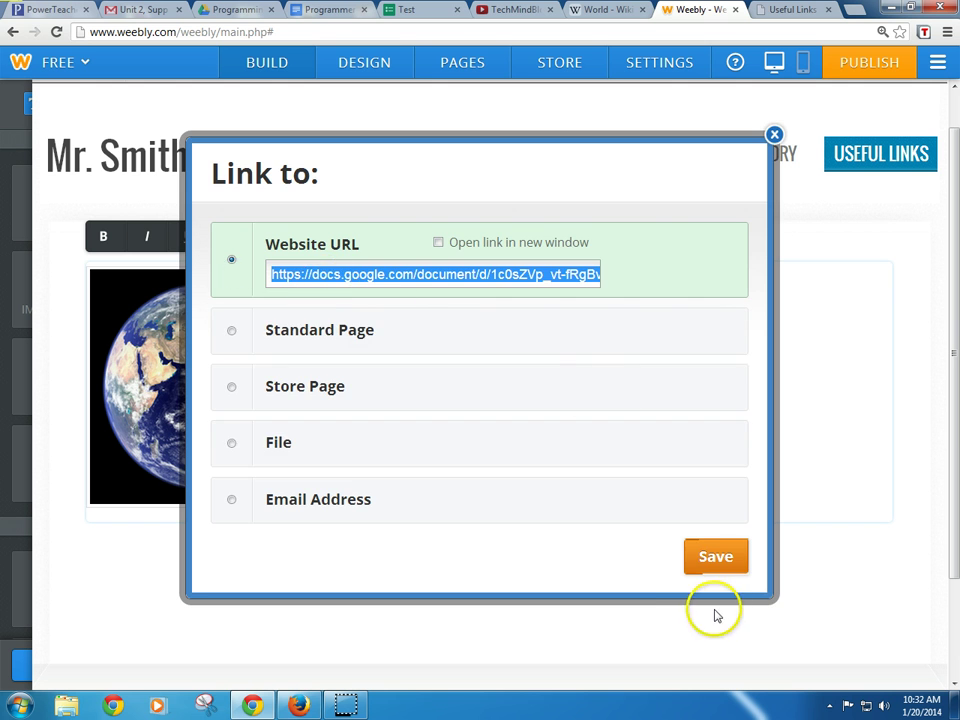
pyautogui.click(715, 556)
pyautogui.click(452, 356)
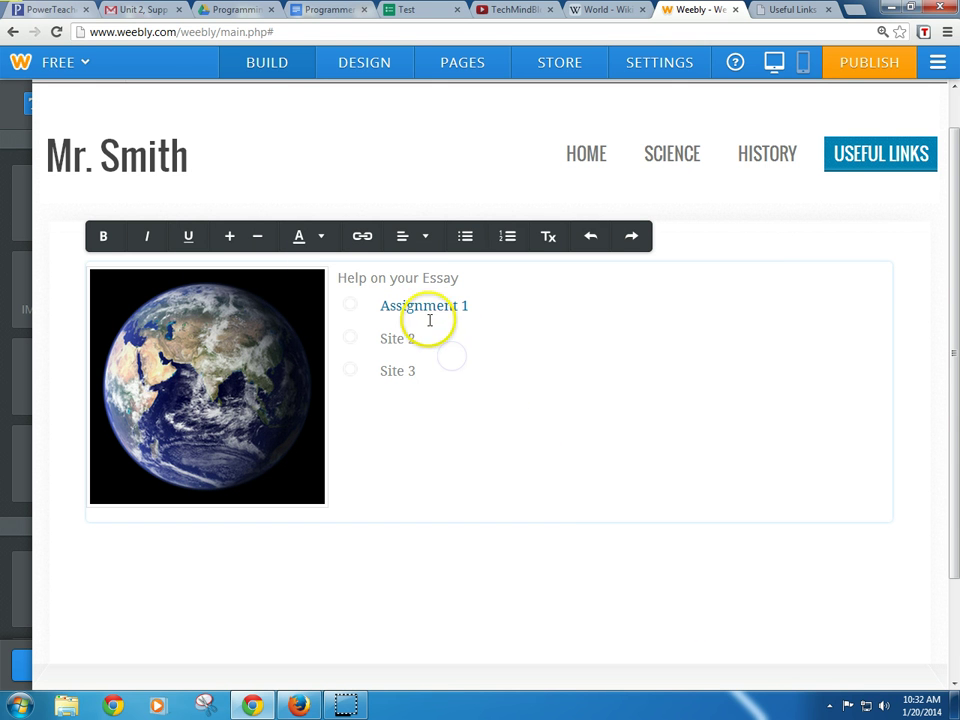
# Upload essay.docx from the Desktop and link the Site 2 entry to it
pyautogui.click(362, 237)
pyautogui.click(332, 454)
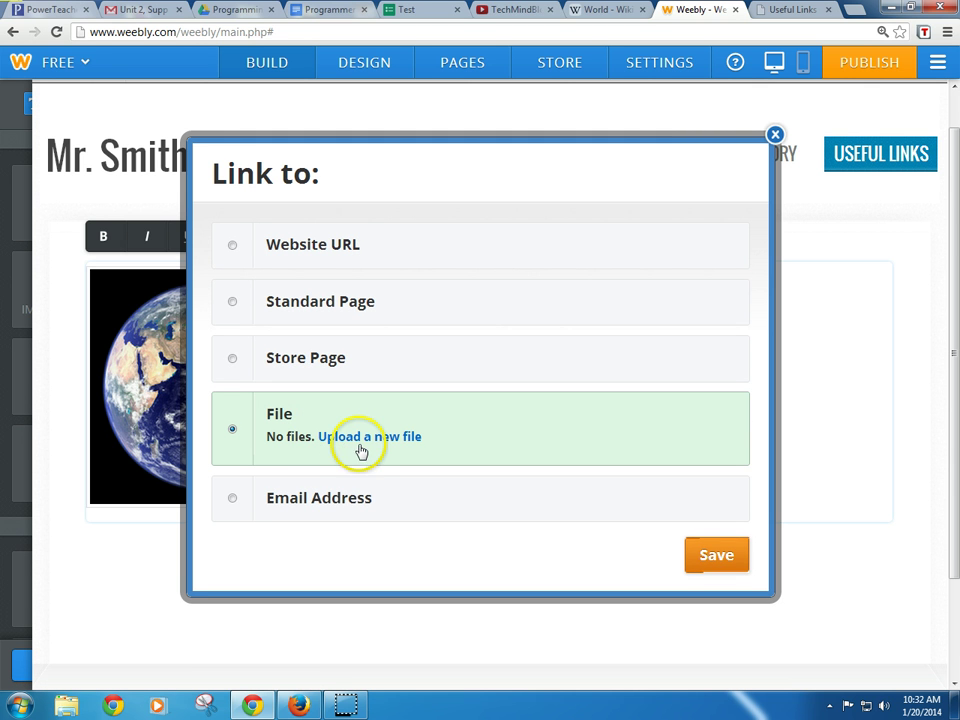
pyautogui.click(362, 440)
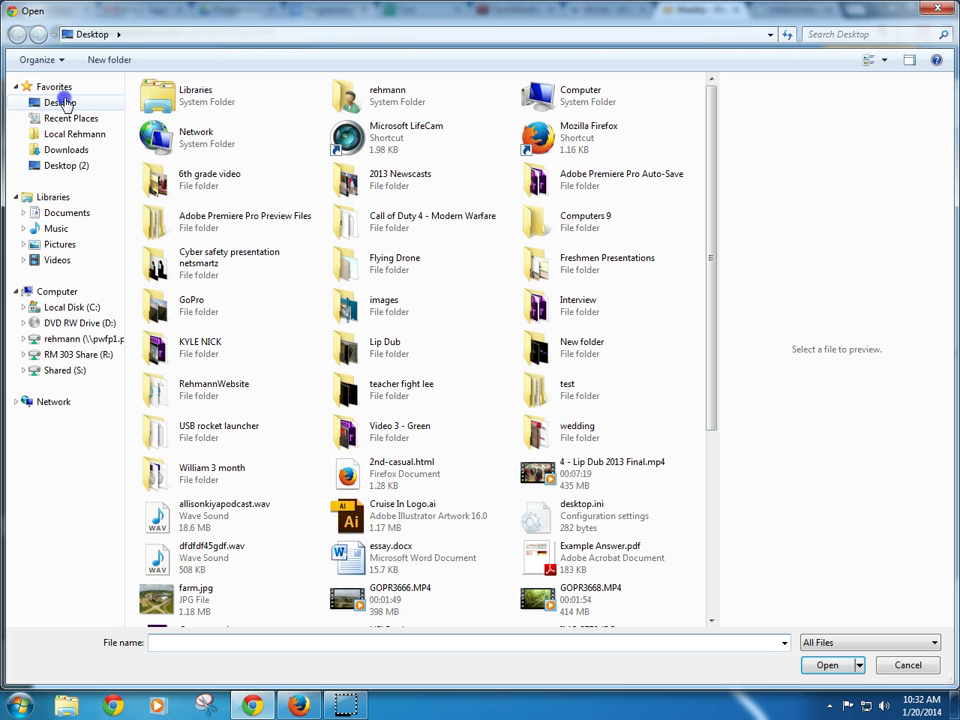
pyautogui.click(60, 101)
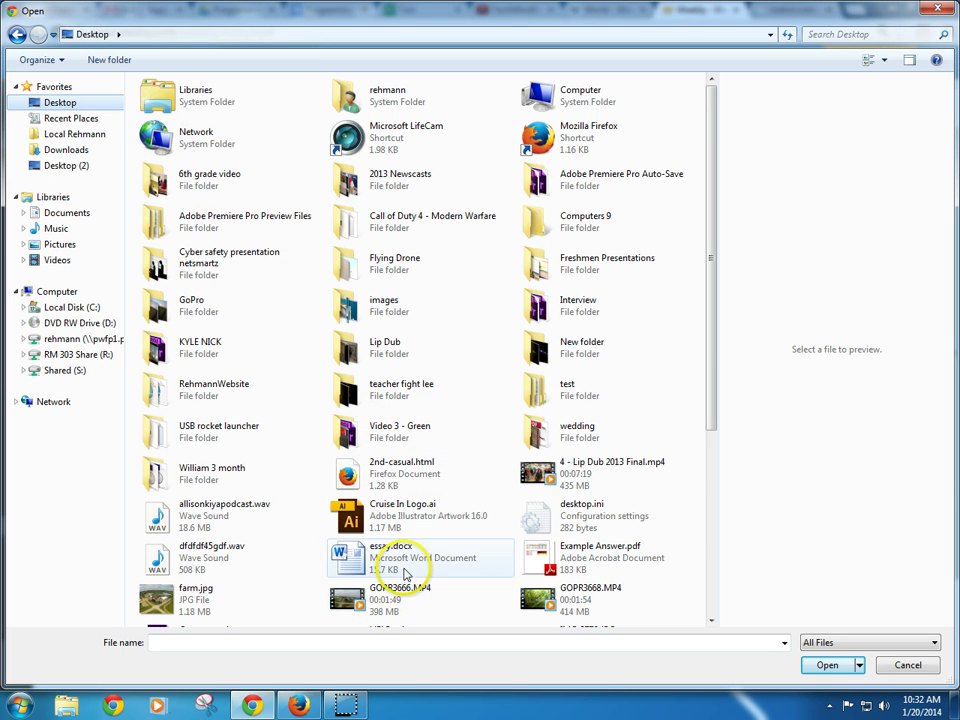
pyautogui.click(372, 552)
pyautogui.click(808, 664)
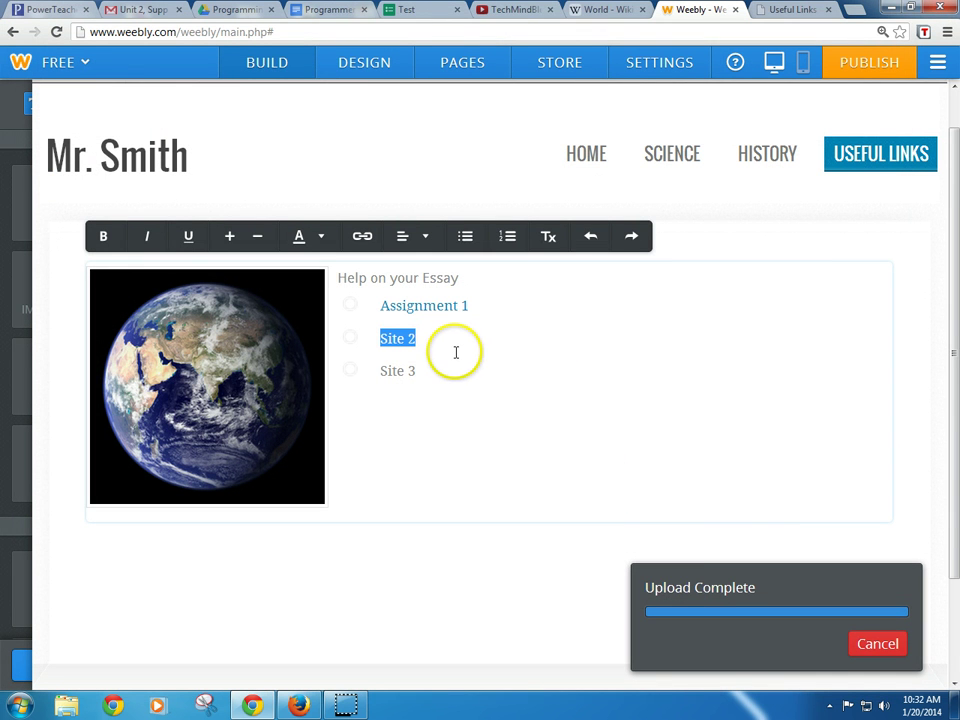
pyautogui.click(405, 337)
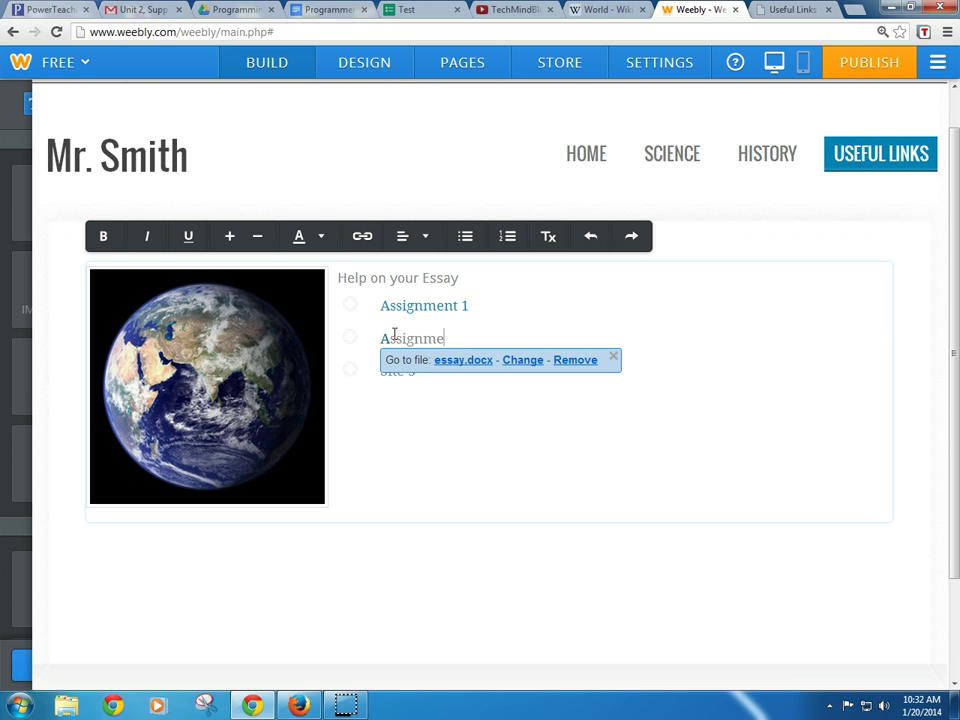
pyautogui.click(410, 339)
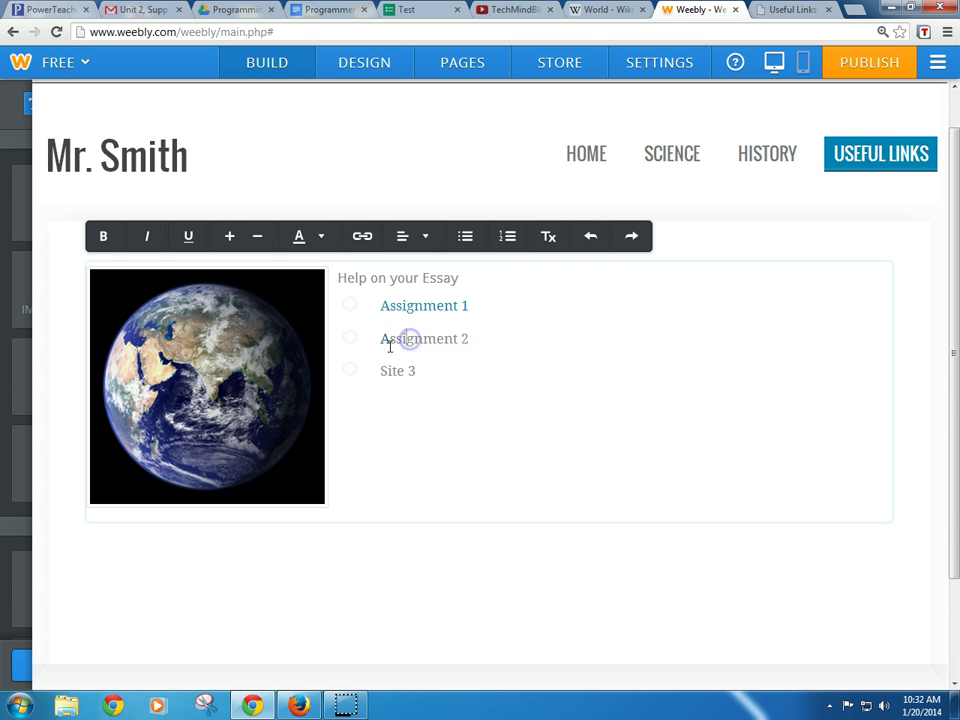
# Link the full 'Assignment 2' text to essay.docx and start publishing the site
pyautogui.click(383, 338)
pyautogui.moveTo(476, 336); pyautogui.dragTo(368, 334)
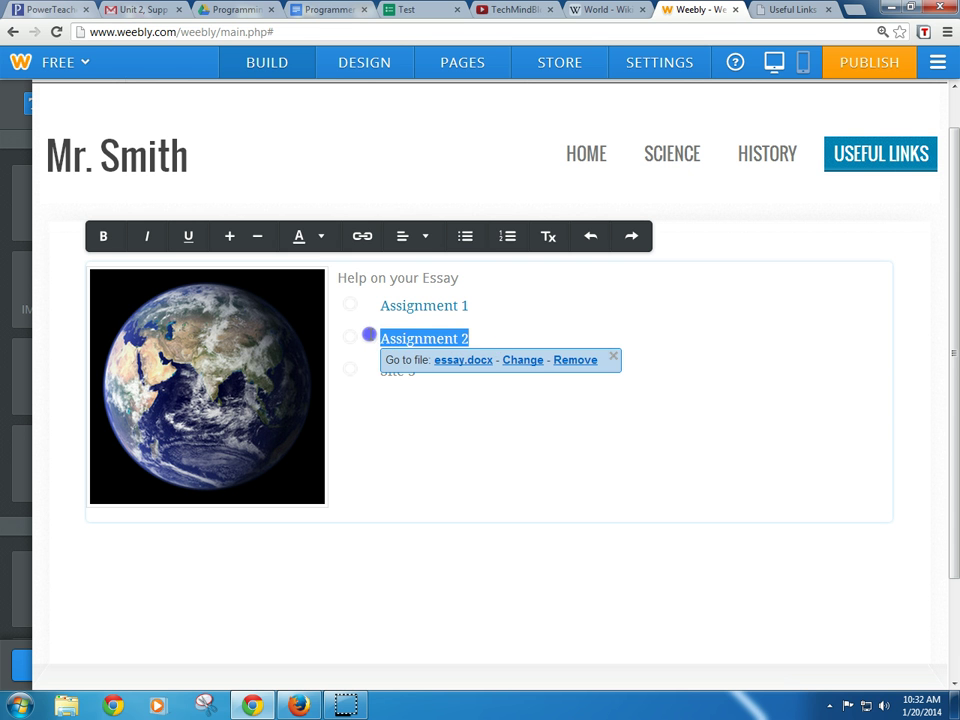
pyautogui.click(375, 252)
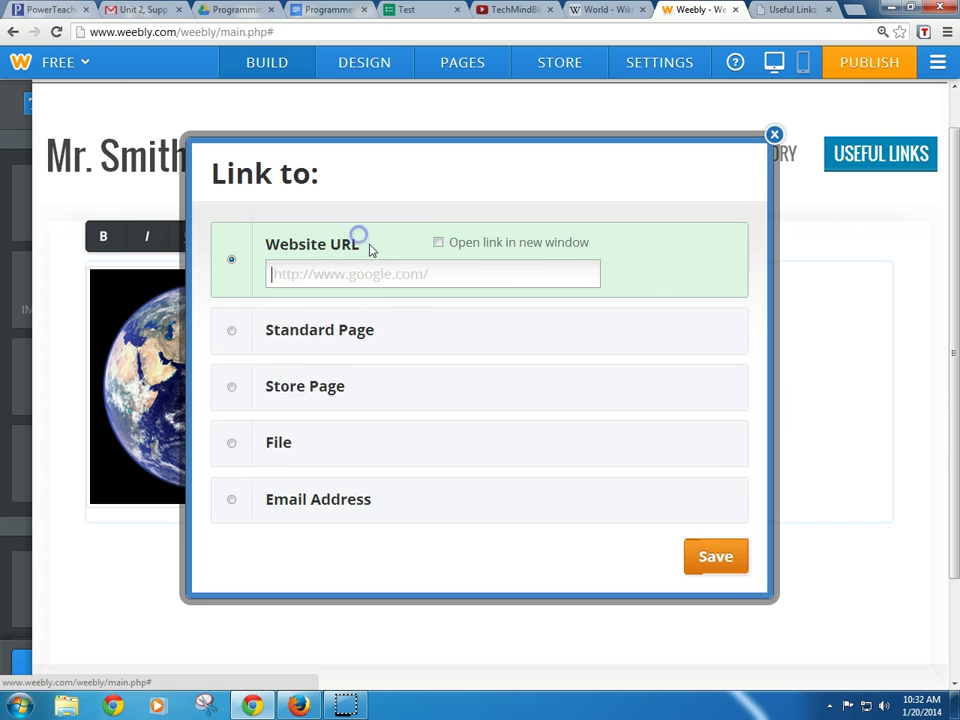
pyautogui.click(322, 445)
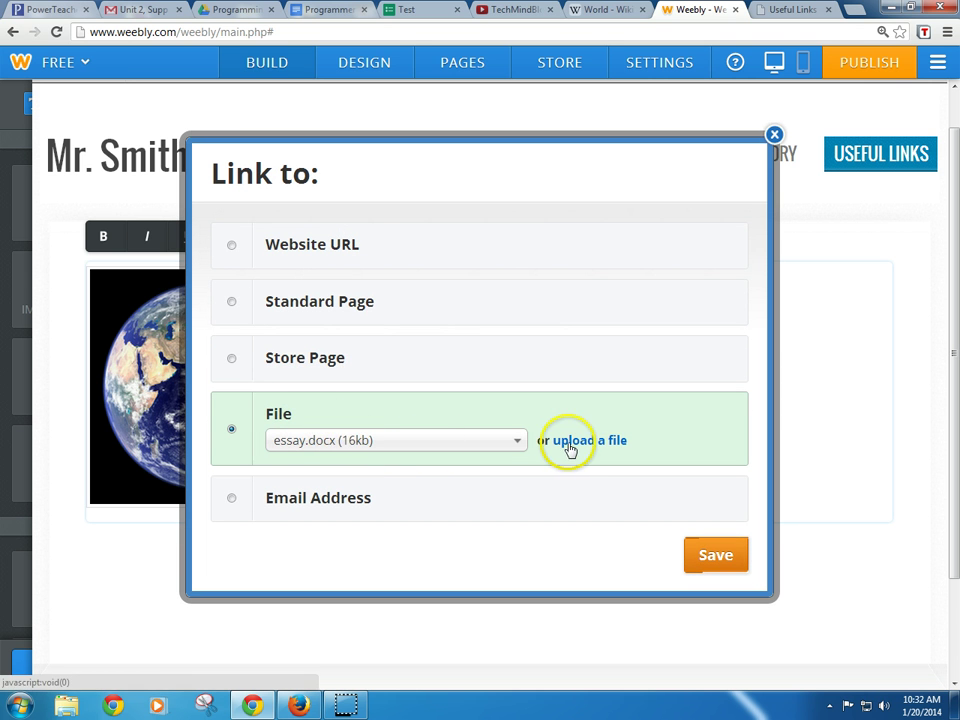
pyautogui.click(710, 558)
pyautogui.click(503, 383)
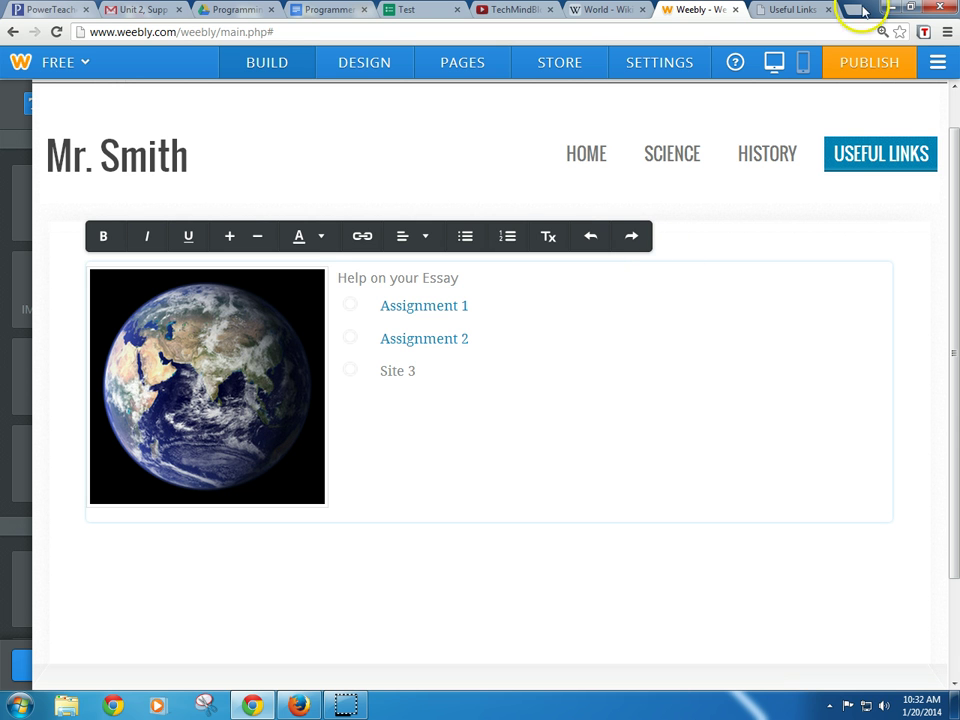
pyautogui.click(860, 68)
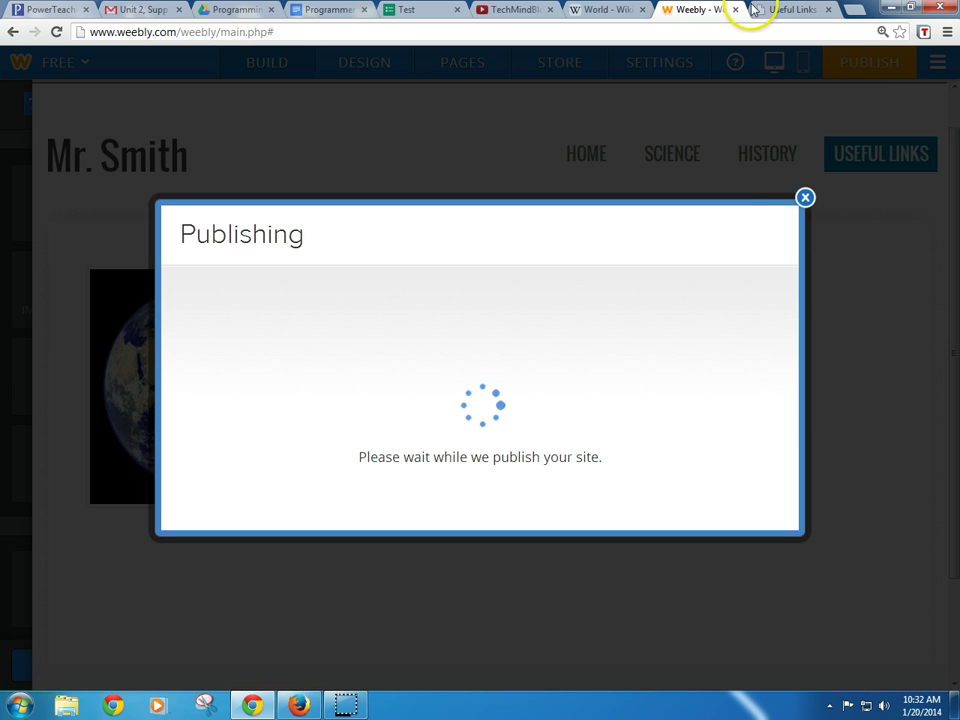
# Reload the live Useful Links page and test Assignment 1 and the essay.docx download
pyautogui.click(787, 9)
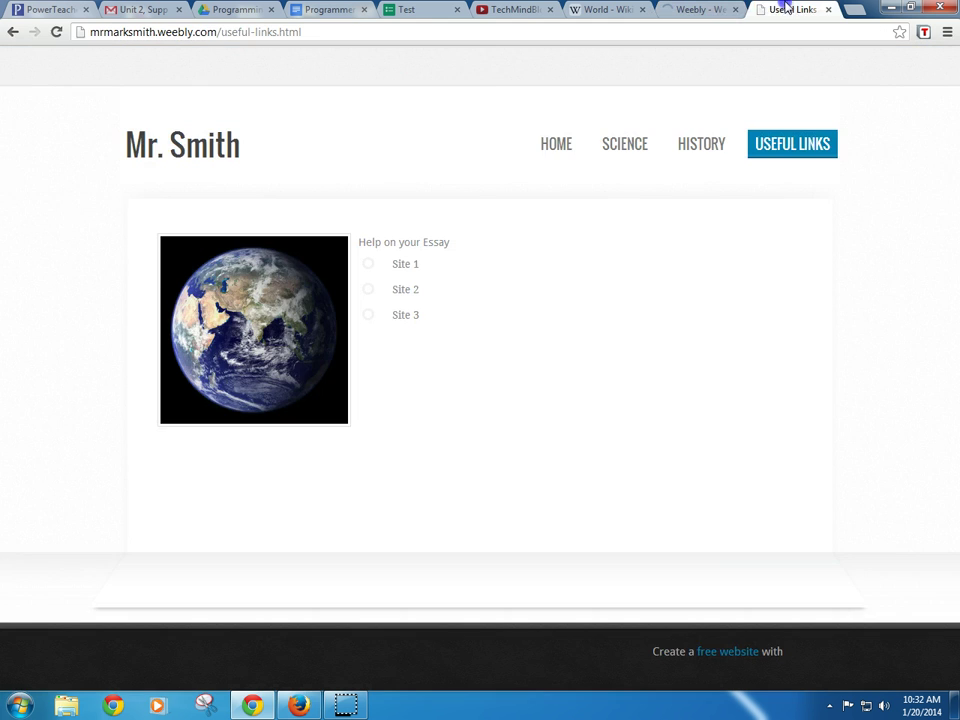
pyautogui.click(56, 32)
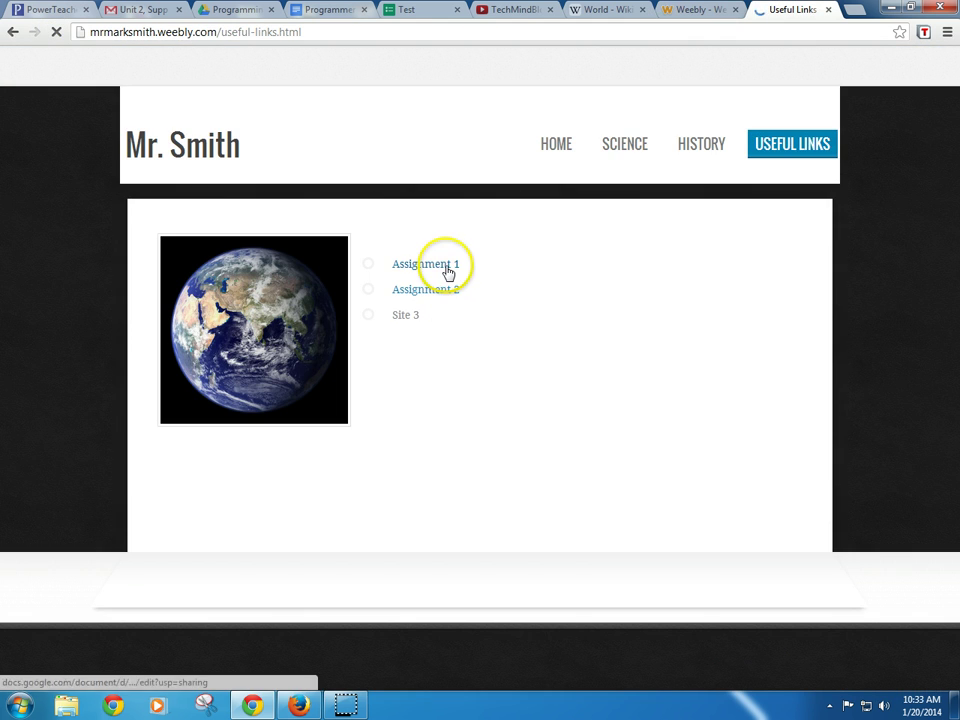
pyautogui.click(446, 266)
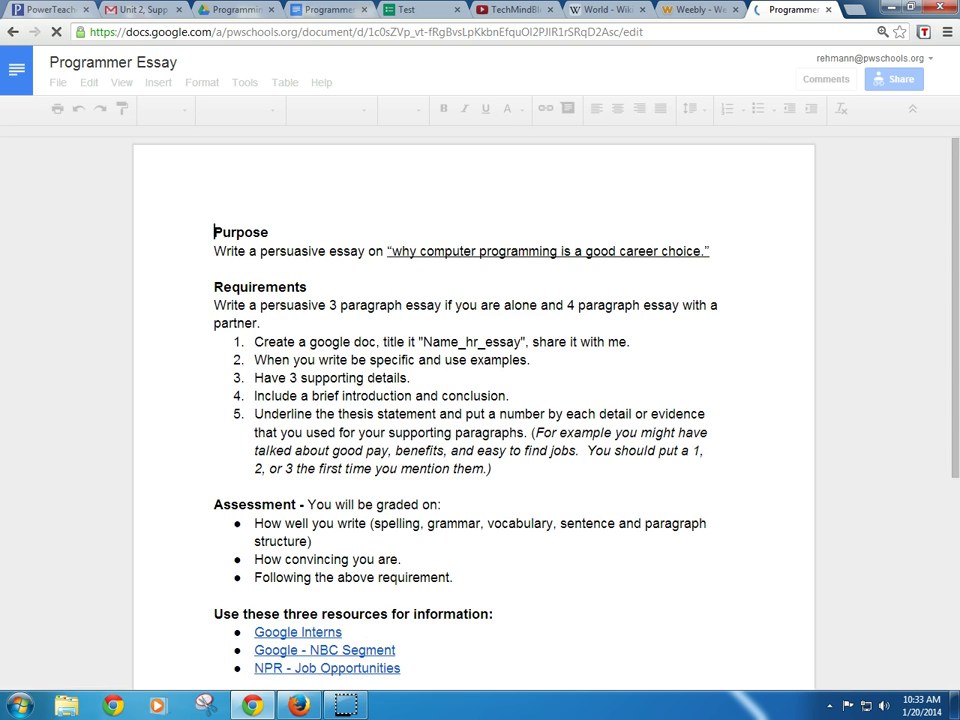
pyautogui.click(13, 32)
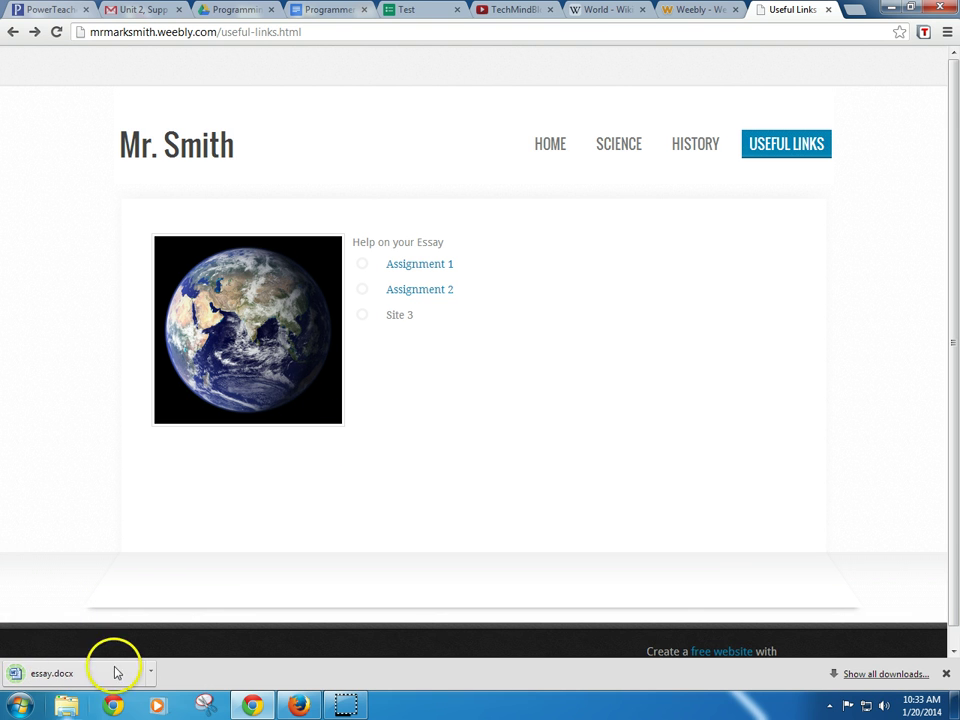
pyautogui.click(115, 672)
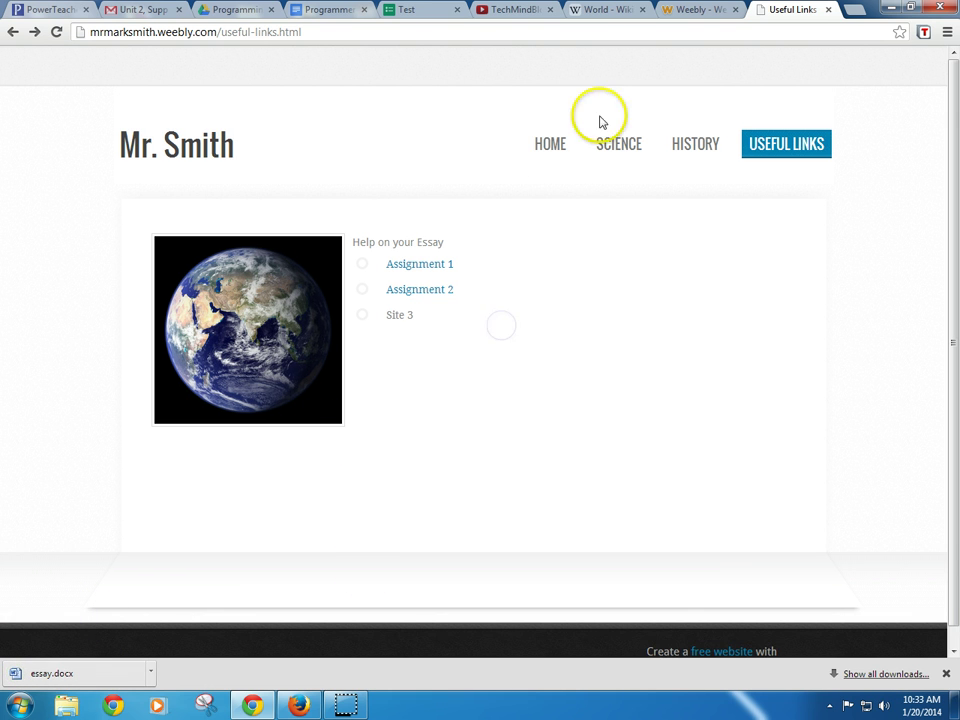
# Visit the live home page, then return to the editor and close the publish confirmation
pyautogui.click(541, 146)
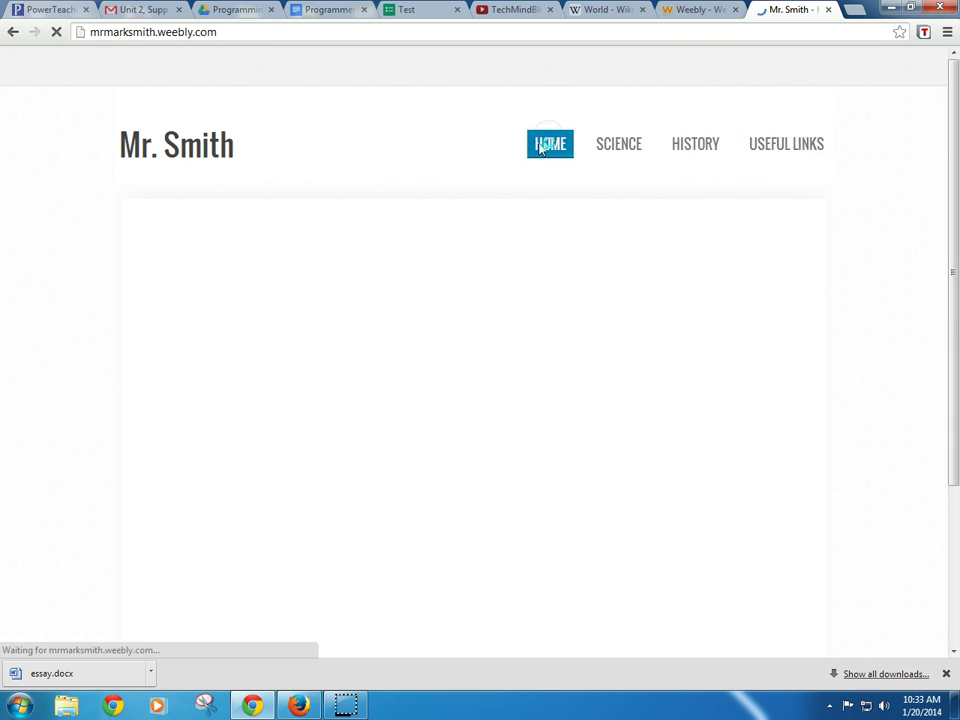
pyautogui.click(678, 9)
pyautogui.click(790, 9)
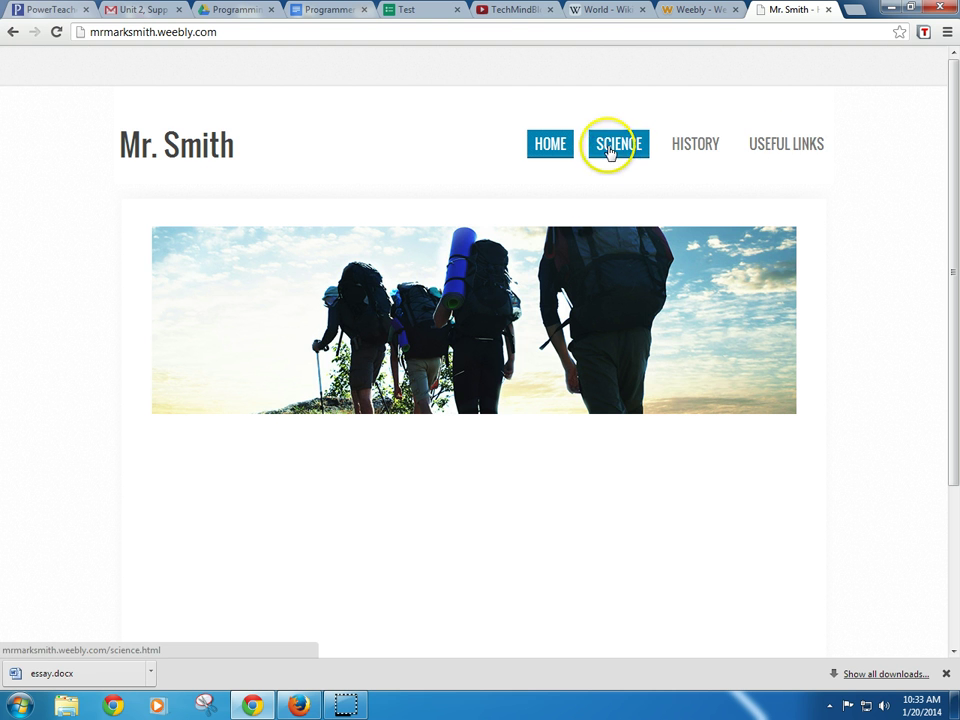
pyautogui.click(676, 12)
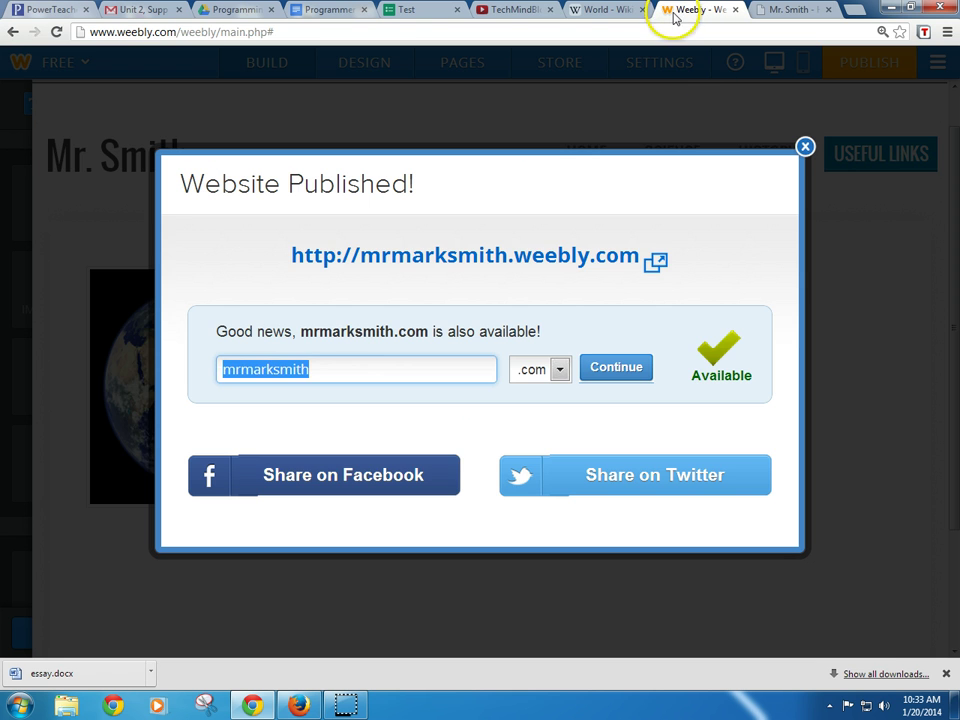
pyautogui.click(806, 146)
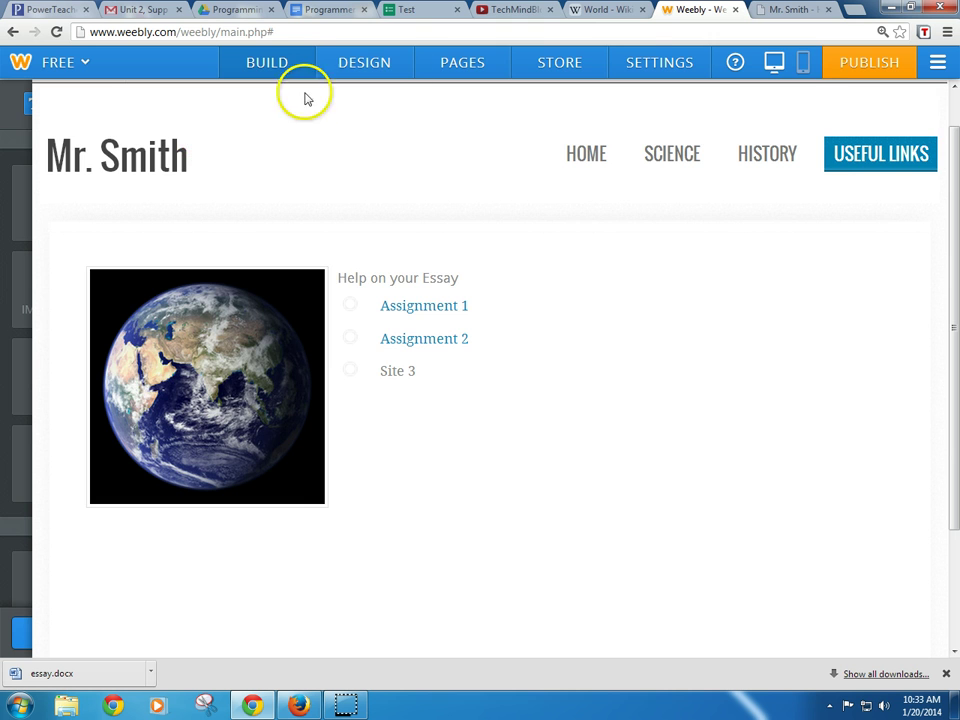
# Add two new standard pages, Unit 1 and Unit 2, to the site
pyautogui.click(467, 60)
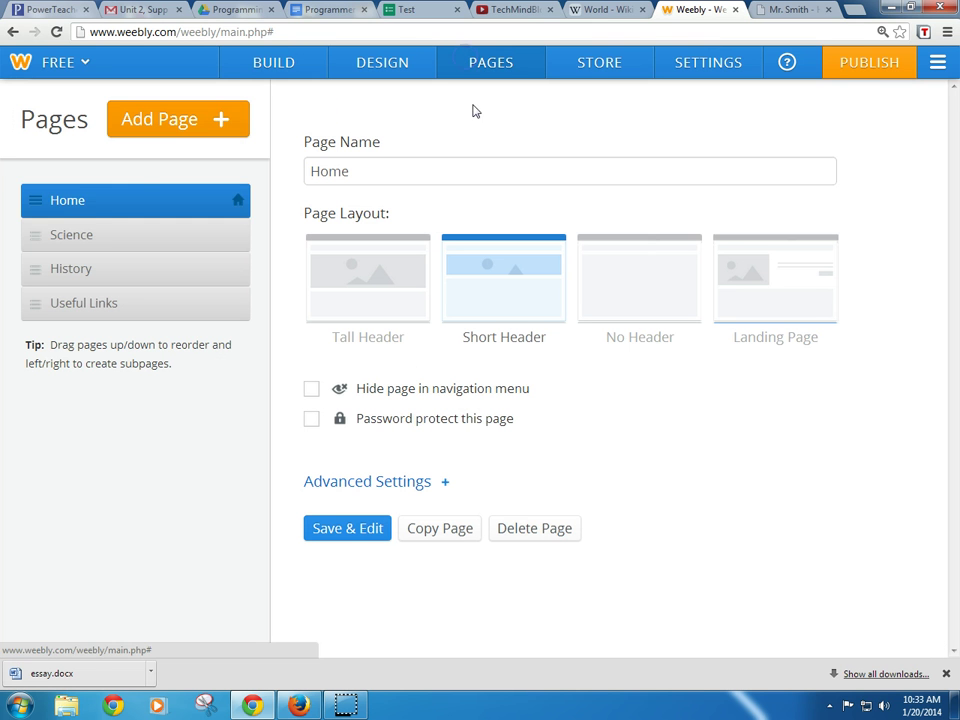
pyautogui.click(107, 237)
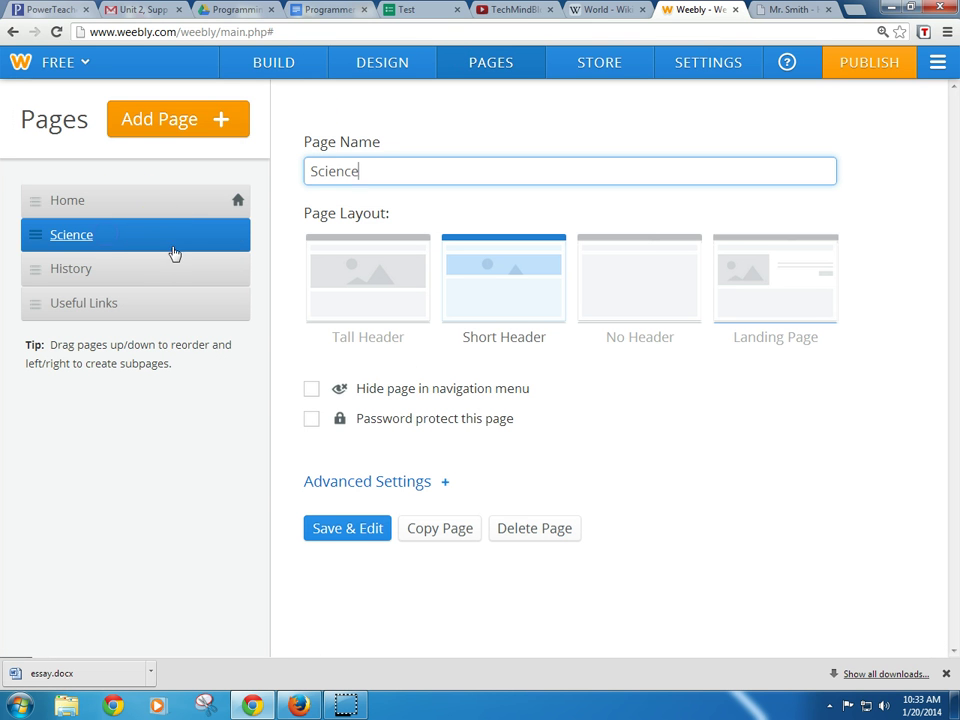
pyautogui.click(165, 118)
pyautogui.click(170, 172)
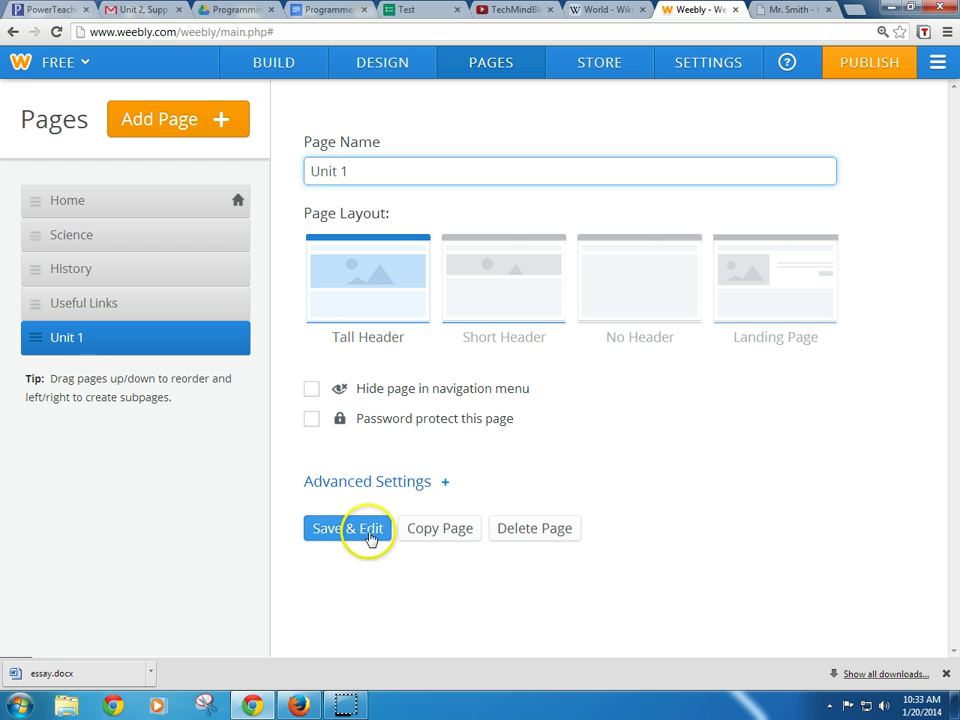
pyautogui.click(94, 311)
pyautogui.click(155, 130)
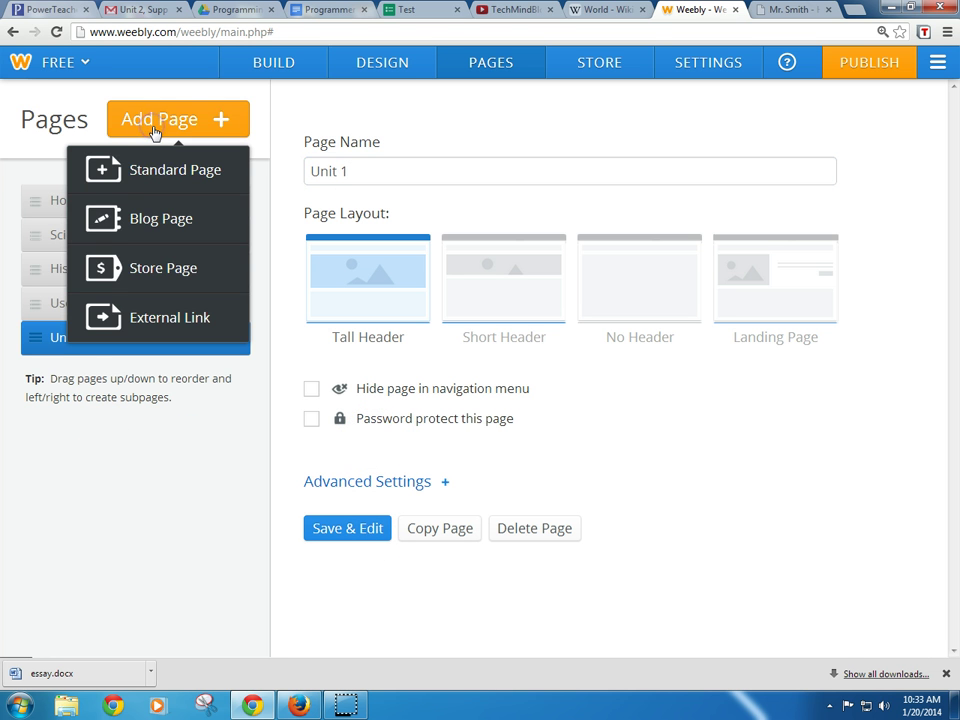
pyautogui.click(159, 160)
pyautogui.click(326, 167)
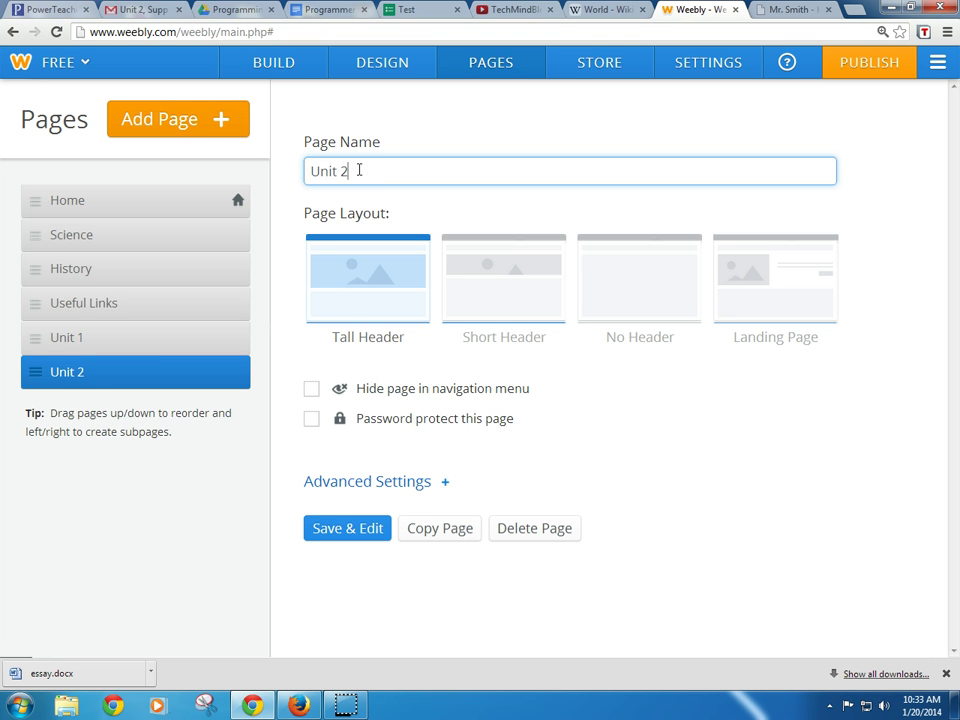
# Switch Unit 2 to the No Header layout, recheck Unit 1, and preview the live site
pyautogui.click(150, 346)
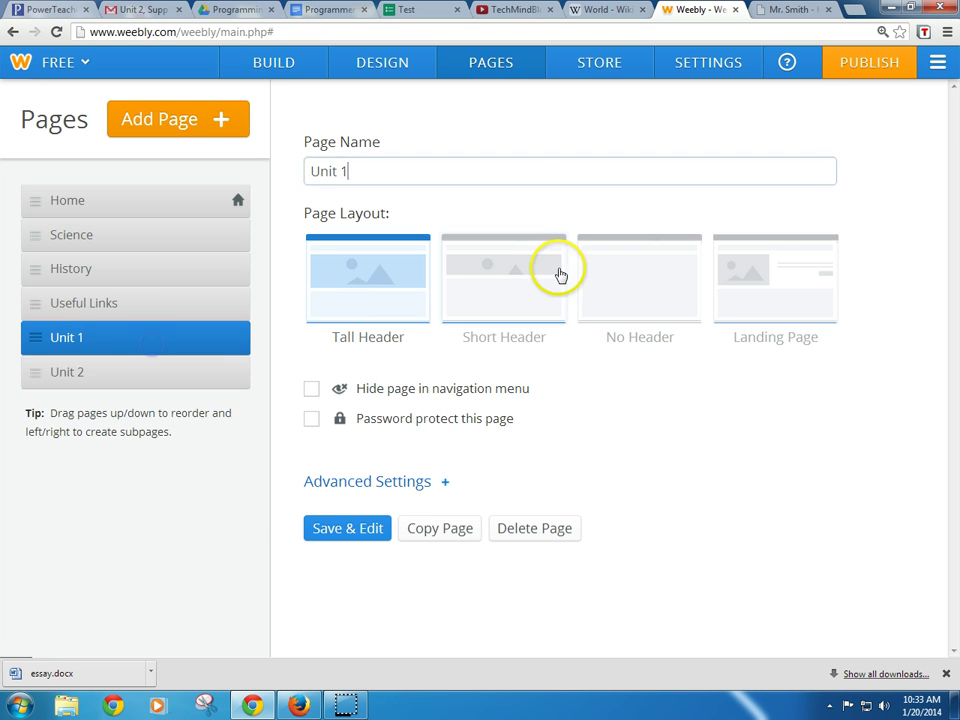
pyautogui.click(231, 371)
pyautogui.click(634, 300)
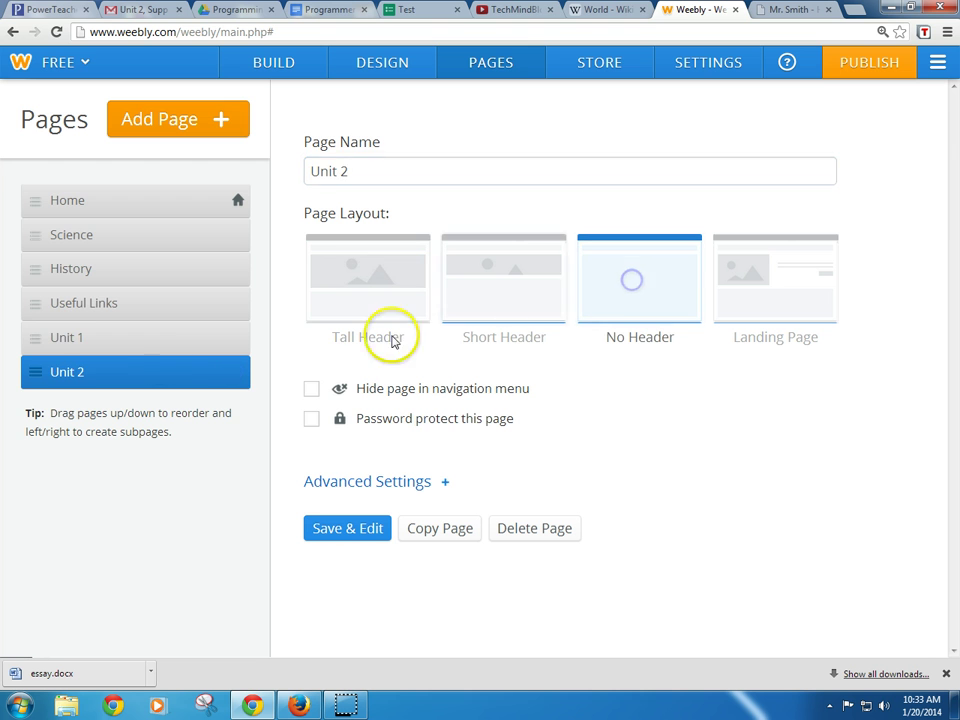
pyautogui.click(110, 341)
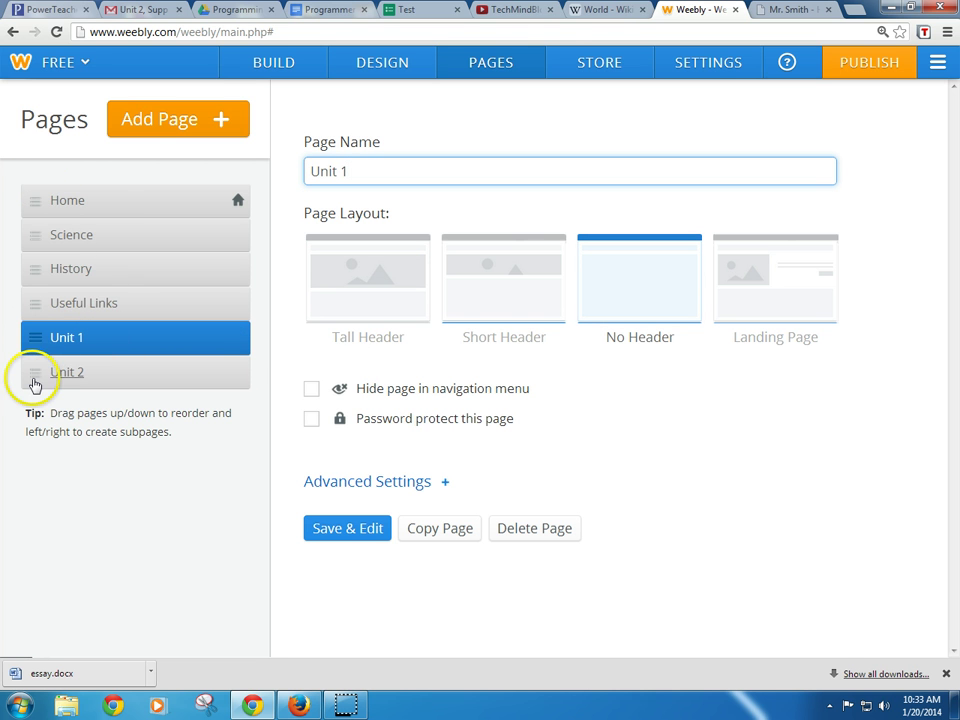
pyautogui.click(795, 10)
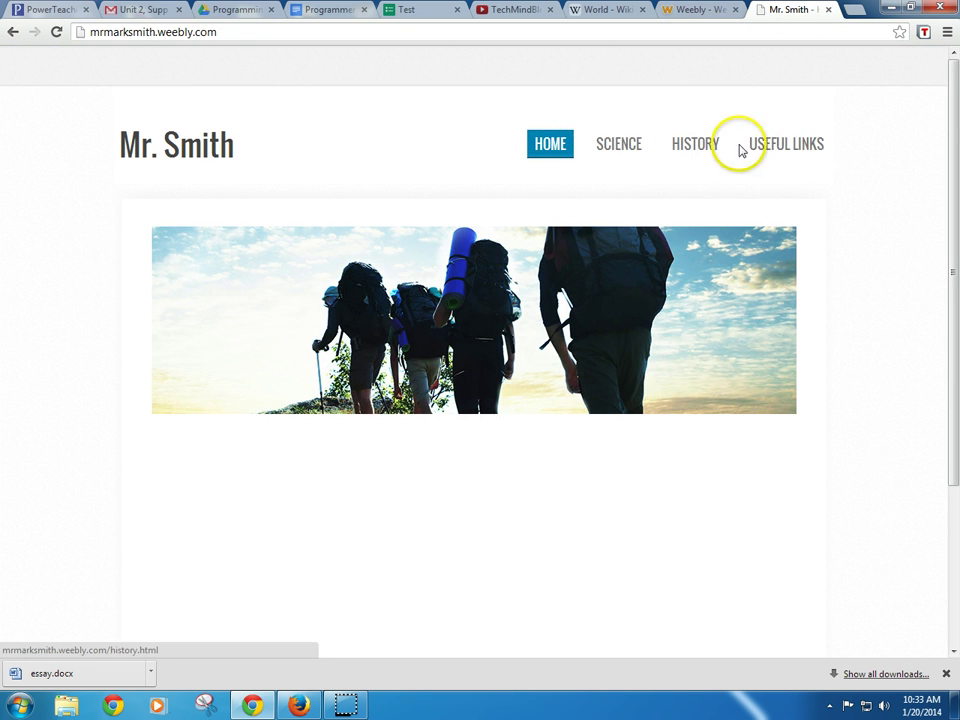
pyautogui.click(692, 10)
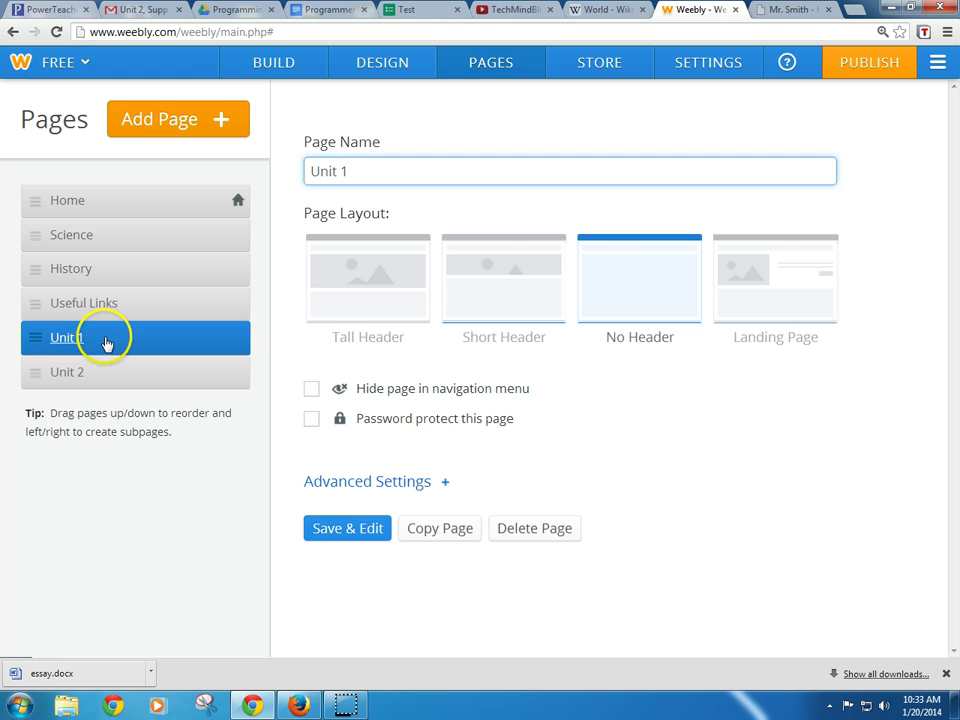
# Drag Unit 1 and Unit 2 beneath Science as subpages and save the page settings
pyautogui.moveTo(106, 343); pyautogui.dragTo(140, 345)
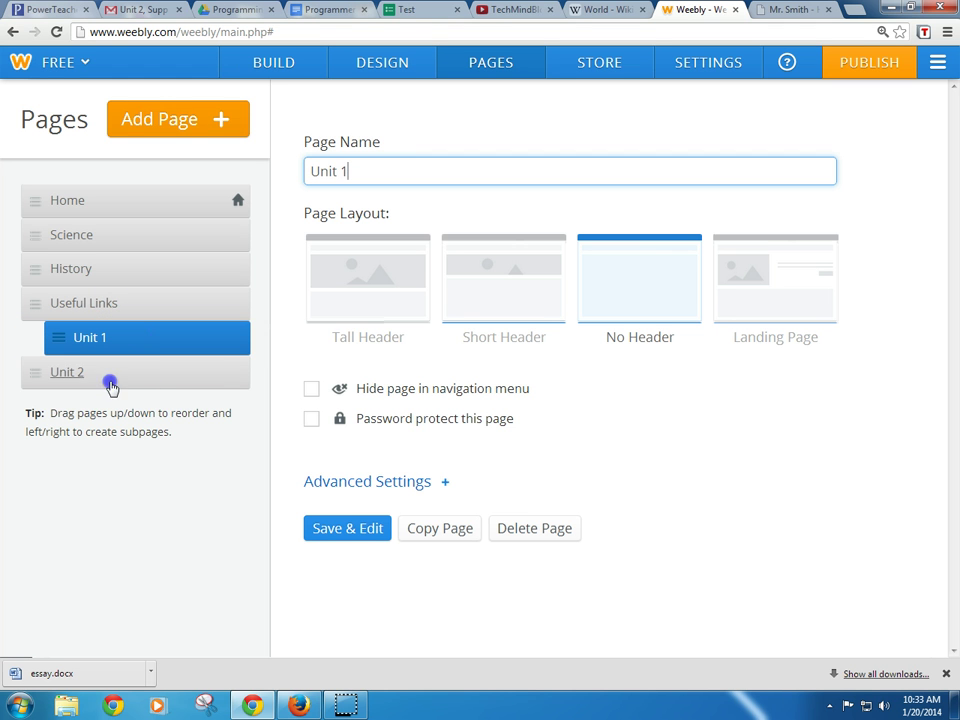
pyautogui.moveTo(110, 386); pyautogui.dragTo(150, 380)
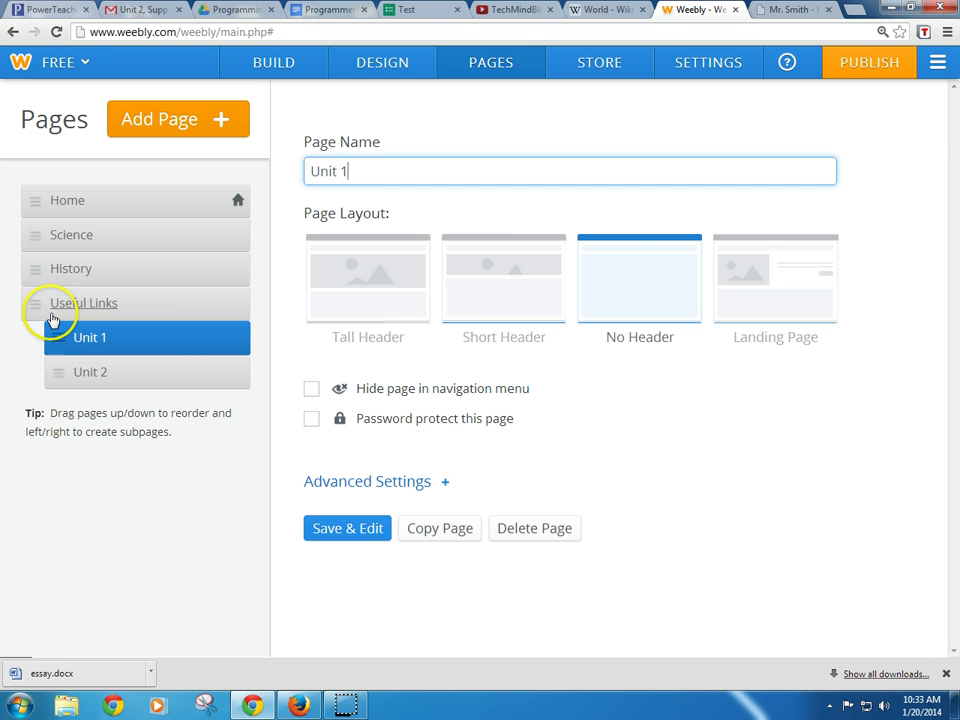
pyautogui.moveTo(167, 347); pyautogui.dragTo(166, 270)
pyautogui.moveTo(161, 388); pyautogui.dragTo(169, 316)
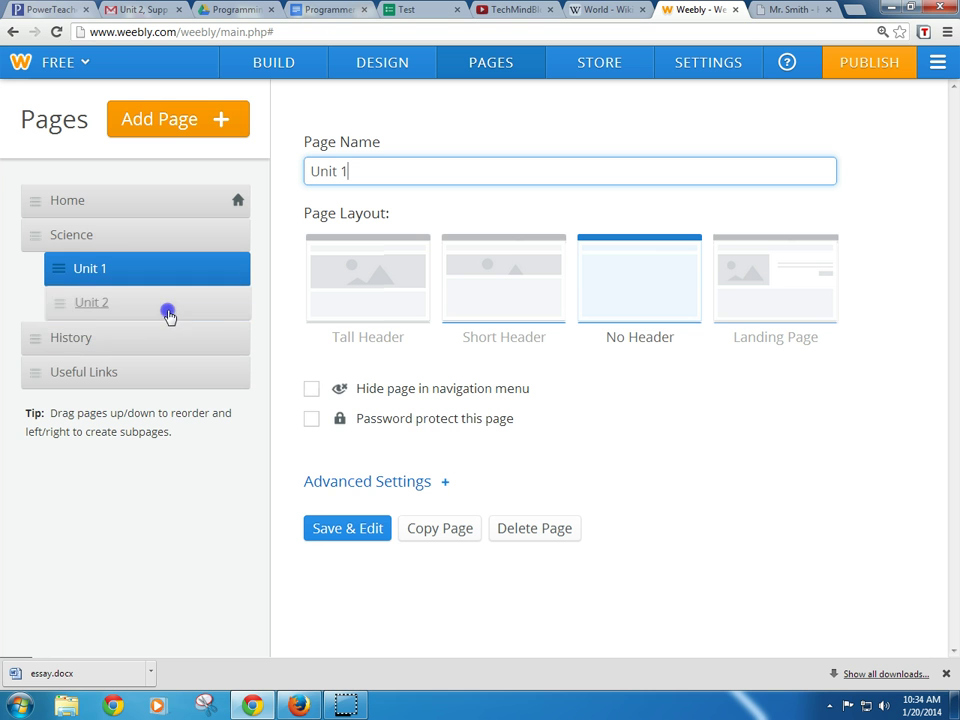
pyautogui.click(337, 537)
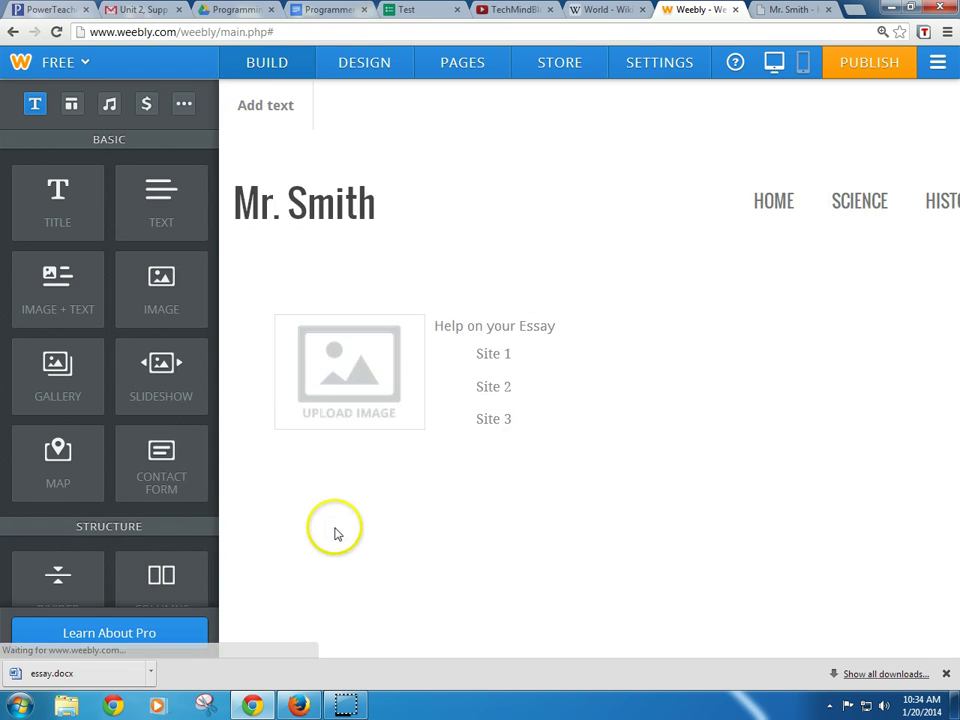
# Check the Science menu in the navigation and open the Unit 1 page
pyautogui.moveTo(671, 197)
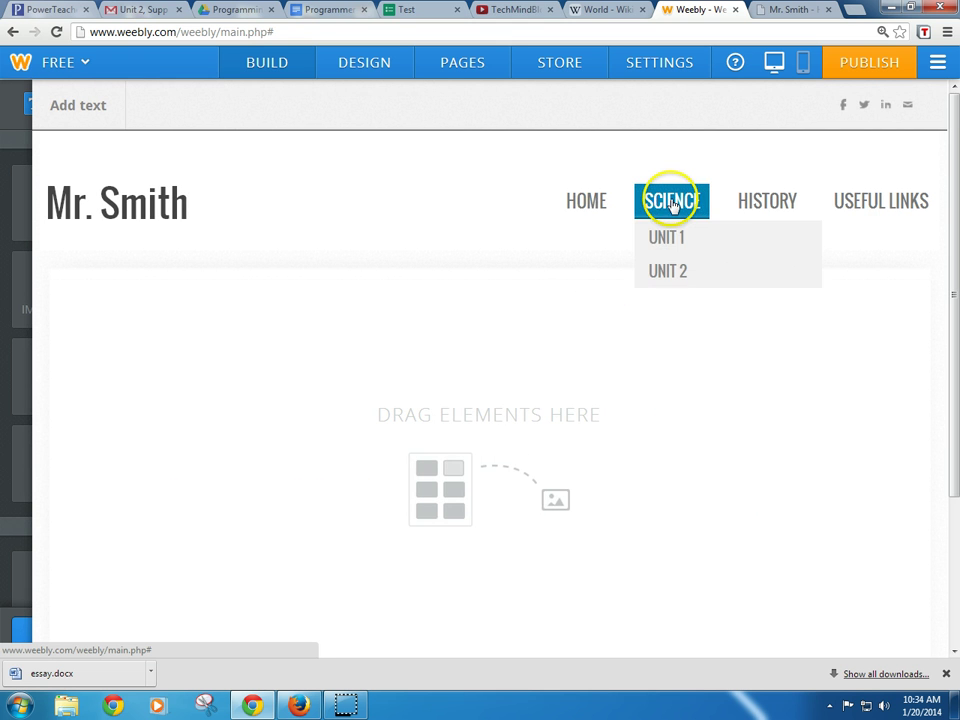
pyautogui.click(584, 200)
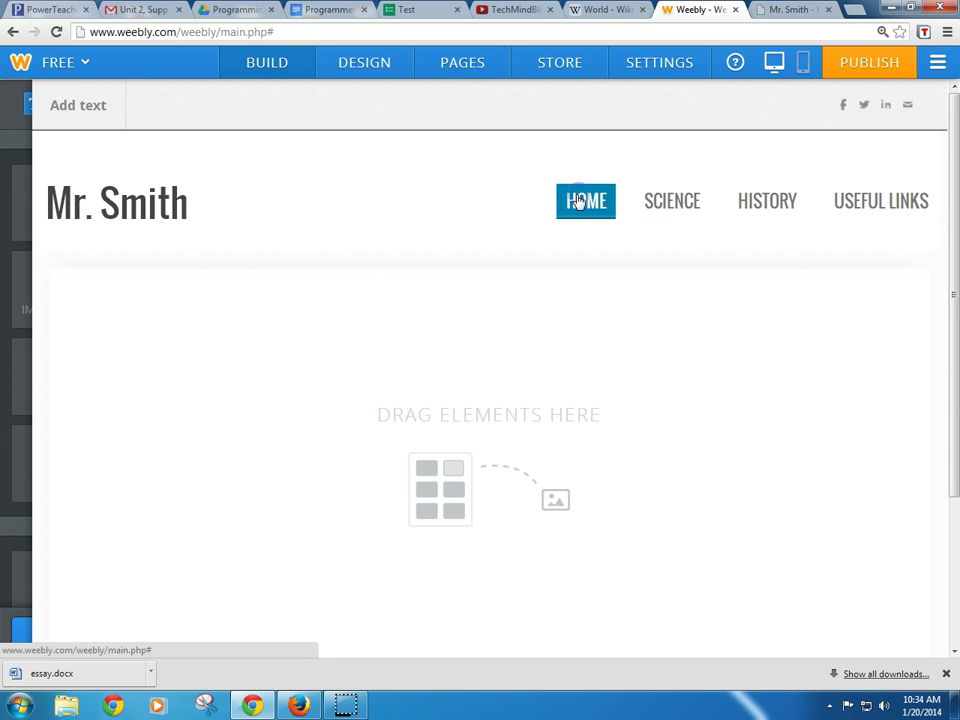
pyautogui.moveTo(662, 200)
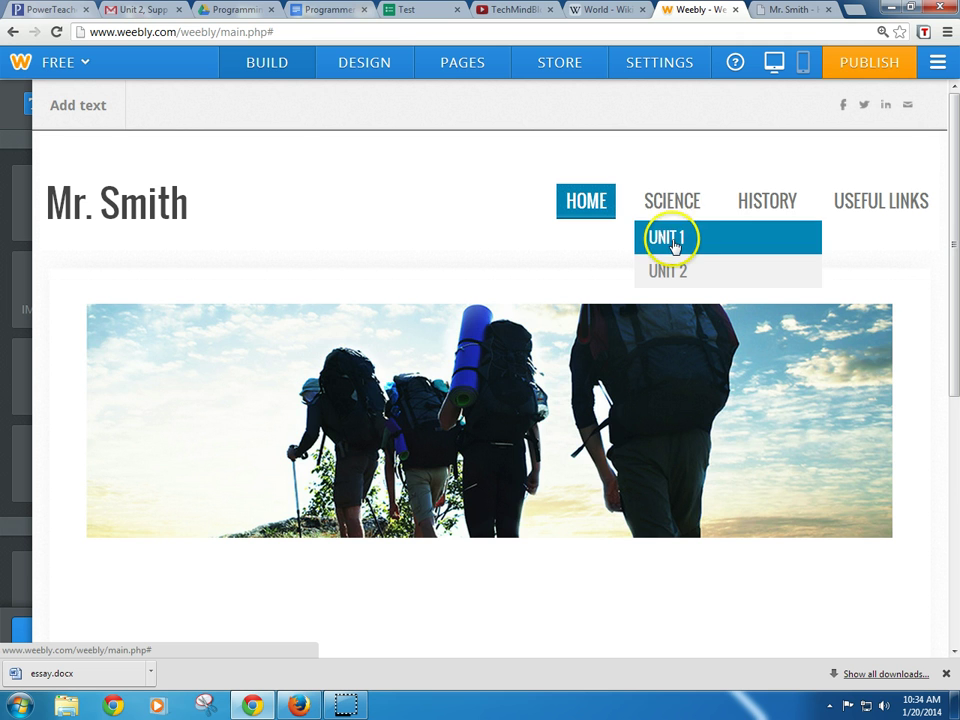
pyautogui.click(675, 240)
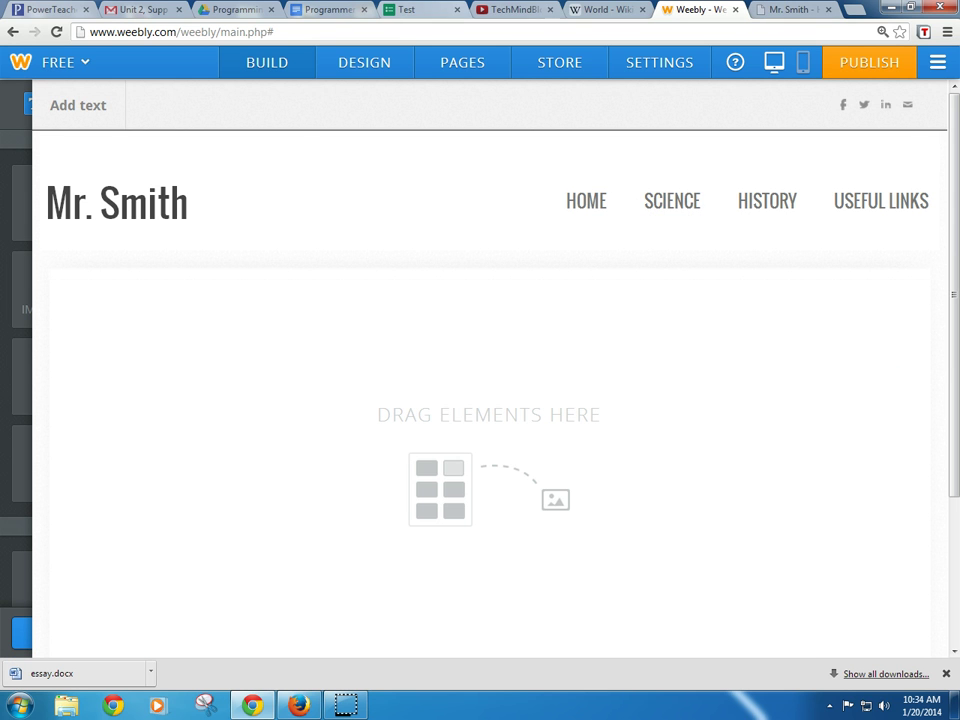
# Create a standard page named Lesson 1, nest it under Unit 1, and save it
pyautogui.click(439, 62)
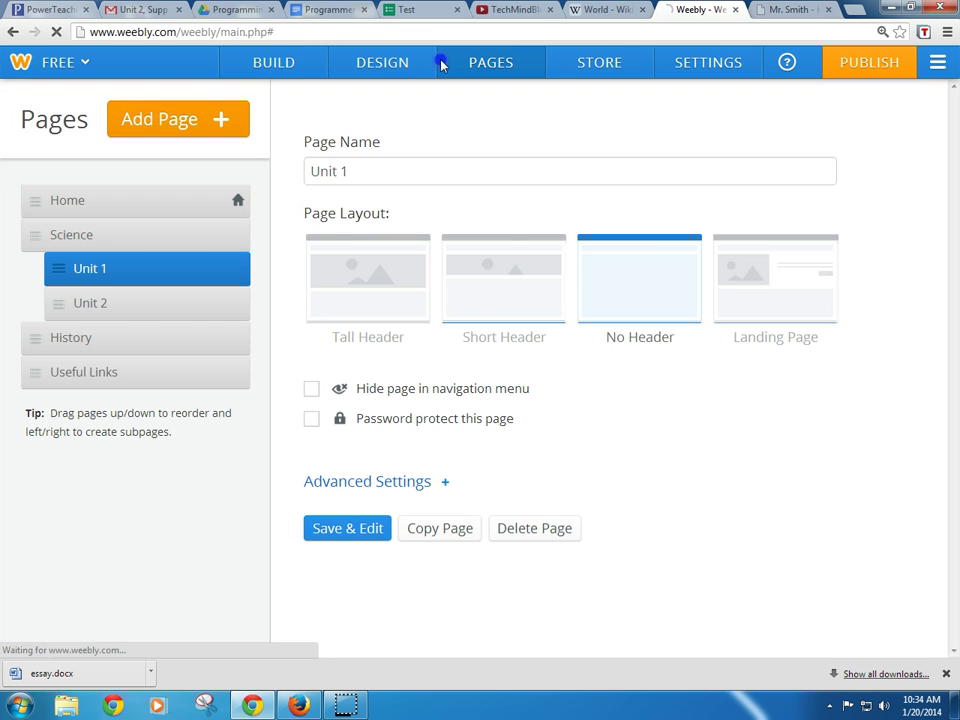
pyautogui.click(130, 306)
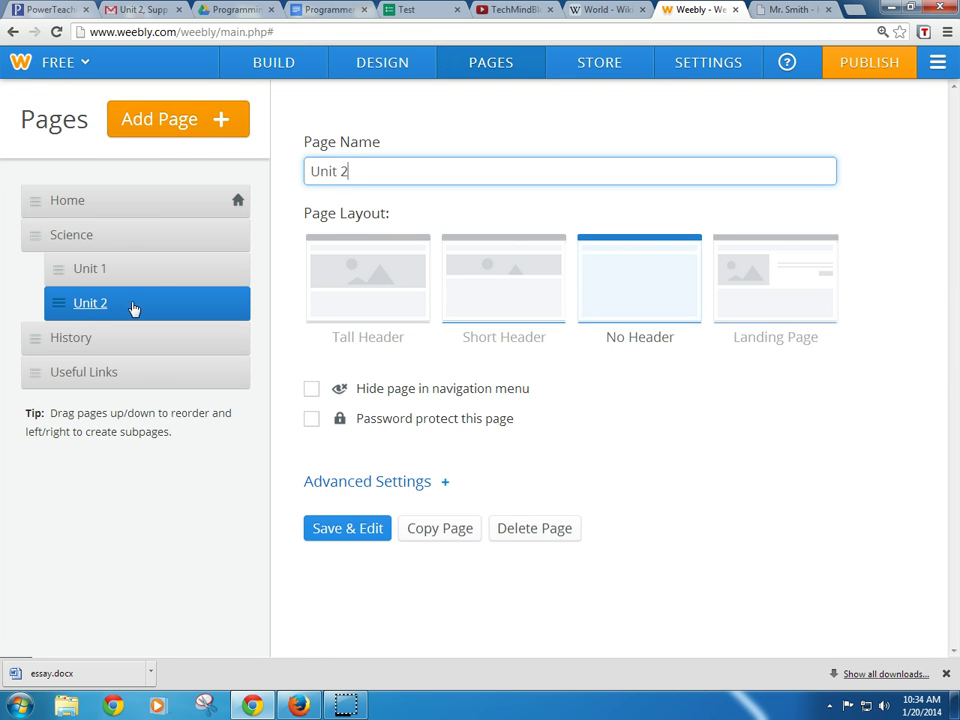
pyautogui.click(159, 126)
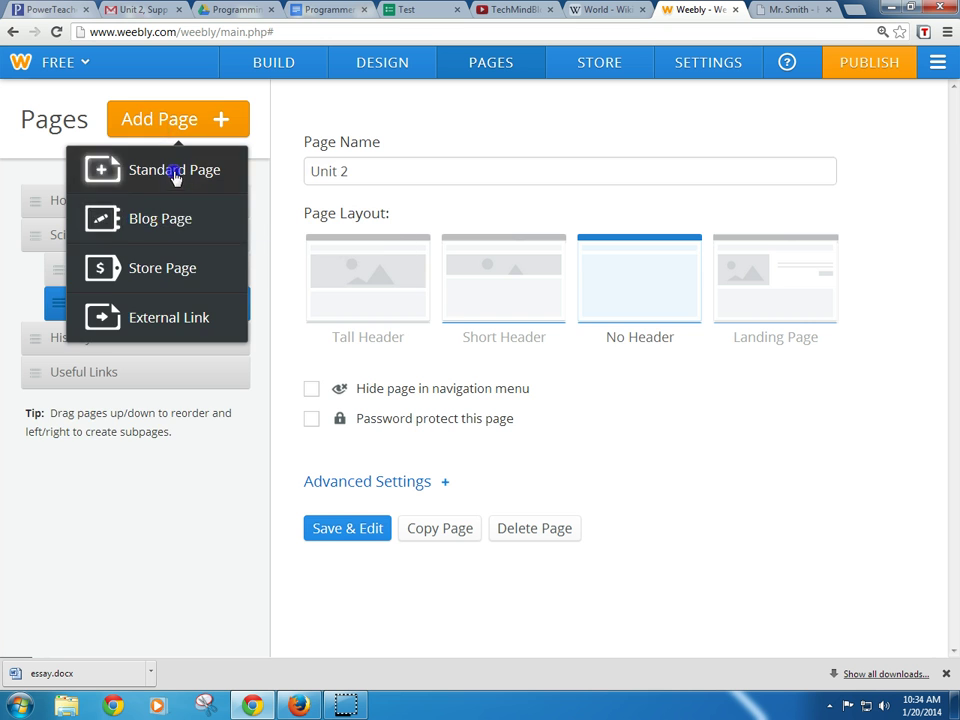
pyautogui.click(150, 170)
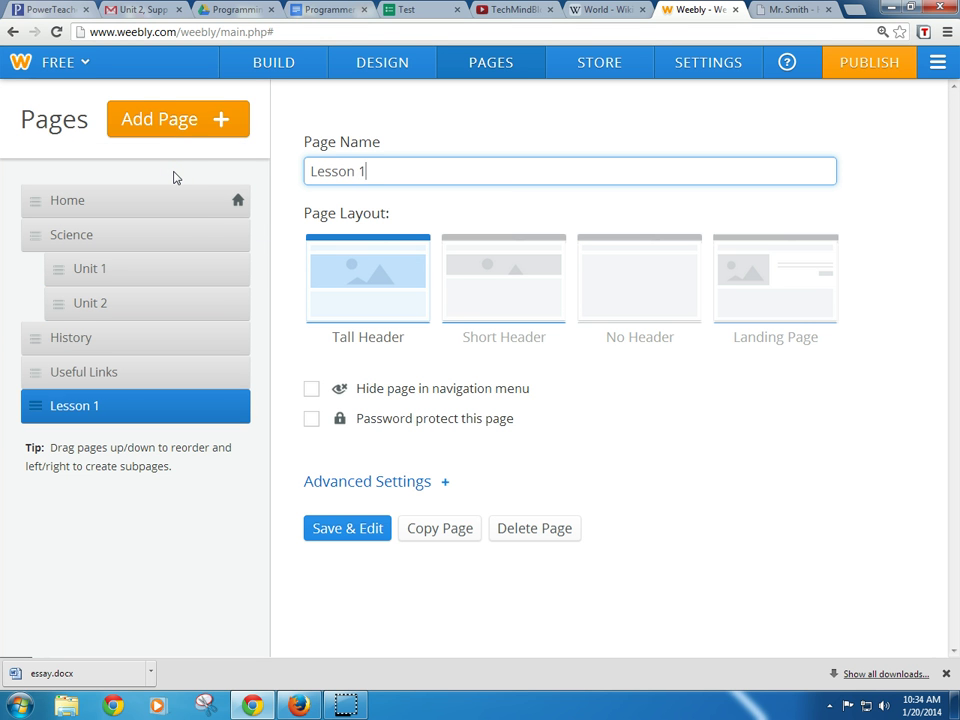
pyautogui.moveTo(152, 417); pyautogui.dragTo(211, 283)
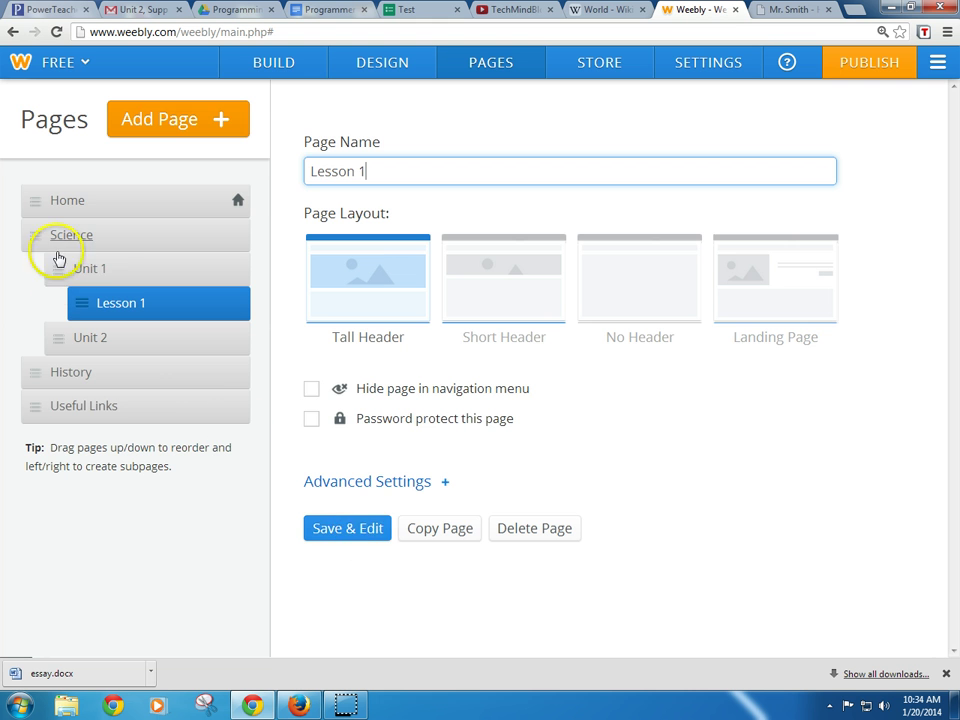
pyautogui.click(338, 530)
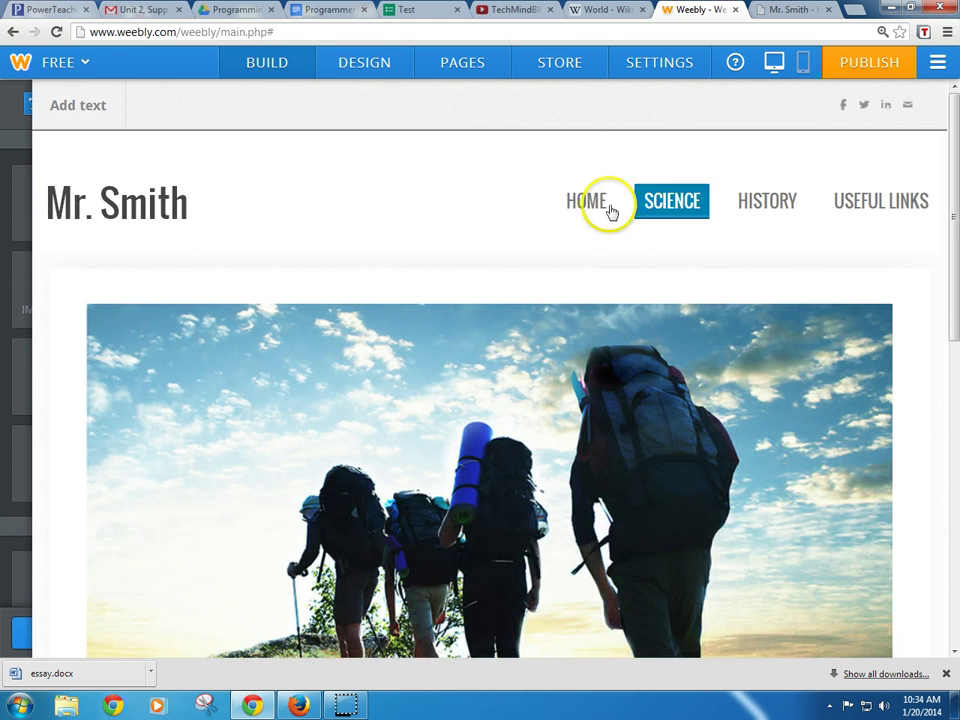
# Open the new Lesson 1 page for editing from the Science menu
pyautogui.moveTo(690, 197)
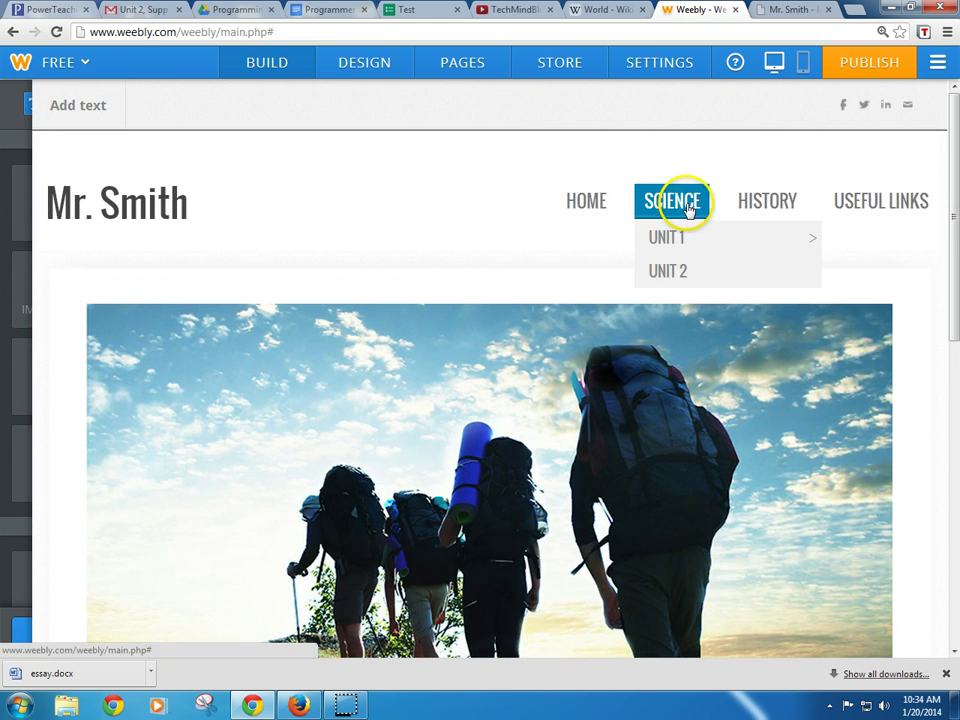
pyautogui.moveTo(683, 250)
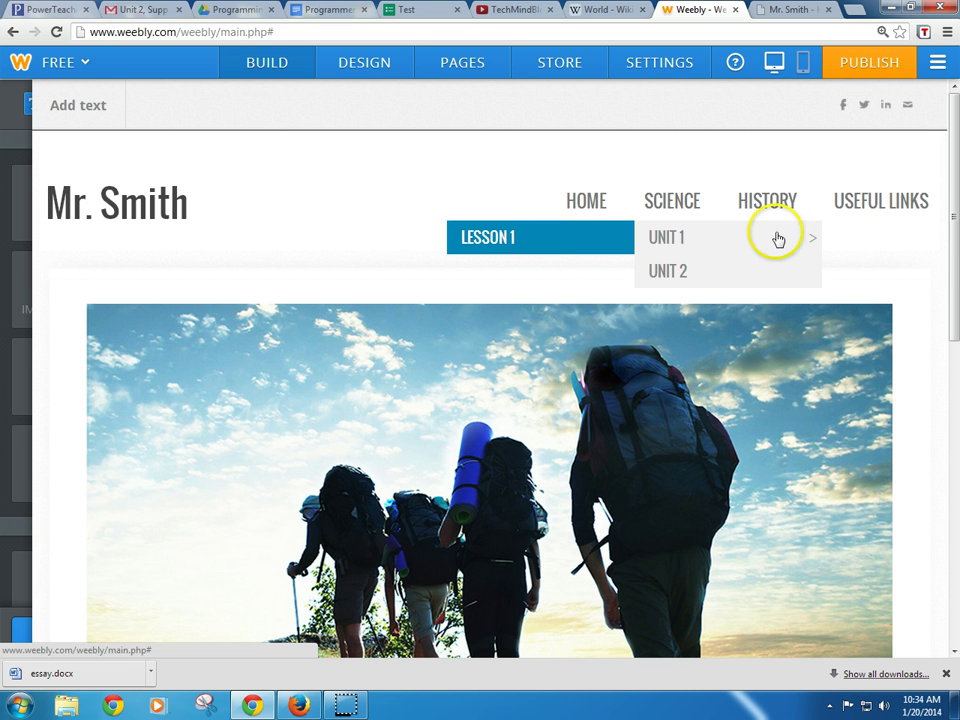
pyautogui.click(481, 184)
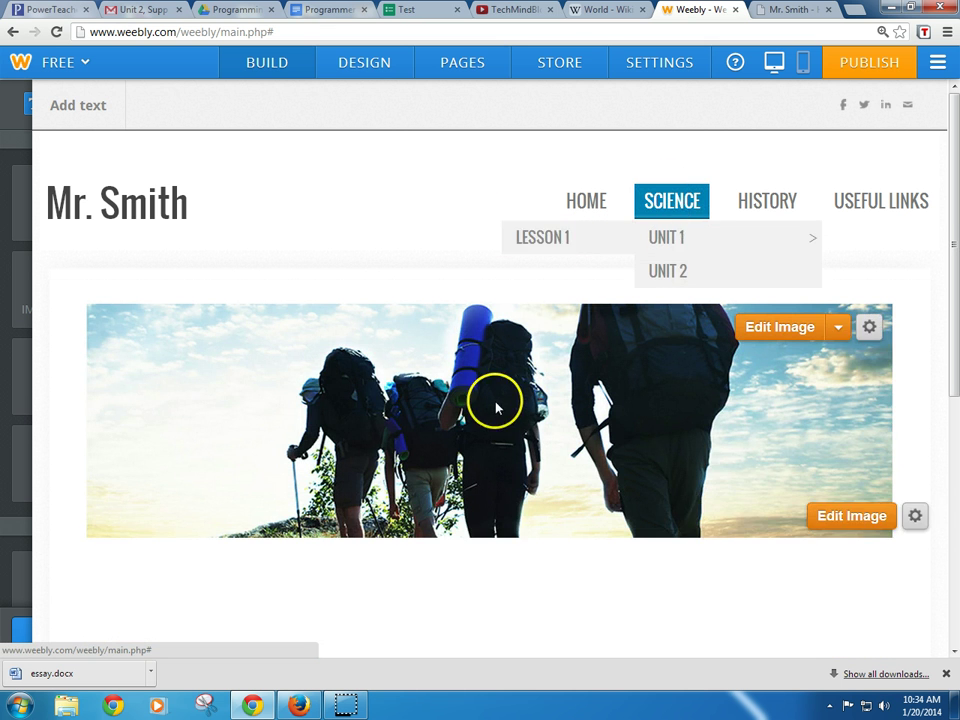
pyautogui.scroll(-3, 180, 381)
pyautogui.scroll(3, 530, 428)
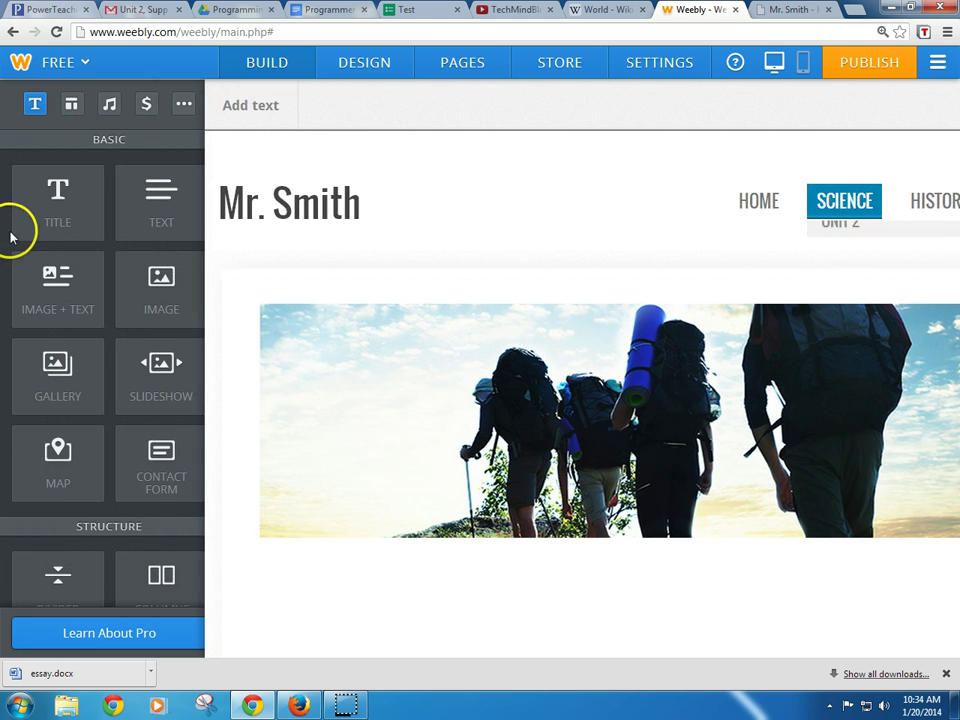
# Add a title block below the header image reading LESSON 1
pyautogui.scroll(-4, 429, 326)
pyautogui.moveTo(3, 253)
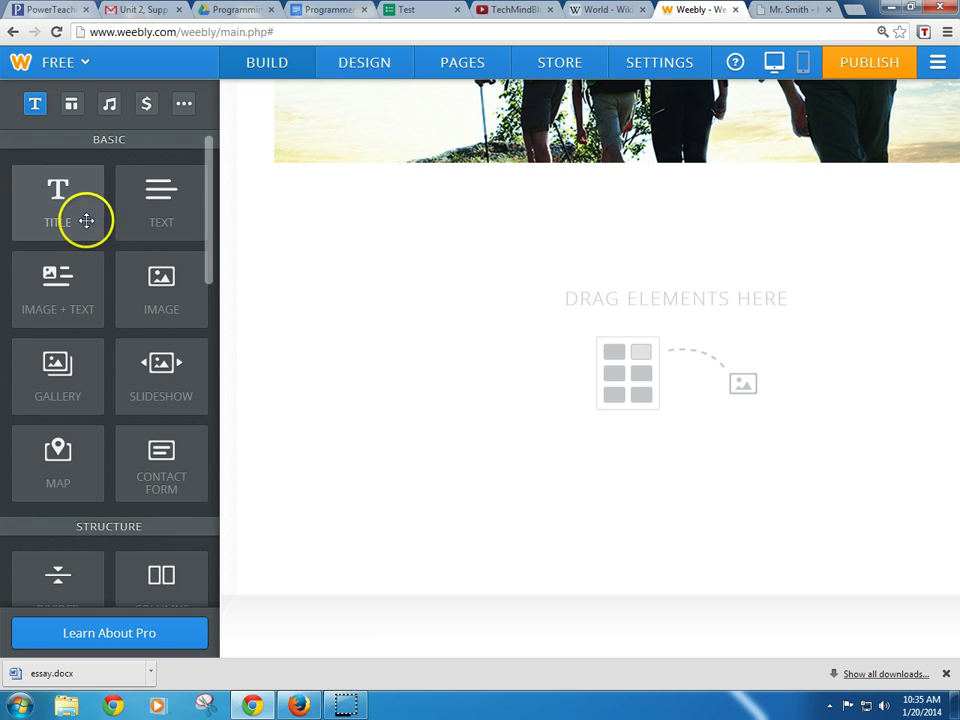
pyautogui.moveTo(86, 221); pyautogui.dragTo(350, 306)
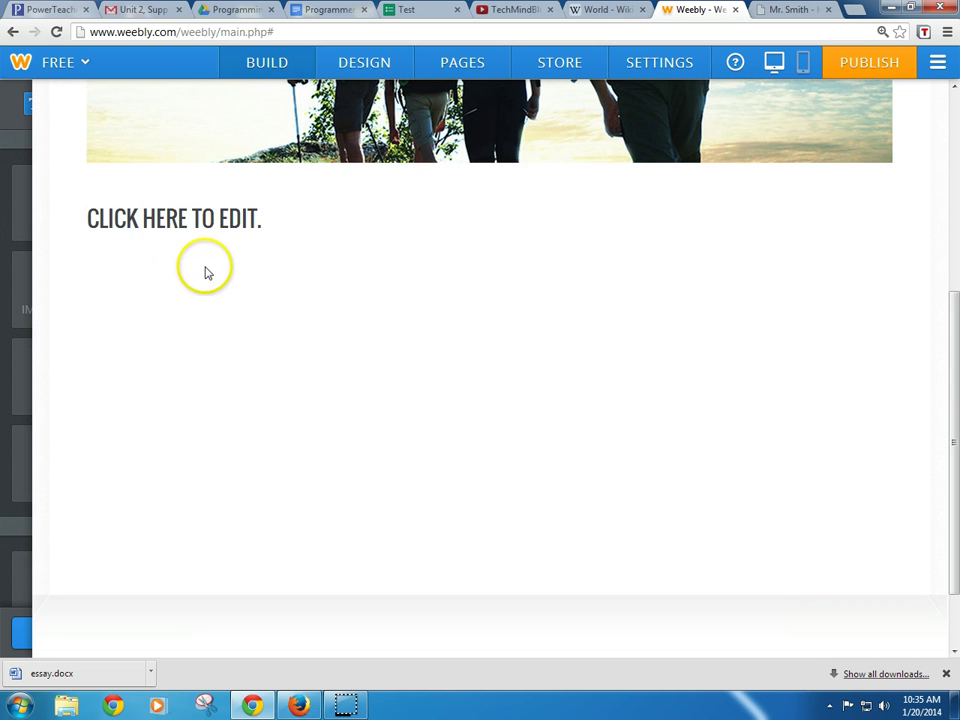
pyautogui.click(193, 212)
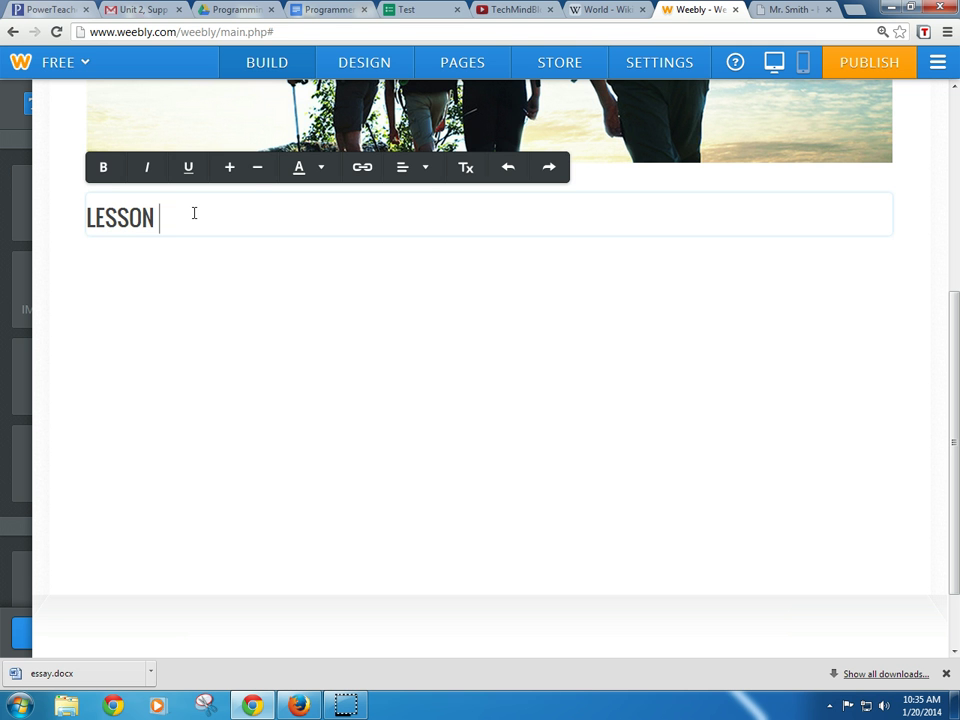
# Add a text block under the title starting 'Today we will' followed by placeholder text
pyautogui.moveTo(17, 311)
pyautogui.moveTo(135, 229); pyautogui.dragTo(281, 335)
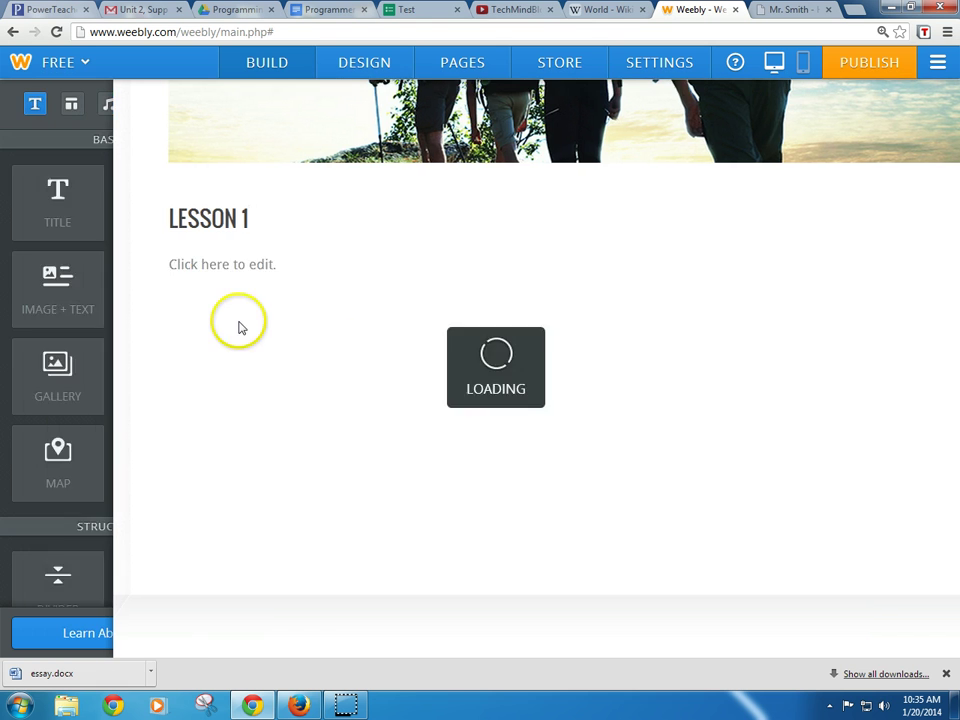
pyautogui.click(366, 278)
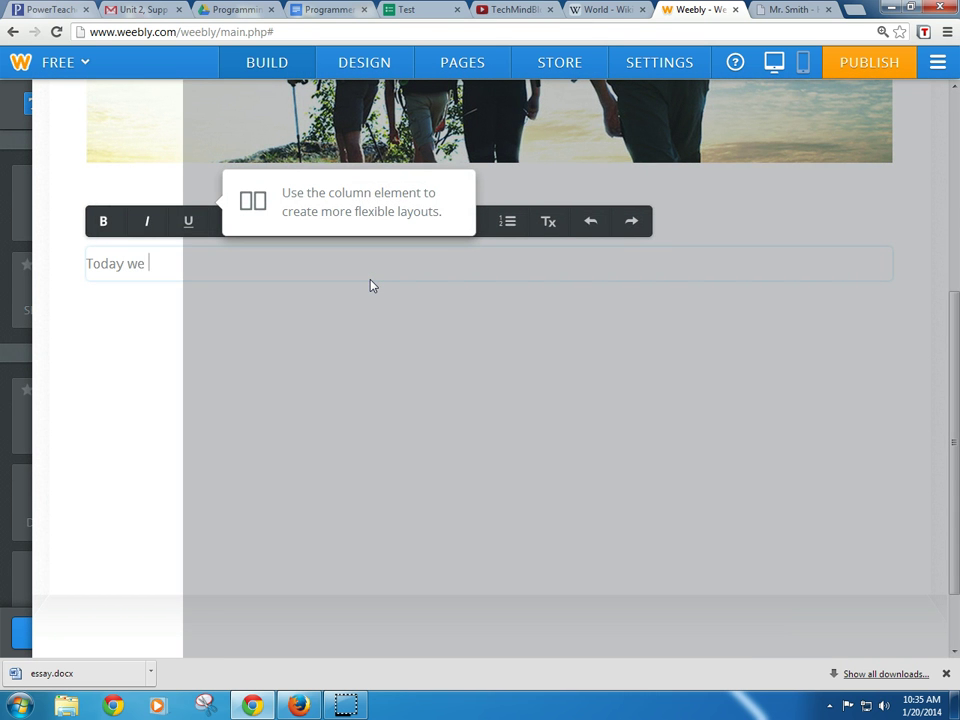
pyautogui.write('Today we will aflsjdhfjkasdhkljfhaklsdjhfasdf')
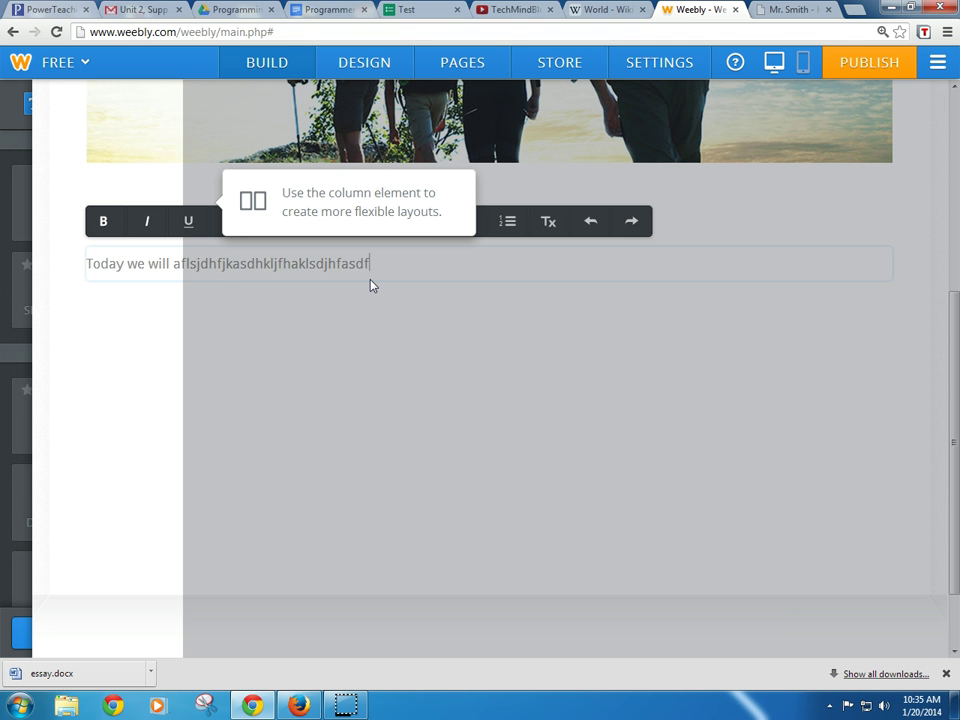
pyautogui.press('Return')
pyautogui.click(369, 380)
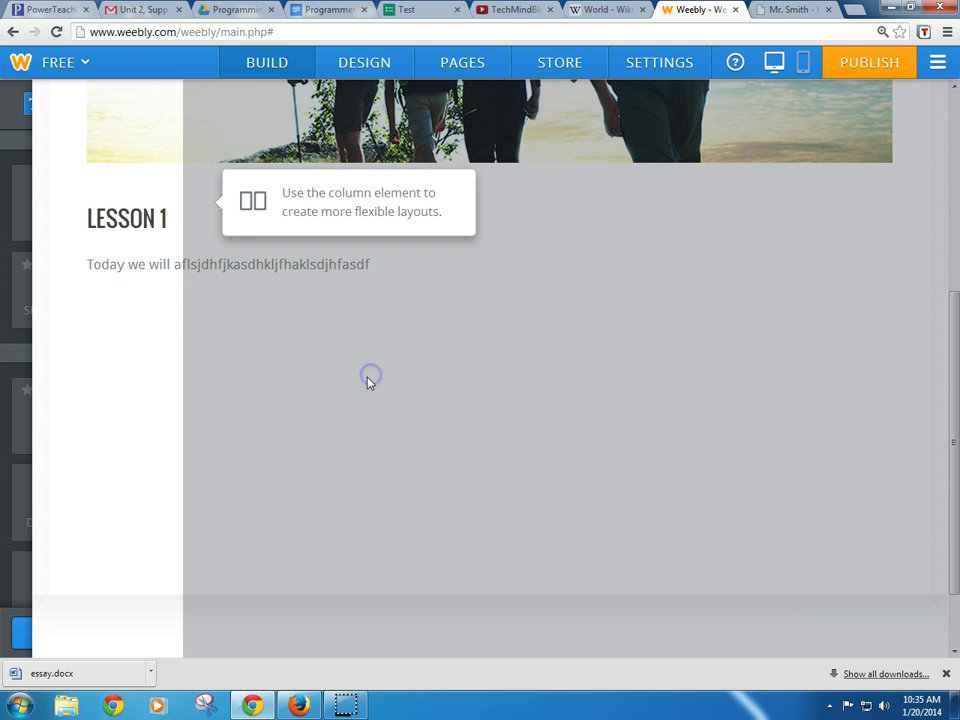
pyautogui.moveTo(12, 225)
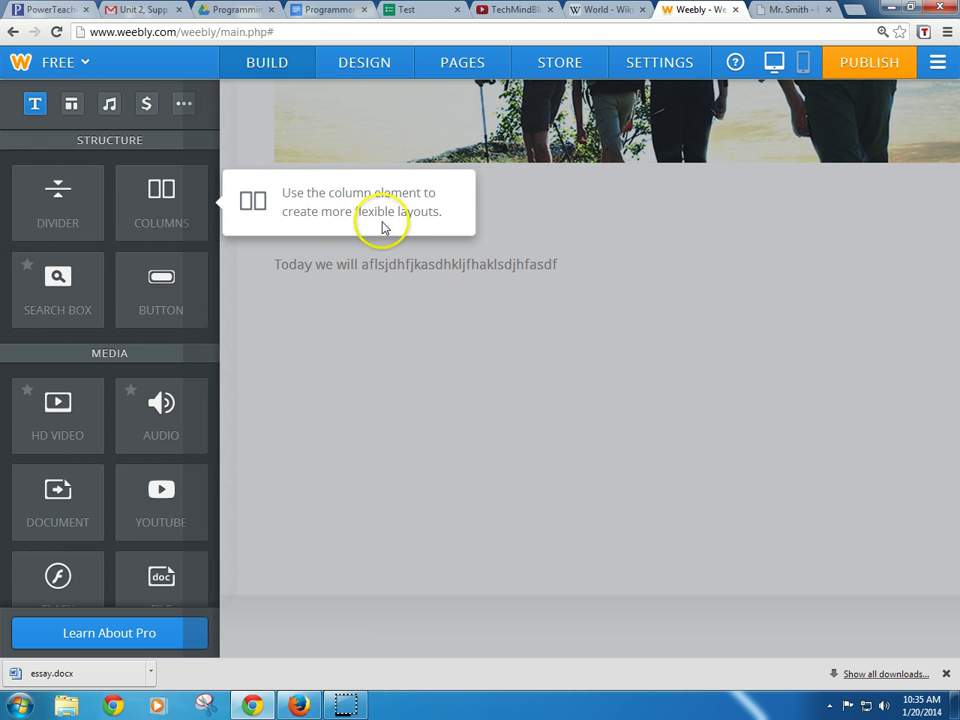
# Add a two-column section below the intro text with a text block in the left column
pyautogui.moveTo(158, 201); pyautogui.dragTo(239, 435)
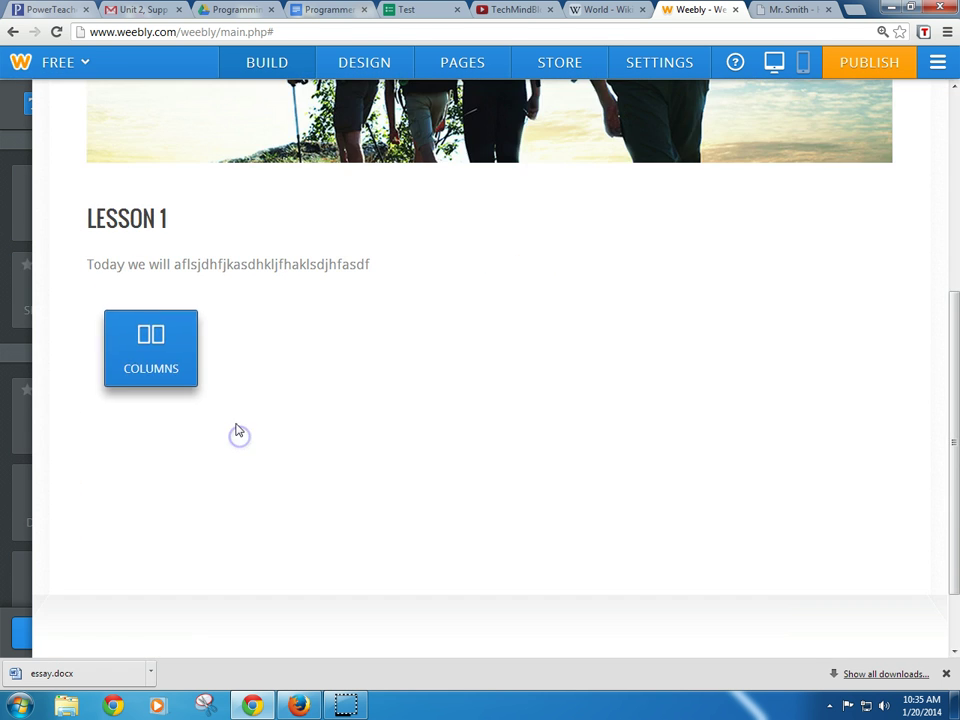
pyautogui.moveTo(11, 199)
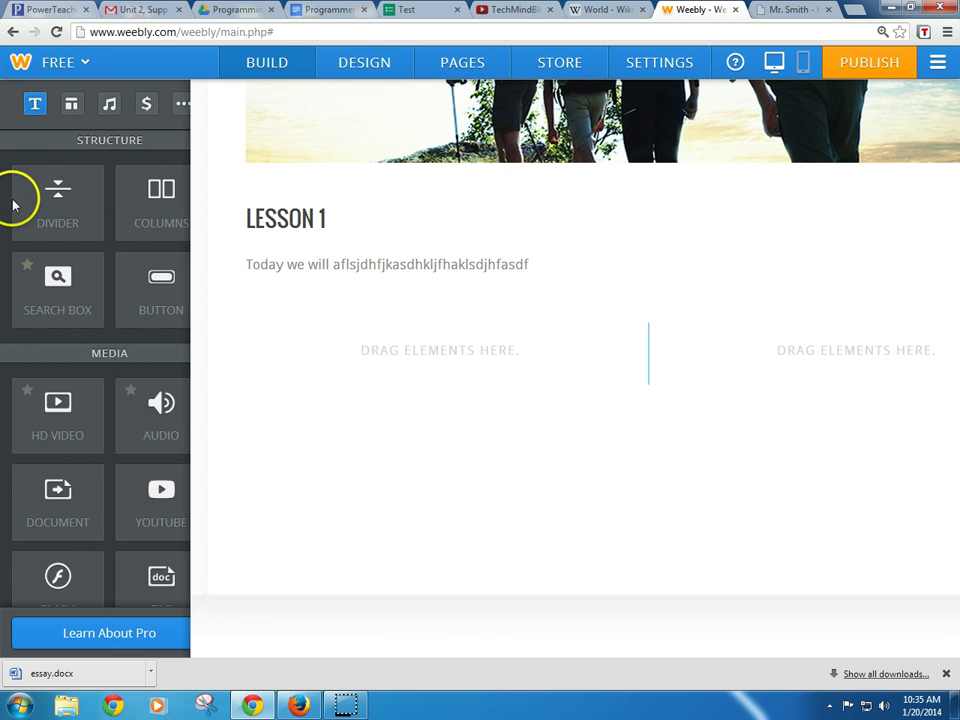
pyautogui.scroll(3, 82, 290)
pyautogui.scroll(2, 82, 290)
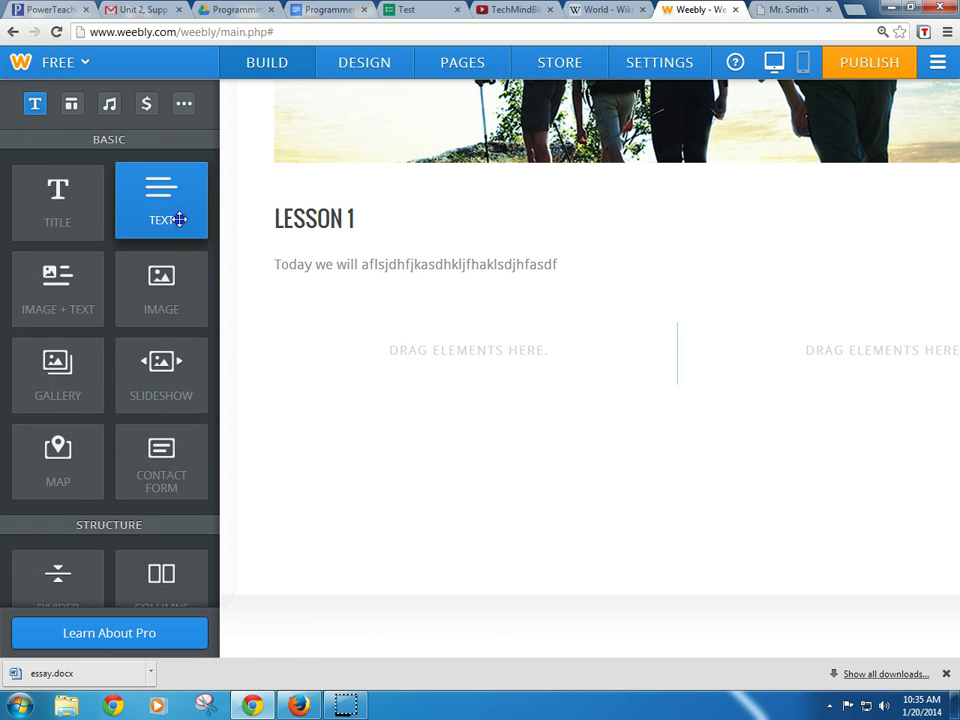
pyautogui.moveTo(180, 219); pyautogui.dragTo(314, 377)
# Place a title block in the right column, then delete it
pyautogui.moveTo(30, 229)
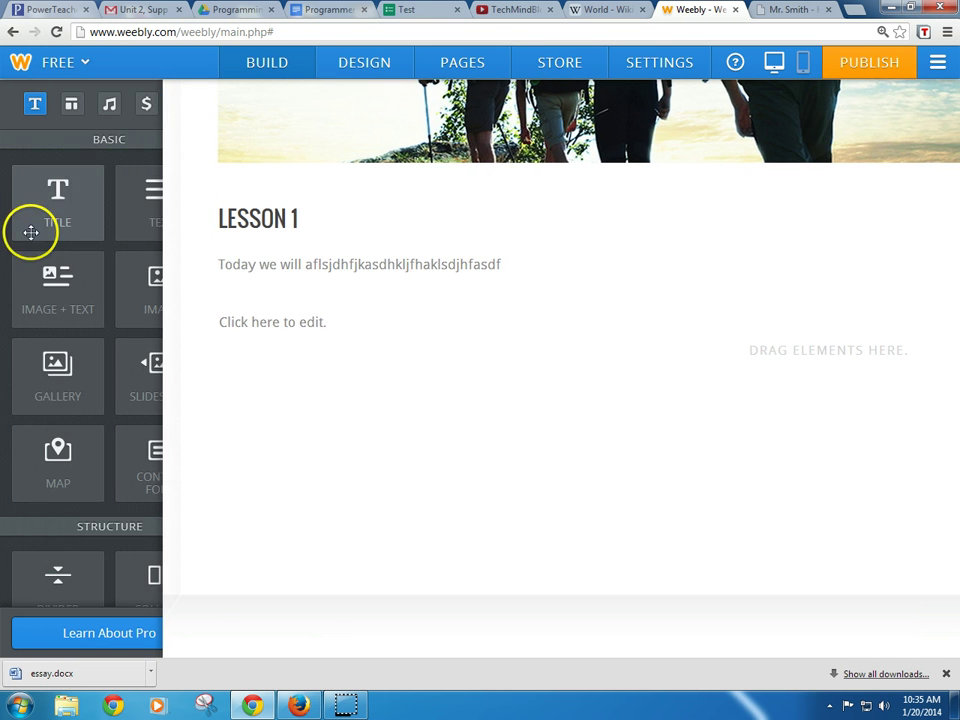
pyautogui.moveTo(116, 221); pyautogui.dragTo(591, 394)
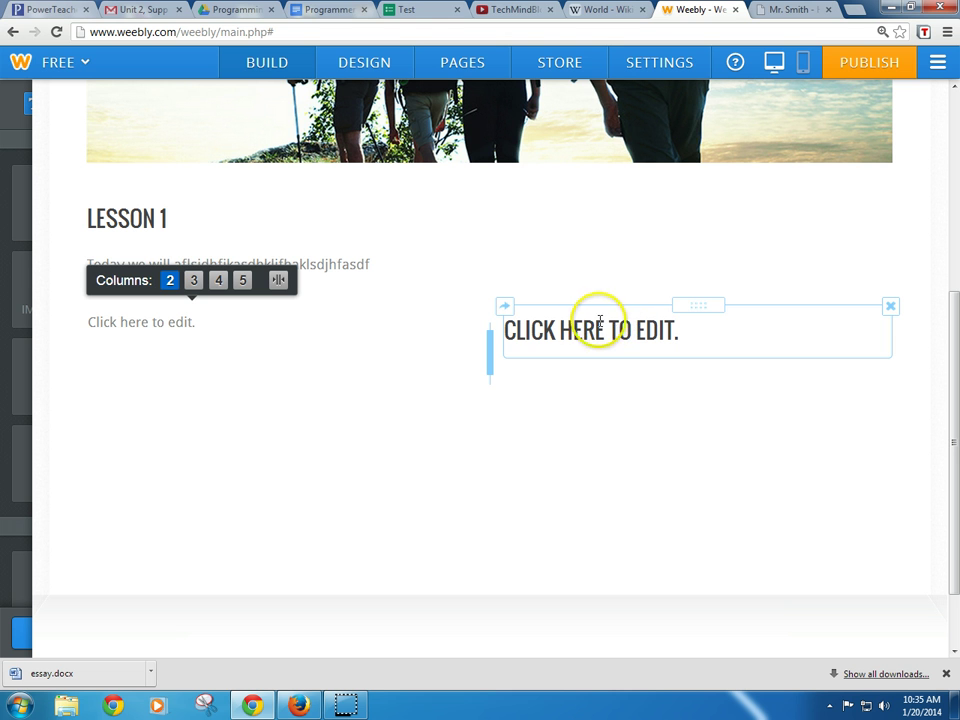
pyautogui.click(505, 310)
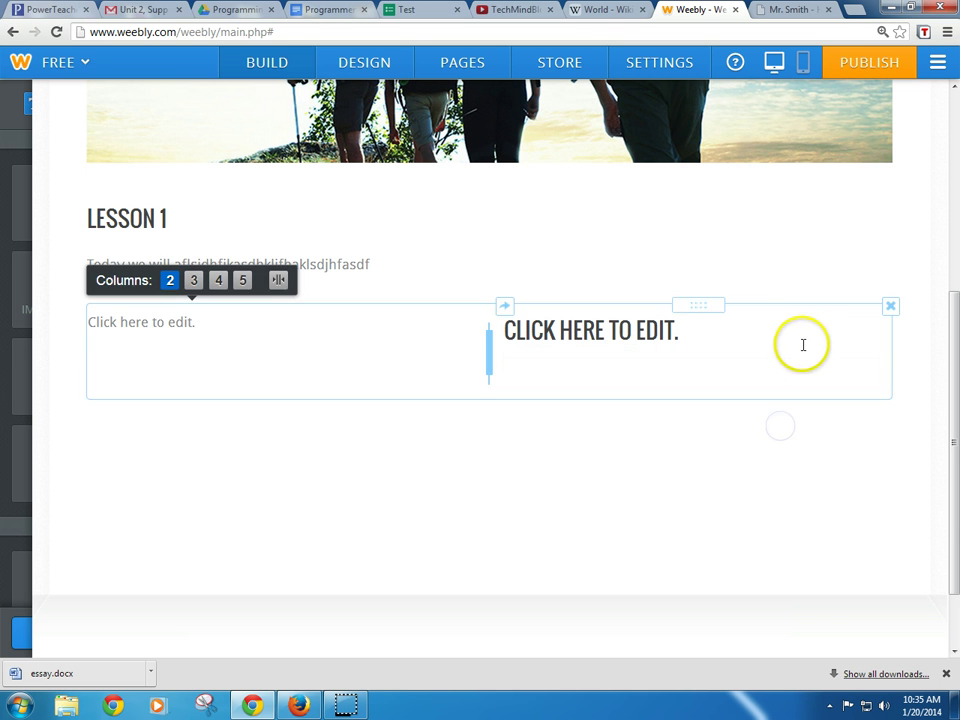
pyautogui.moveTo(710, 330)
pyautogui.mouseDown()
pyautogui.moveTo(688, 336)
pyautogui.moveTo(715, 350)
pyautogui.mouseUp()
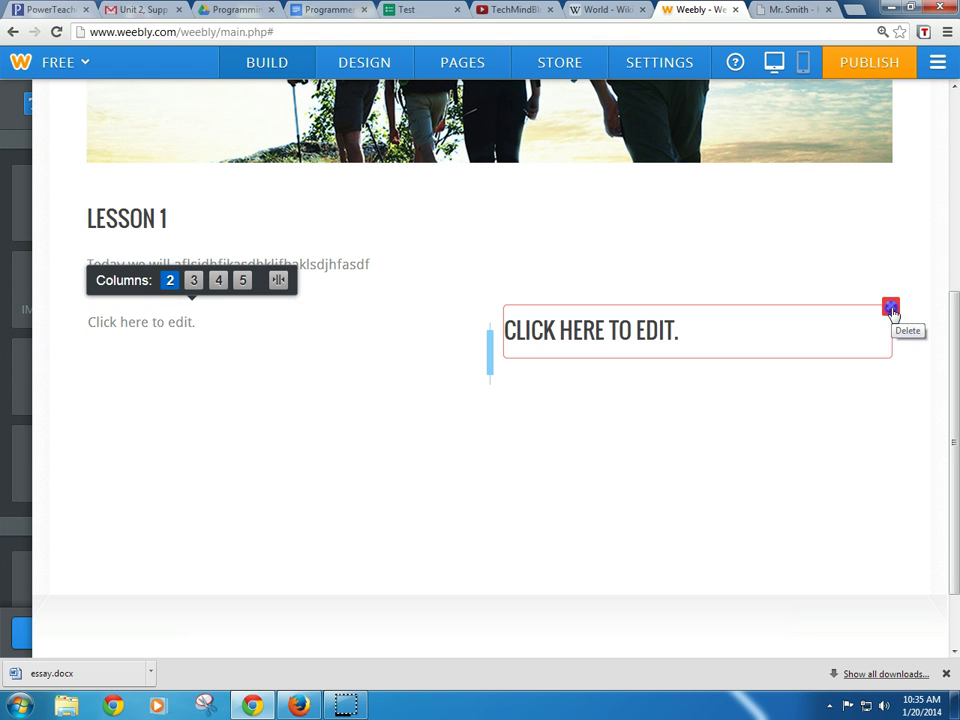
pyautogui.click(891, 310)
pyautogui.click(851, 251)
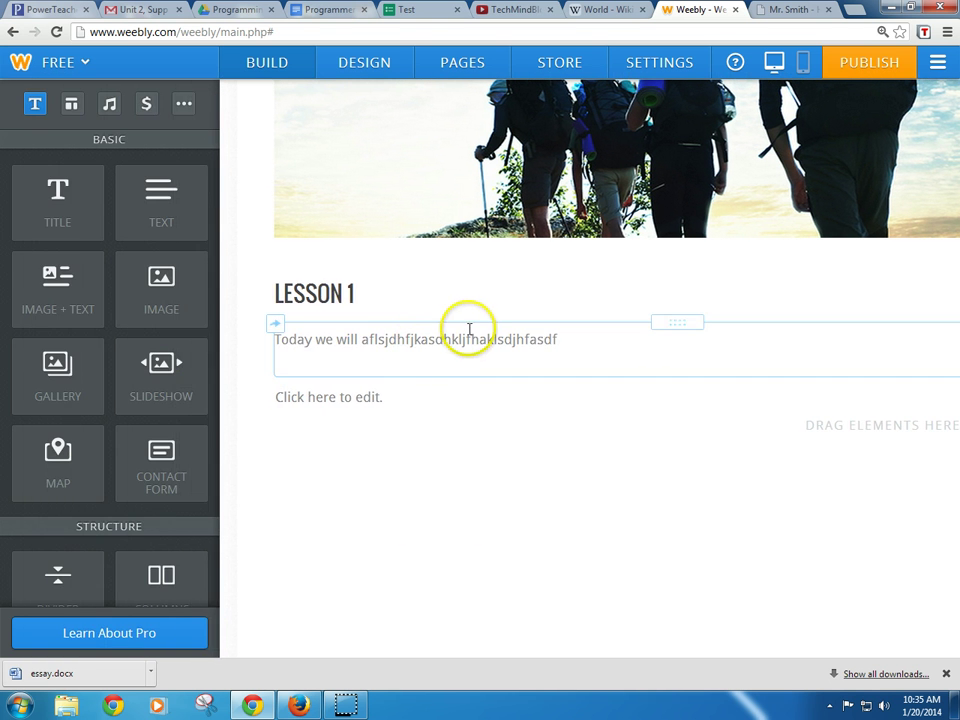
# Select the intro sentence and inspect its colour and alignment options without changing anything
pyautogui.click(462, 337)
pyautogui.moveTo(424, 339); pyautogui.dragTo(112, 340)
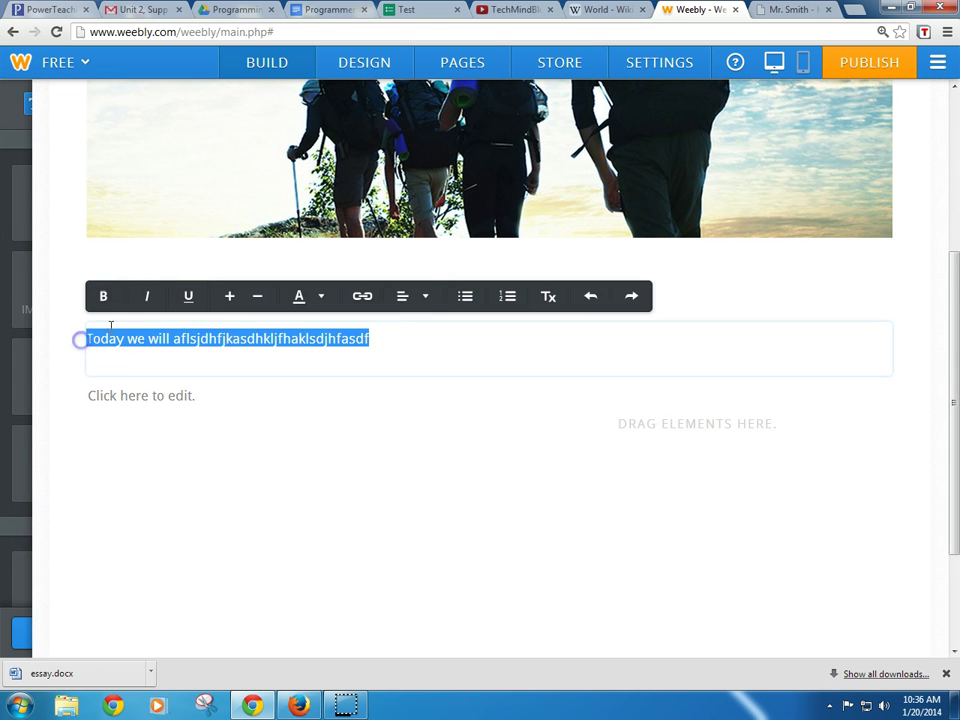
pyautogui.click(323, 298)
pyautogui.click(323, 298)
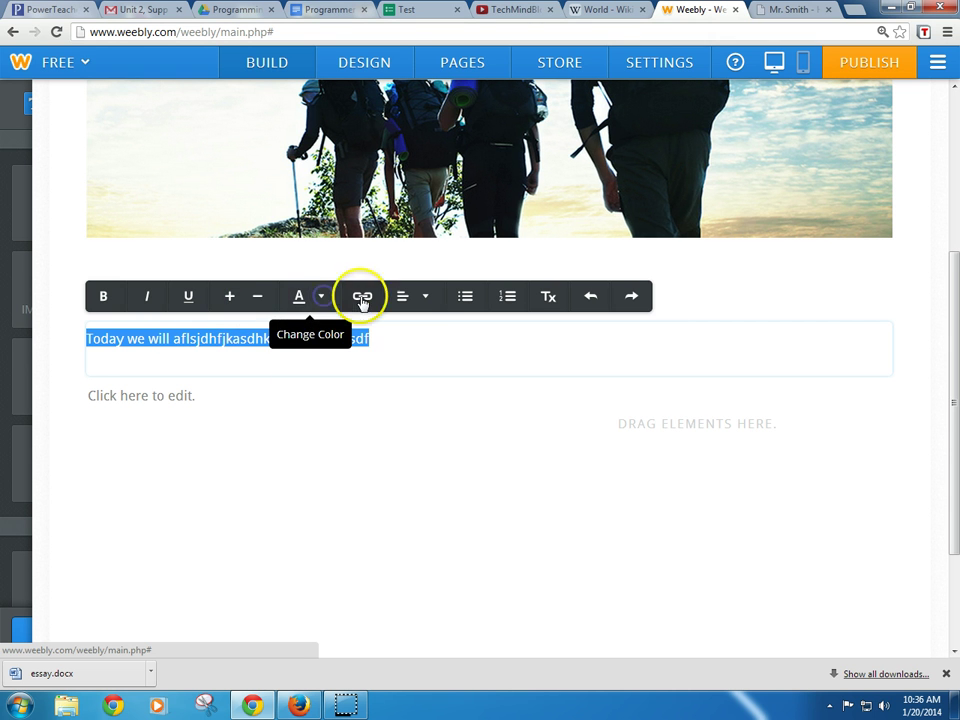
pyautogui.click(423, 297)
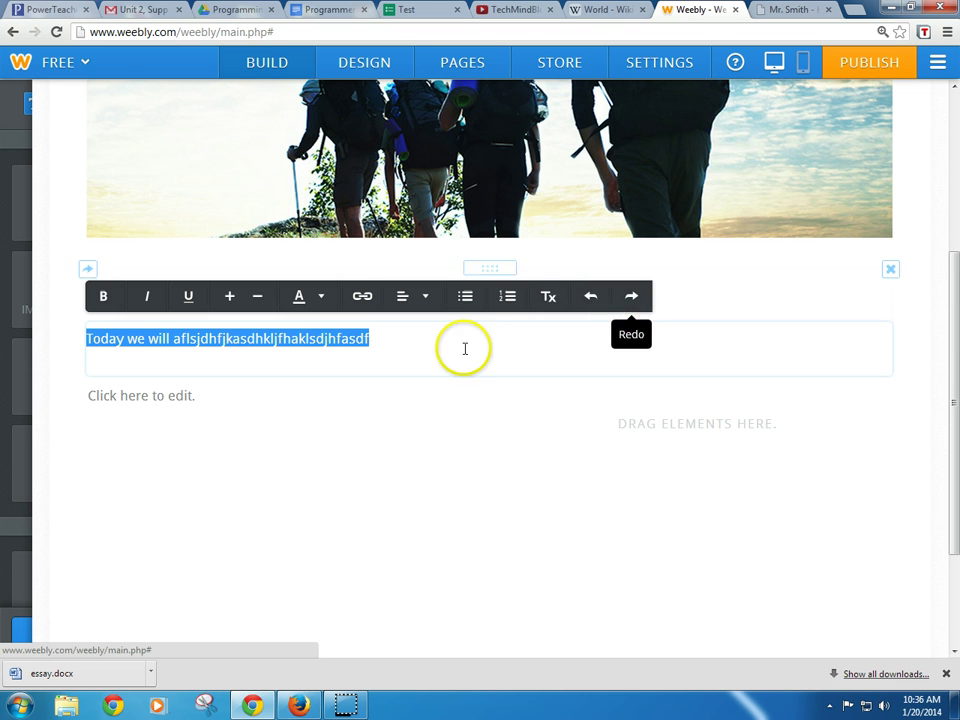
pyautogui.click(371, 354)
# Fill the left column with 'ftrtqwetwer' and add a 'DFASDFASDFASDF' title to the right column
pyautogui.scroll(2, 368, 507)
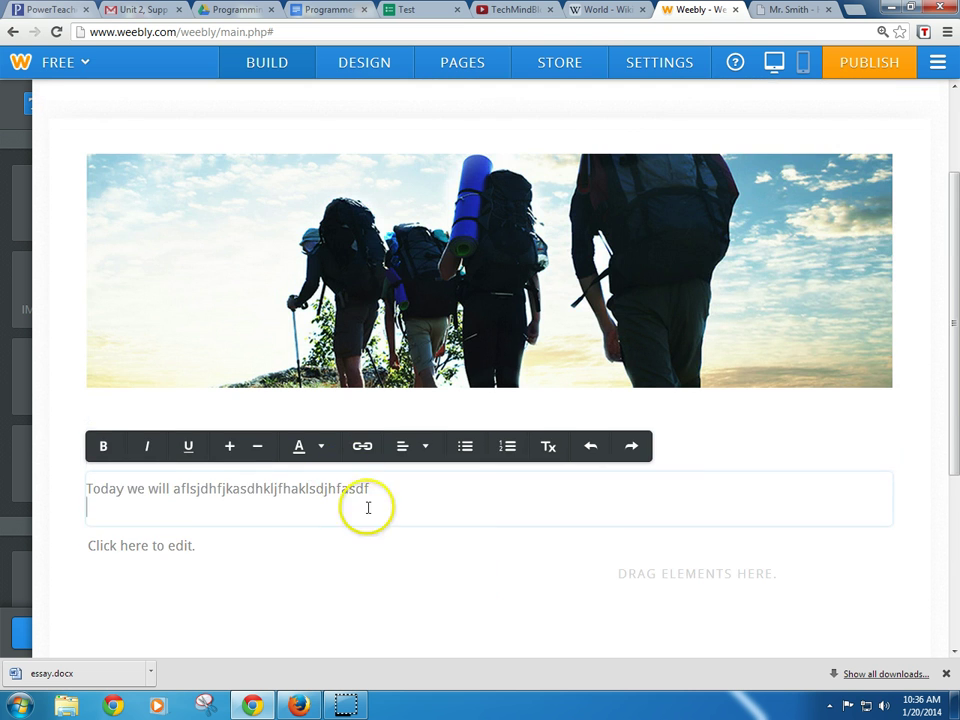
pyautogui.scroll(-1, 357, 537)
pyautogui.click(326, 465)
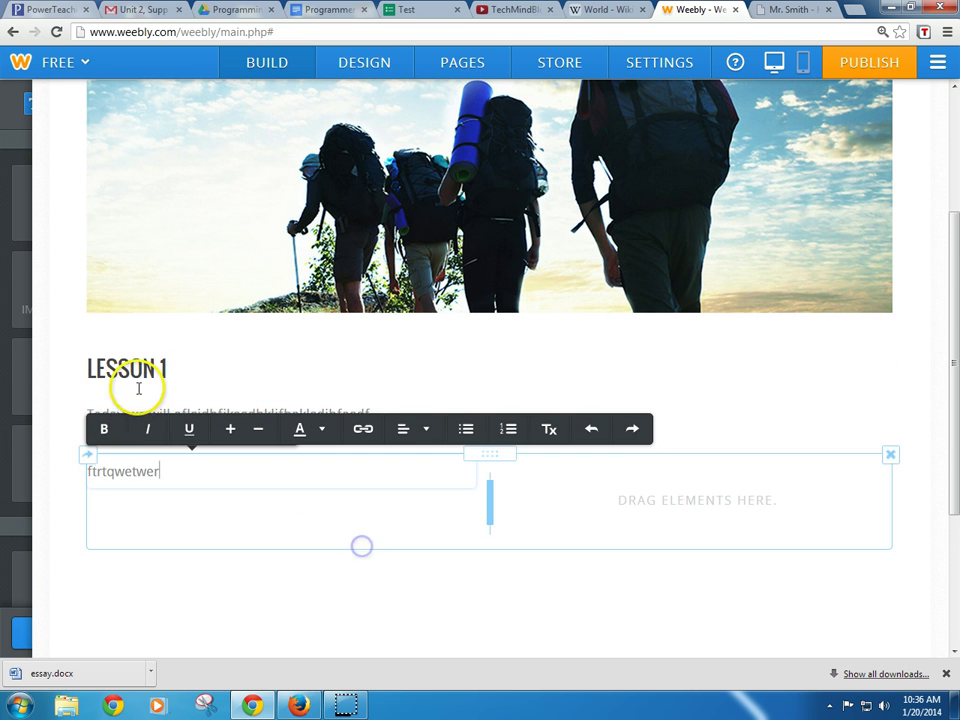
pyautogui.moveTo(6, 221)
pyautogui.moveTo(60, 208); pyautogui.dragTo(639, 497)
pyautogui.click(623, 472)
pyautogui.write('DFASDFASDFASDF')
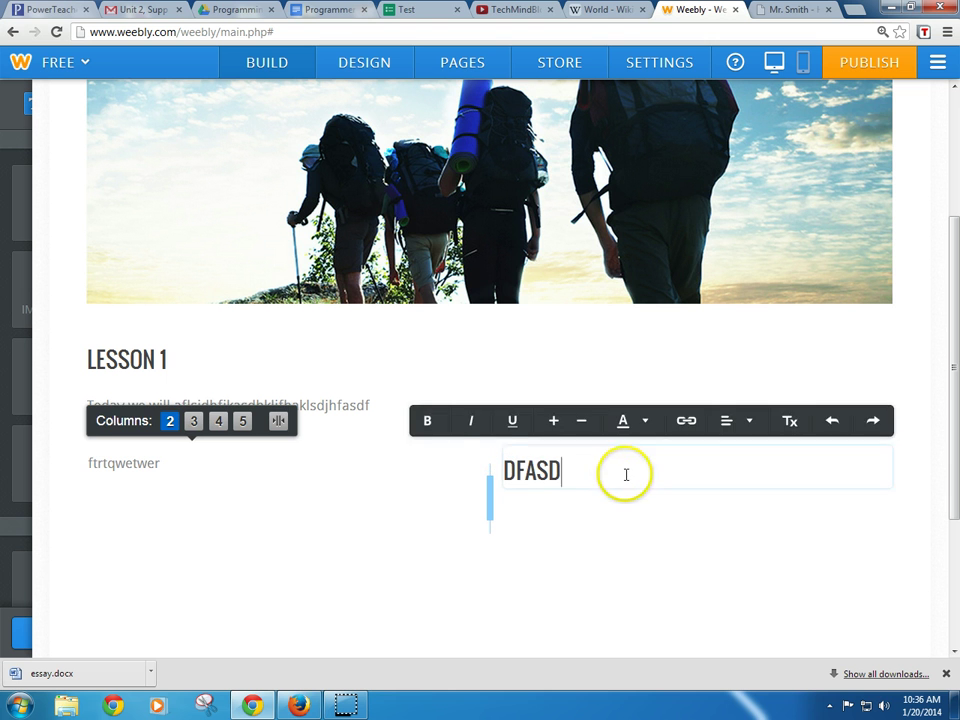
pyautogui.click(402, 612)
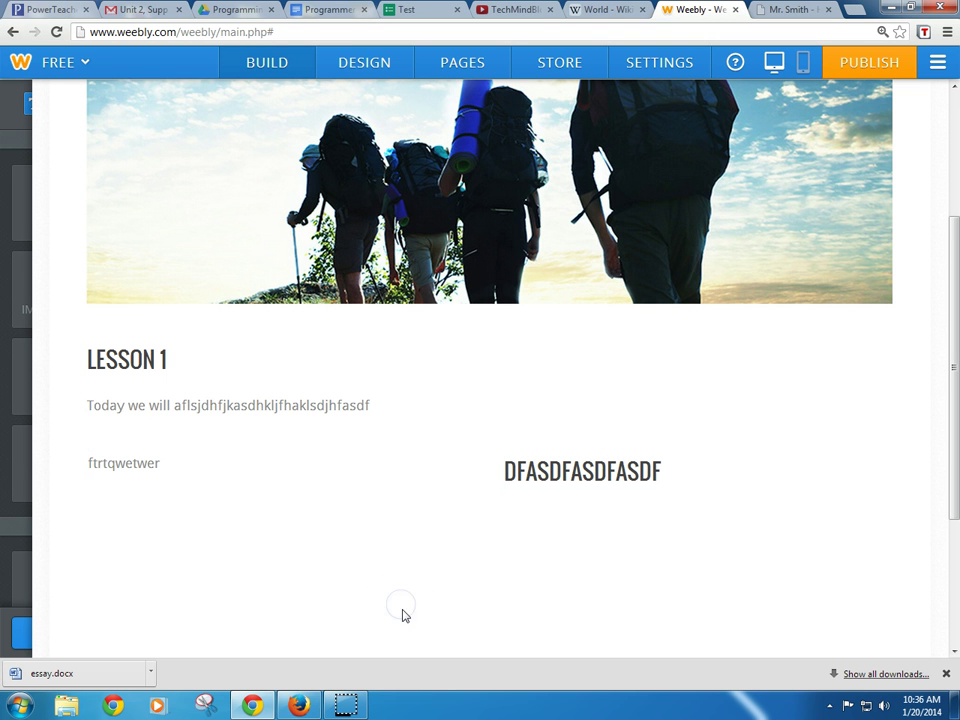
pyautogui.moveTo(475, 515)
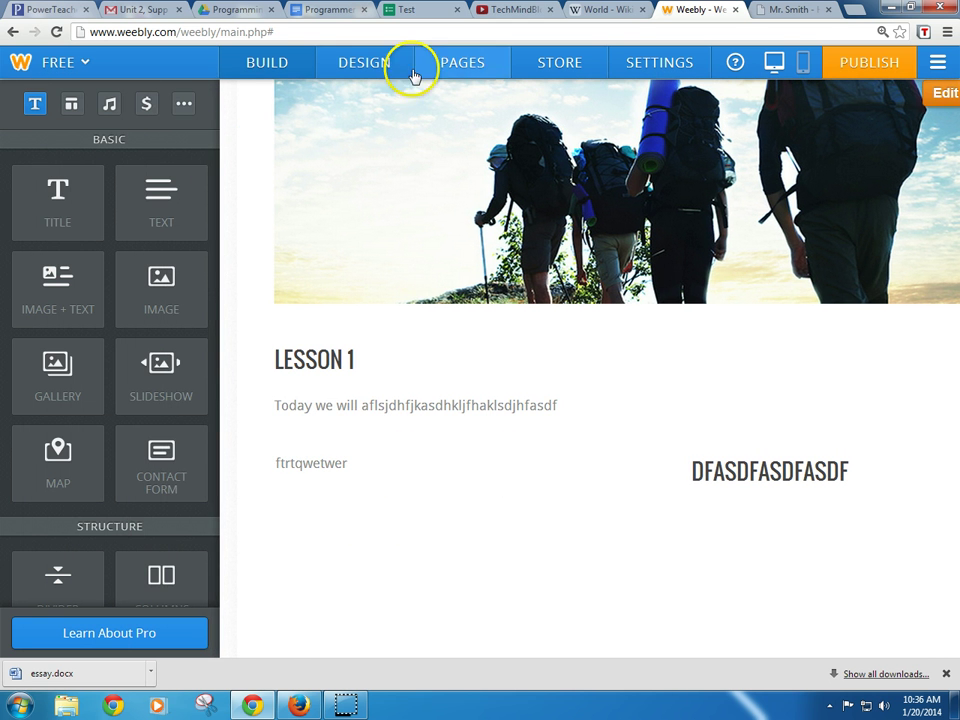
# Change the site colour scheme from blue to the orange swatch in Design Options
pyautogui.click(372, 63)
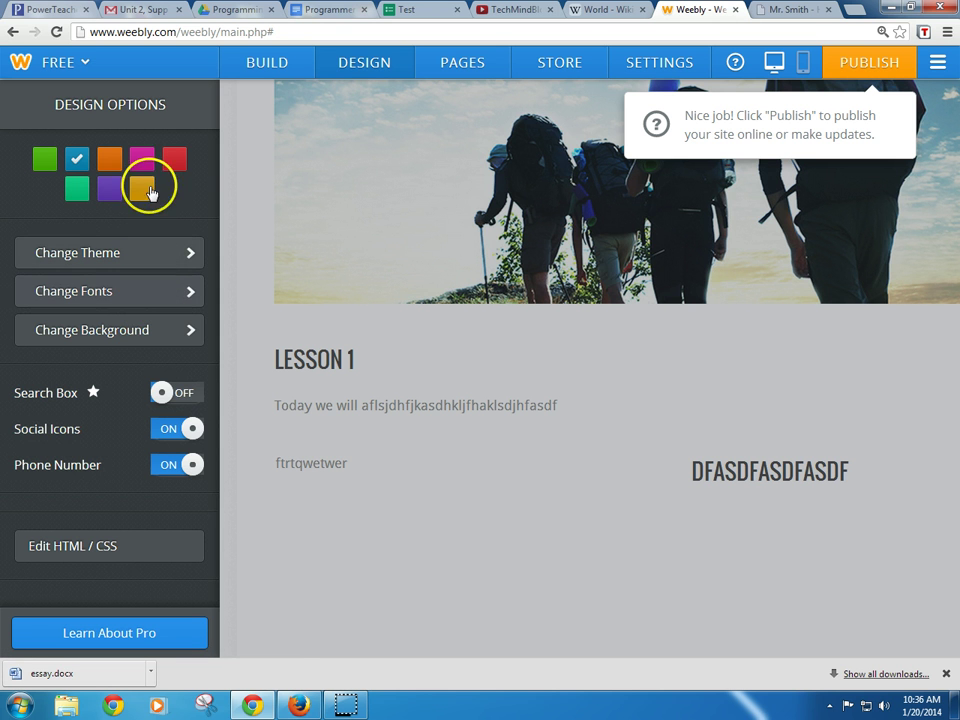
pyautogui.click(121, 182)
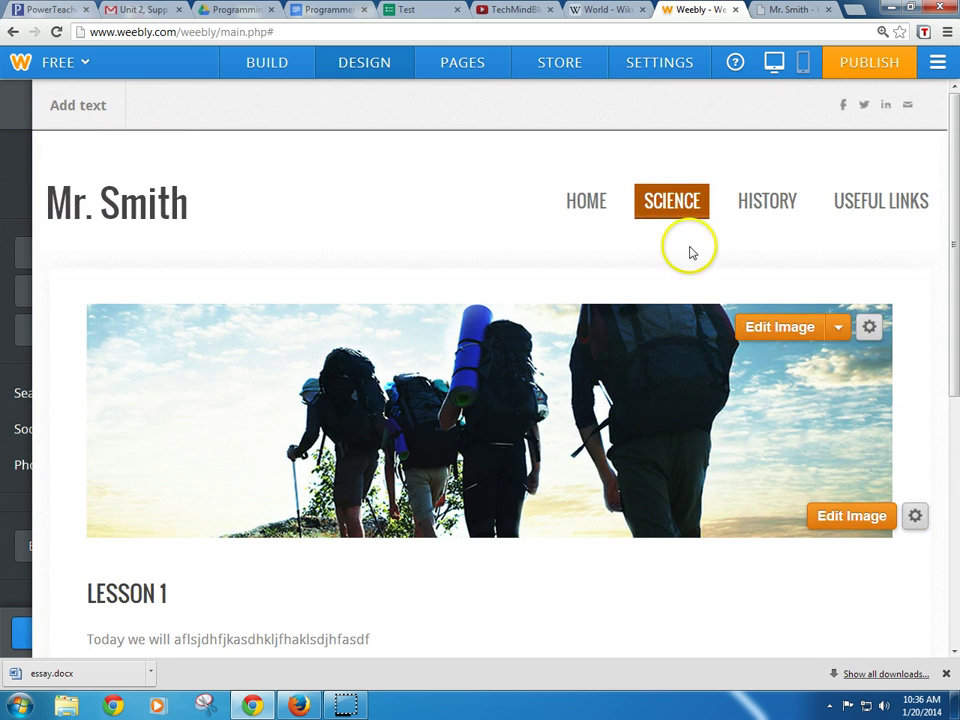
pyautogui.scroll(-2, 651, 258)
pyautogui.scroll(2, 651, 240)
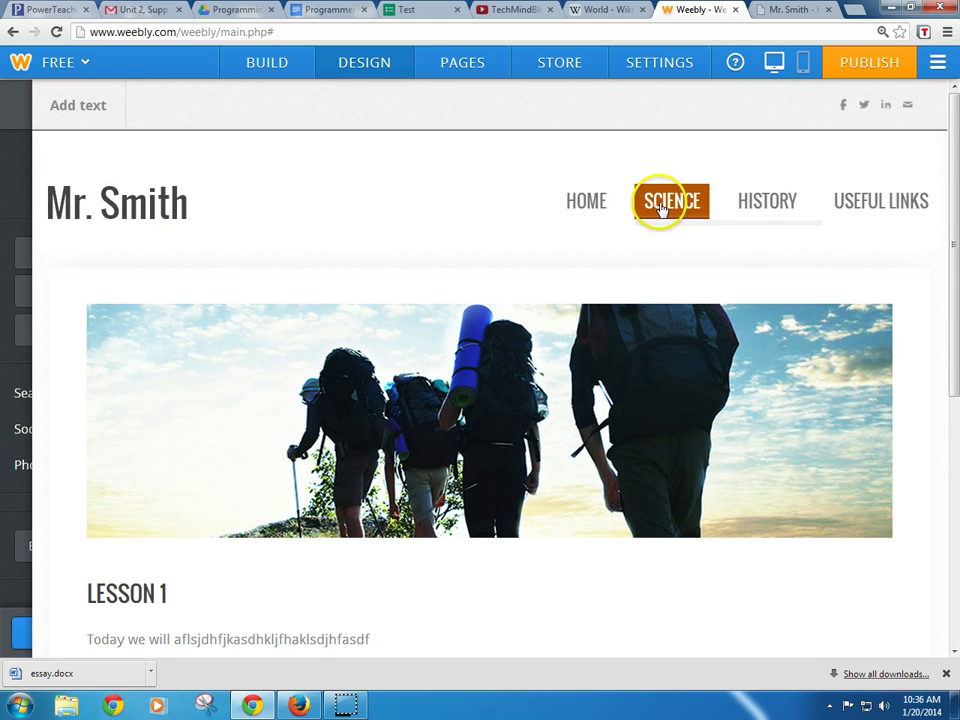
pyautogui.moveTo(668, 206)
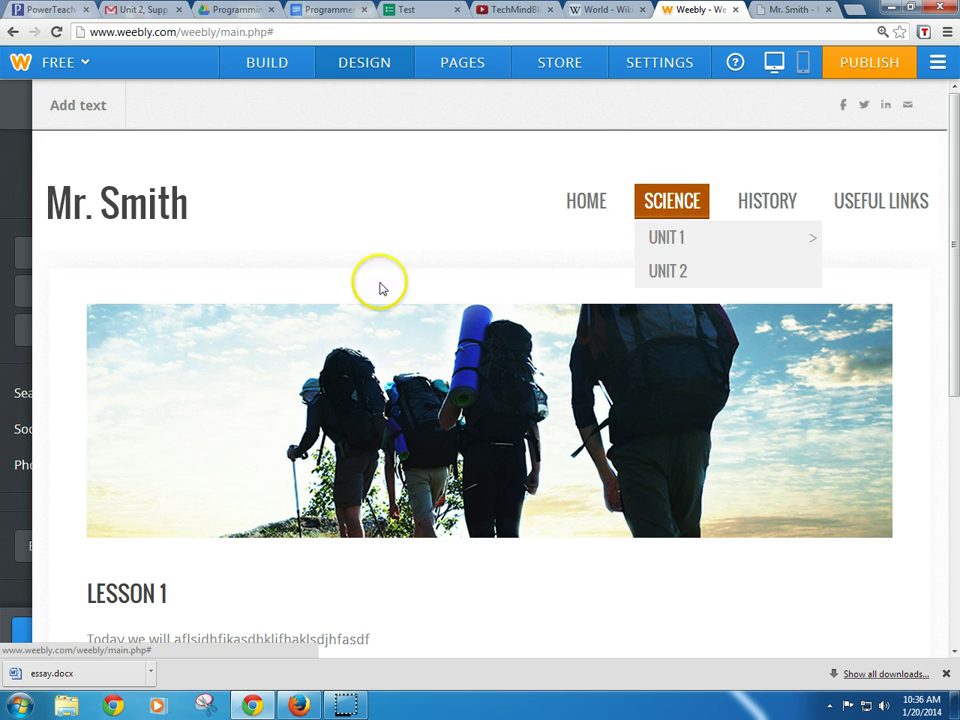
pyautogui.scroll(-3, 216, 317)
pyautogui.moveTo(13, 275)
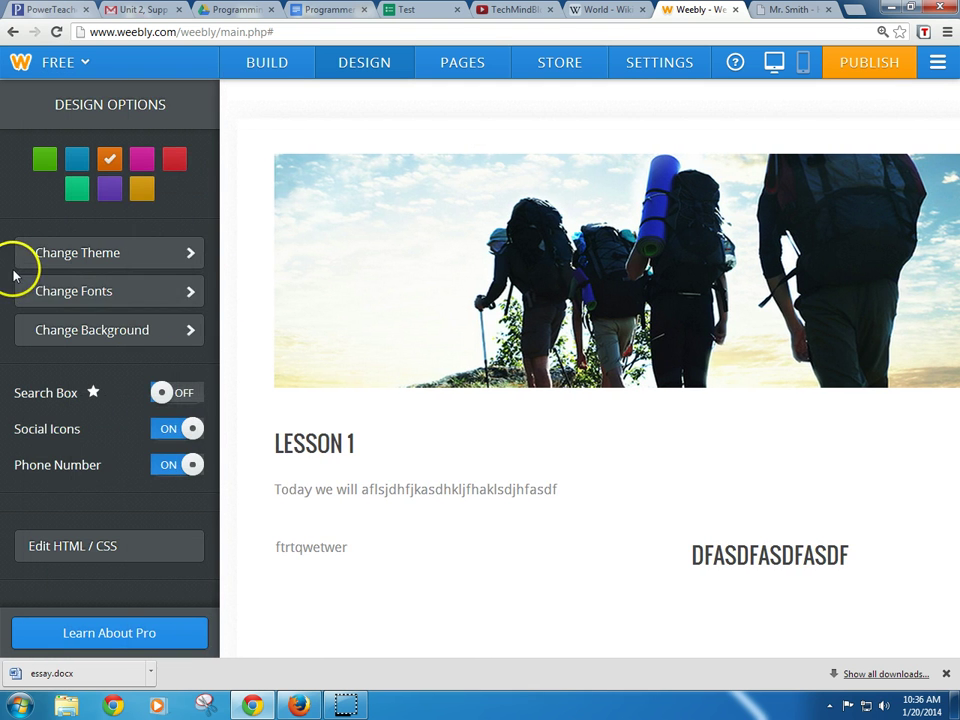
# Reduce the paragraph title font size down to 18 in the font settings
pyautogui.click(62, 298)
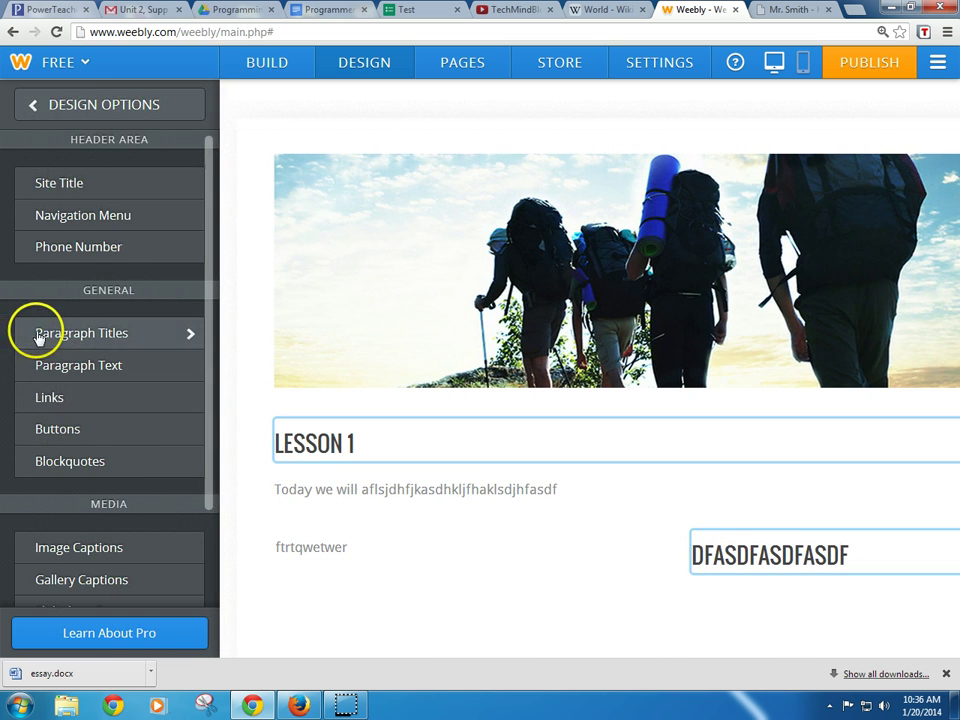
pyautogui.click(37, 337)
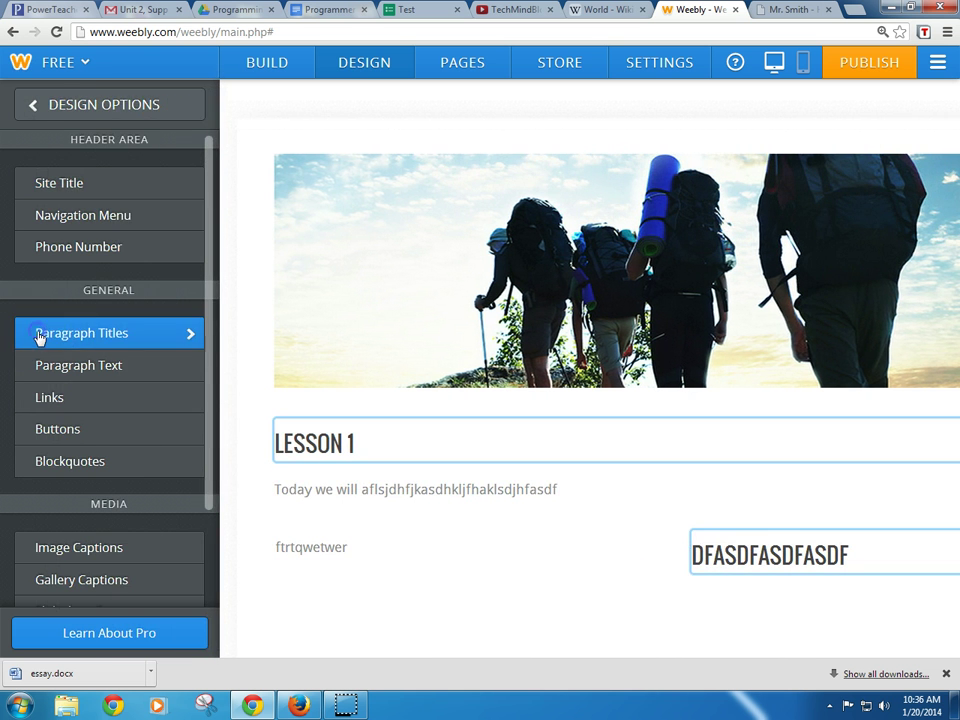
pyautogui.click(124, 234)
pyautogui.click(124, 234)
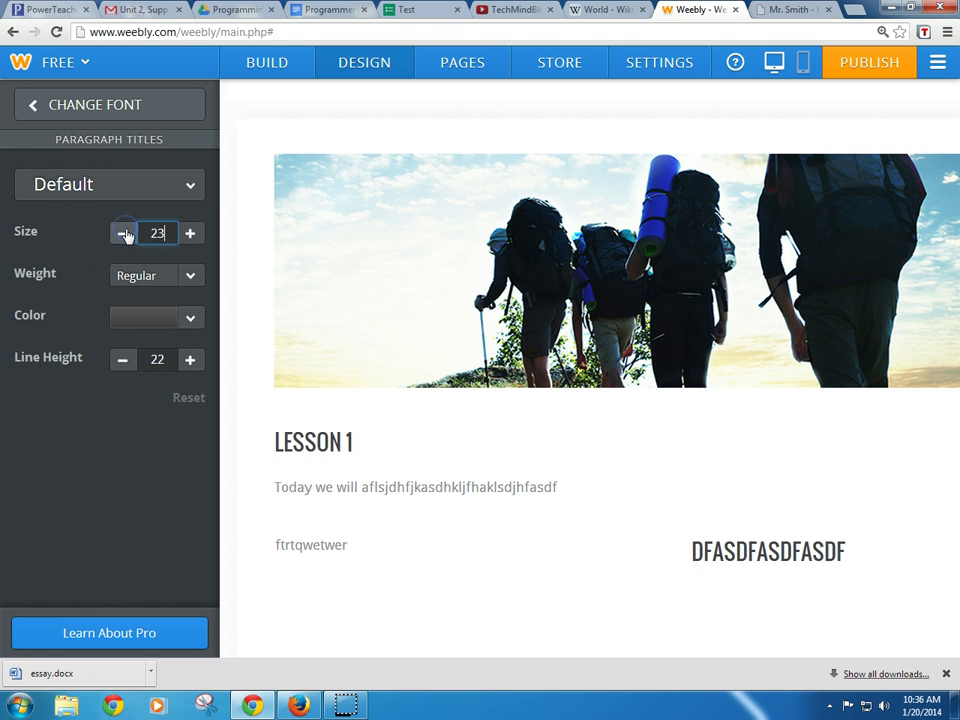
pyautogui.click(124, 236)
pyautogui.click(124, 236)
pyautogui.click(124, 236)
pyautogui.click(124, 236)
pyautogui.click(124, 236)
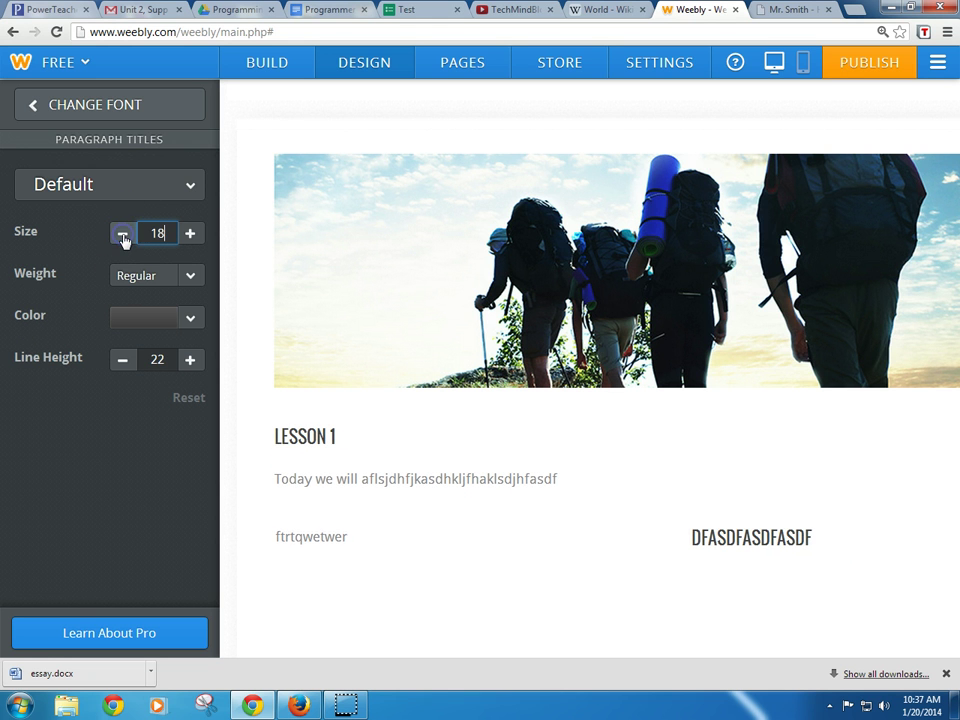
pyautogui.click(189, 279)
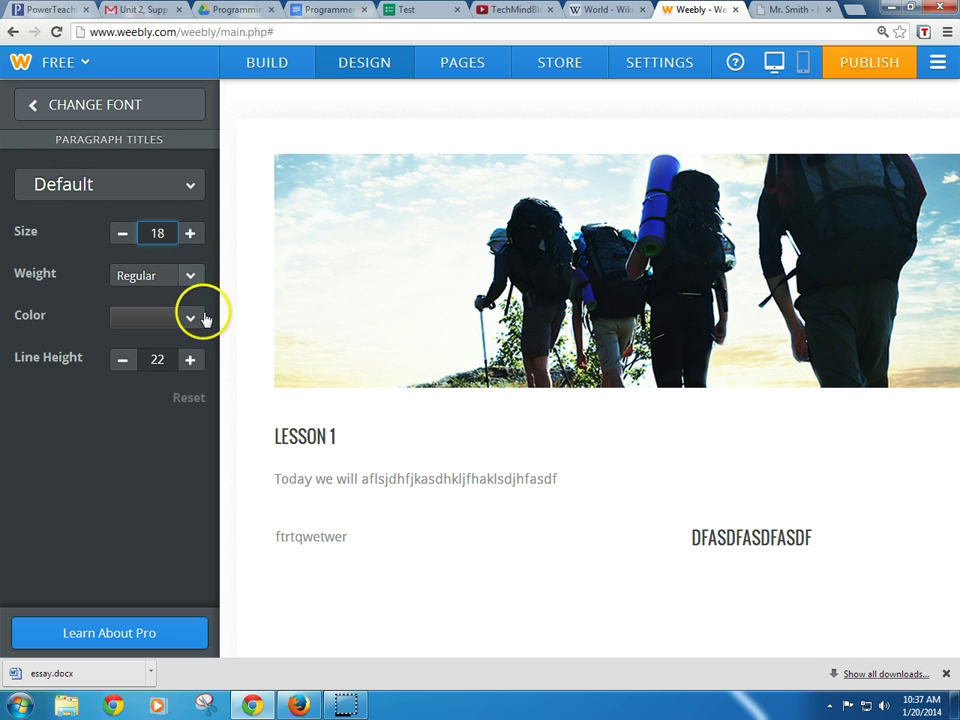
pyautogui.click(195, 317)
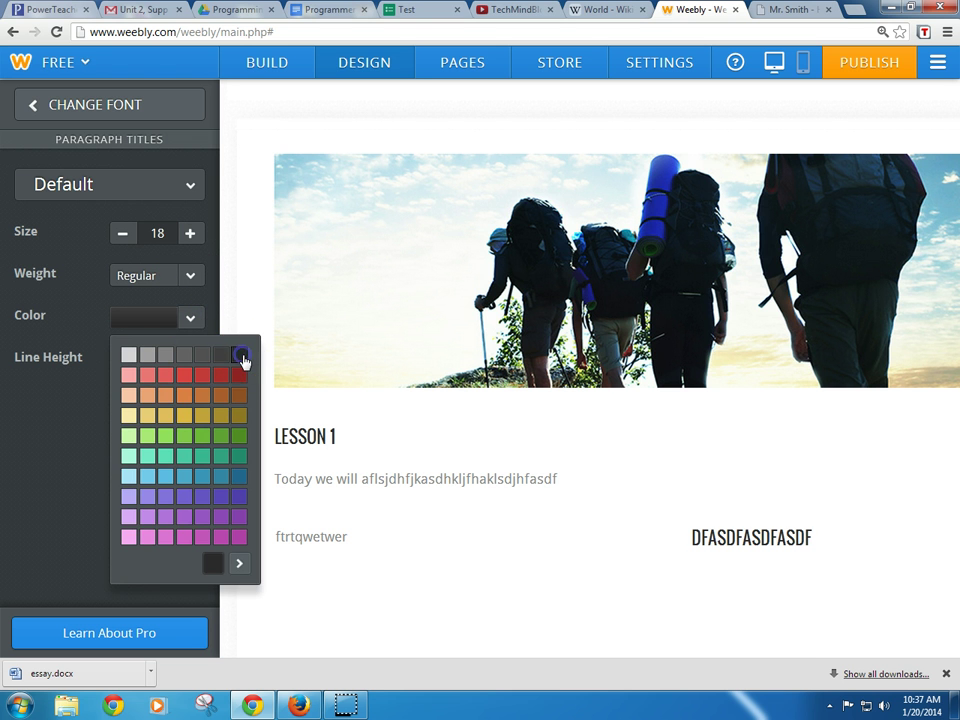
pyautogui.click(60, 310)
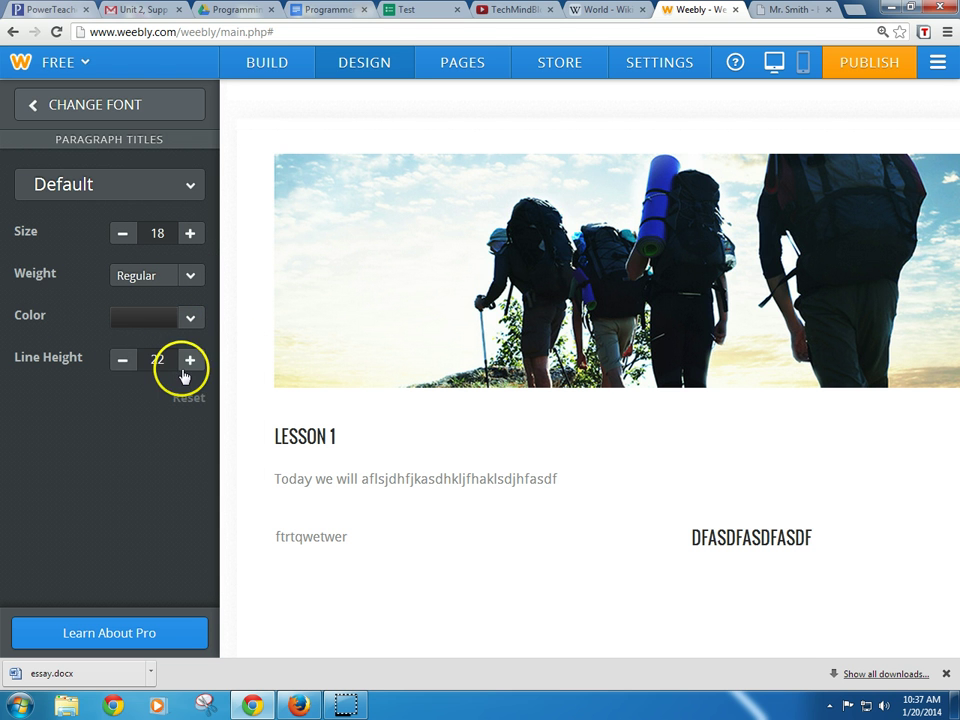
pyautogui.click(58, 112)
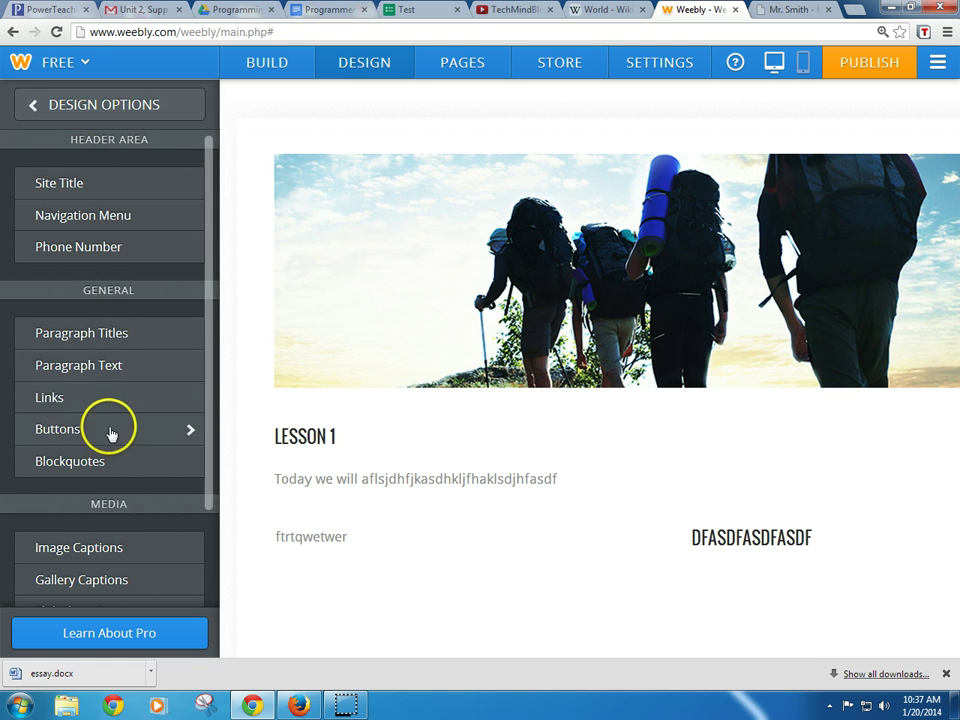
# Set paragraph text to size 18, line height 18, and the Amaranth font
pyautogui.click(105, 365)
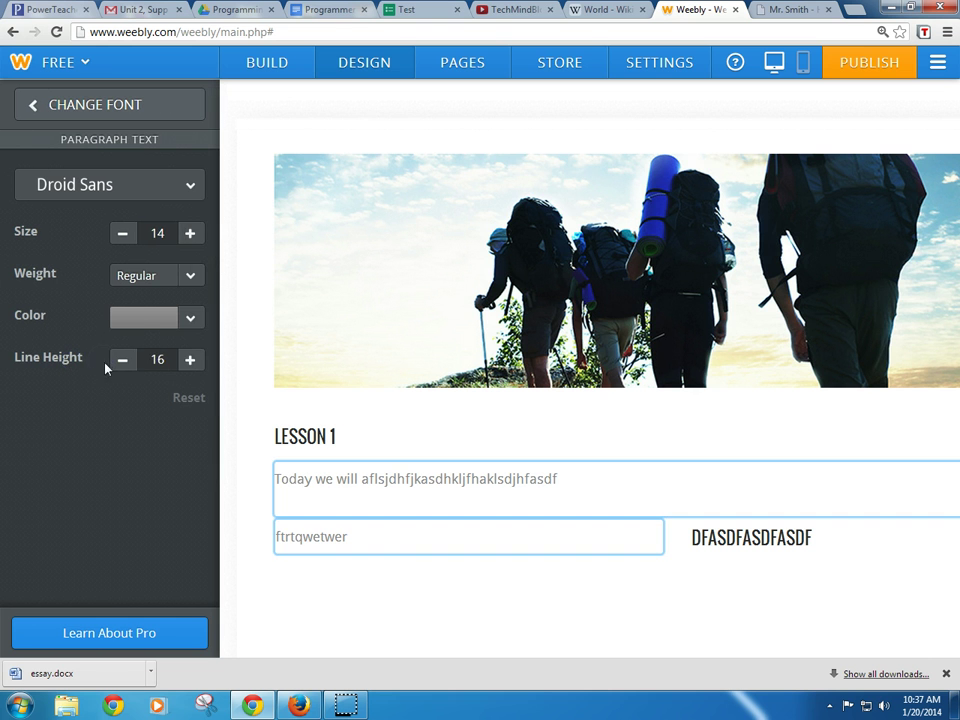
pyautogui.click(192, 237)
pyautogui.click(191, 238)
pyautogui.click(191, 238)
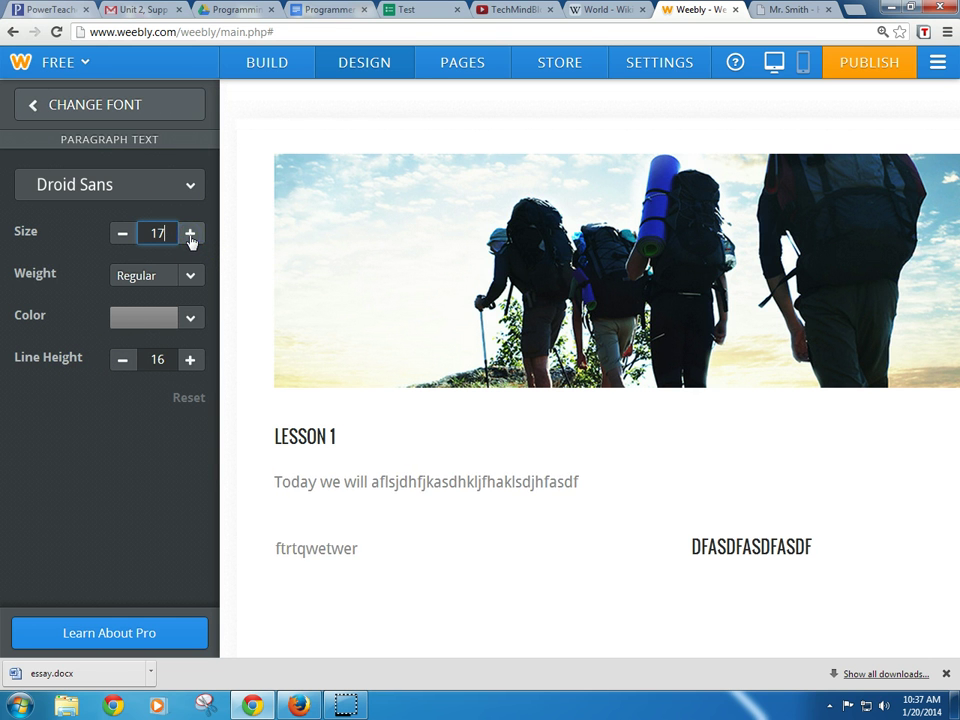
pyautogui.click(191, 238)
pyautogui.click(191, 364)
pyautogui.click(191, 364)
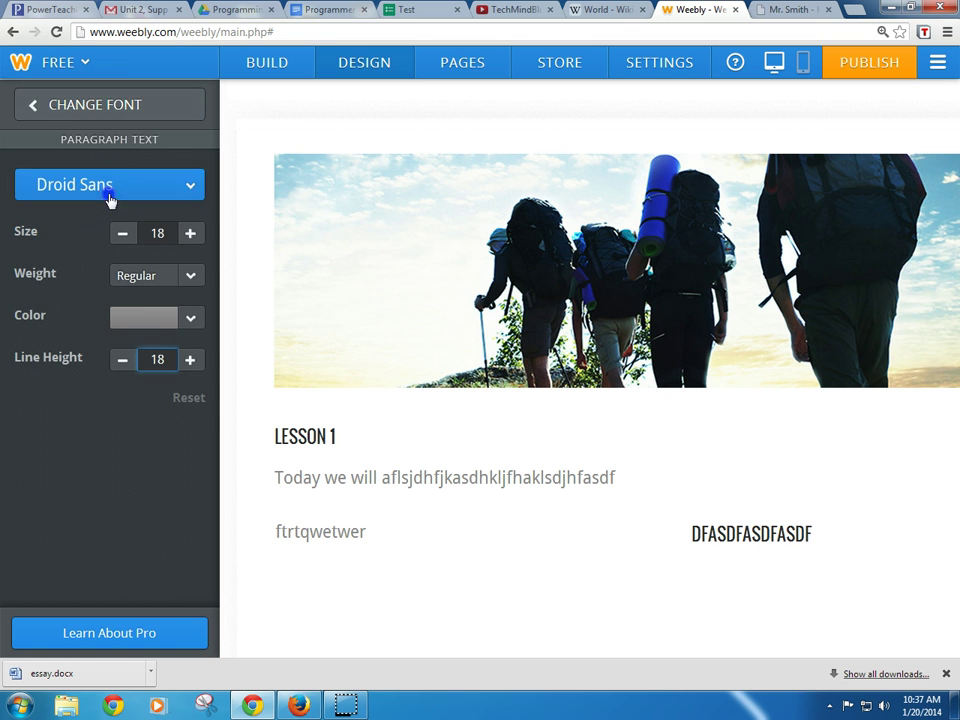
pyautogui.click(118, 192)
pyautogui.click(107, 340)
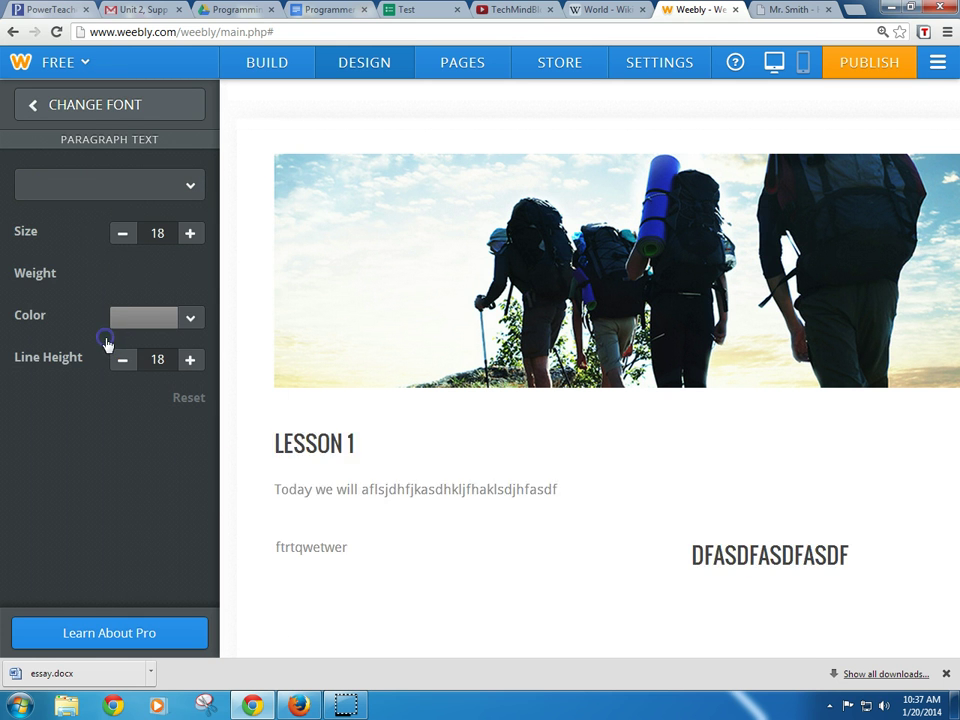
pyautogui.click(90, 110)
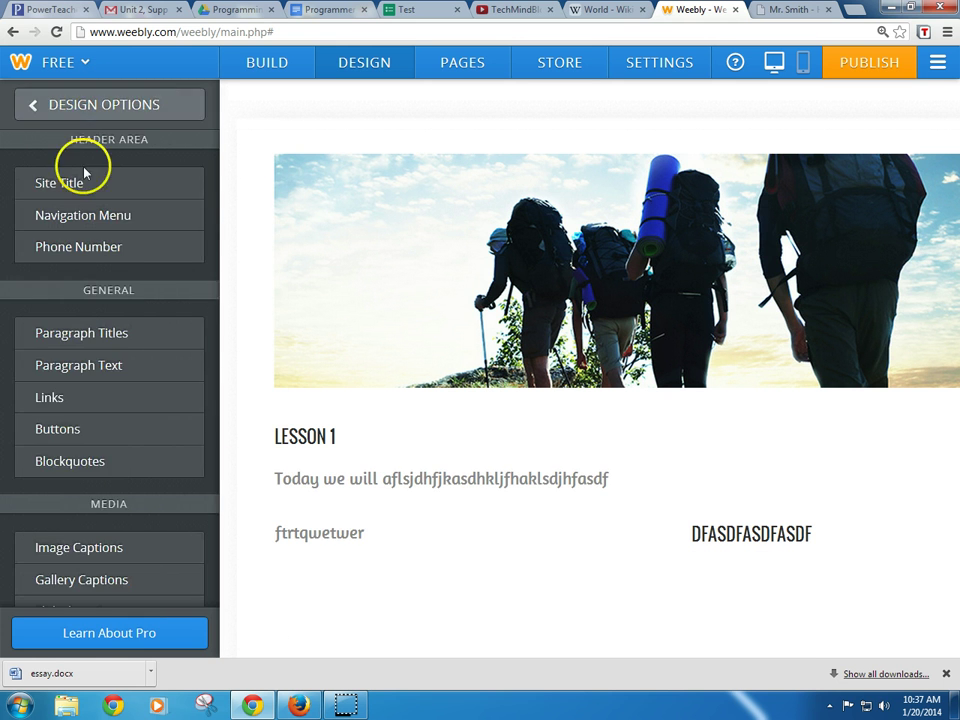
pyautogui.scroll(-1, 138, 441)
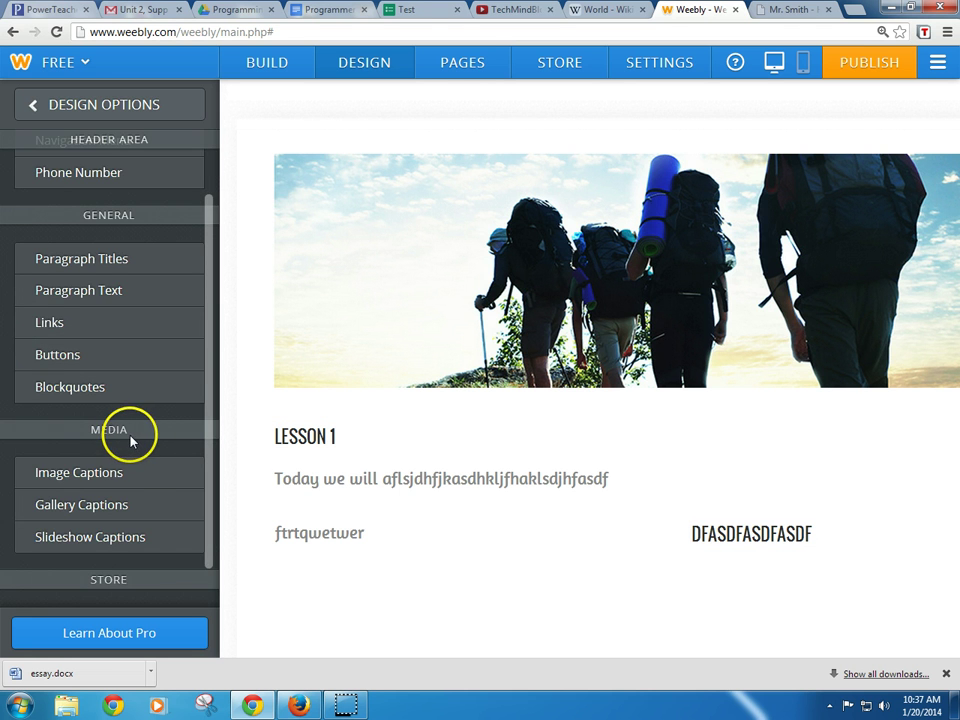
pyautogui.scroll(-1, 140, 460)
pyautogui.scroll(2, 135, 440)
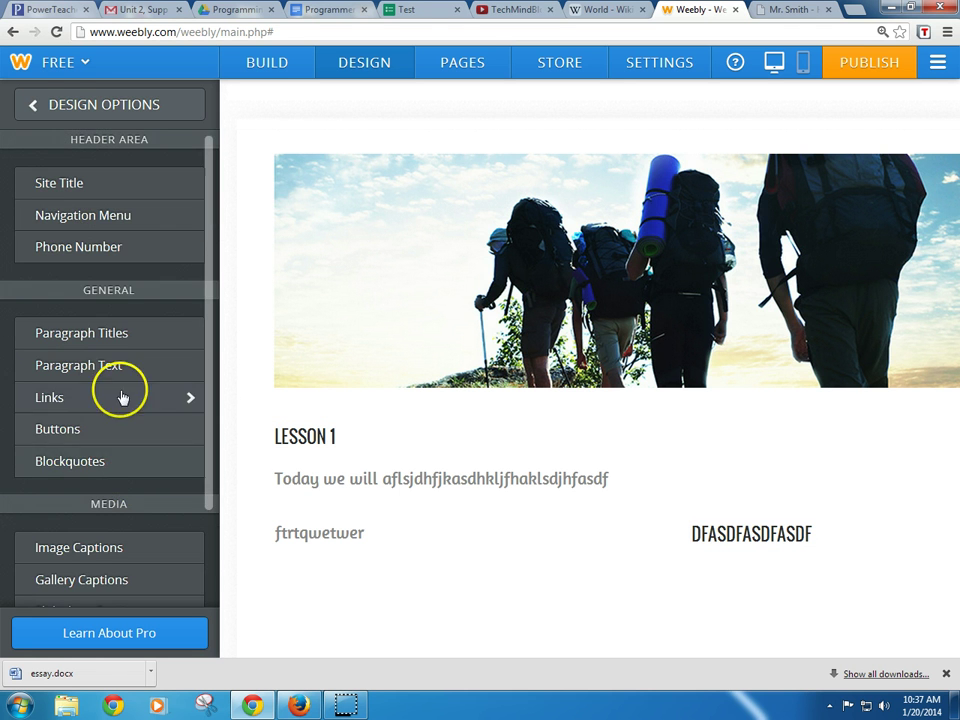
pyautogui.click(36, 105)
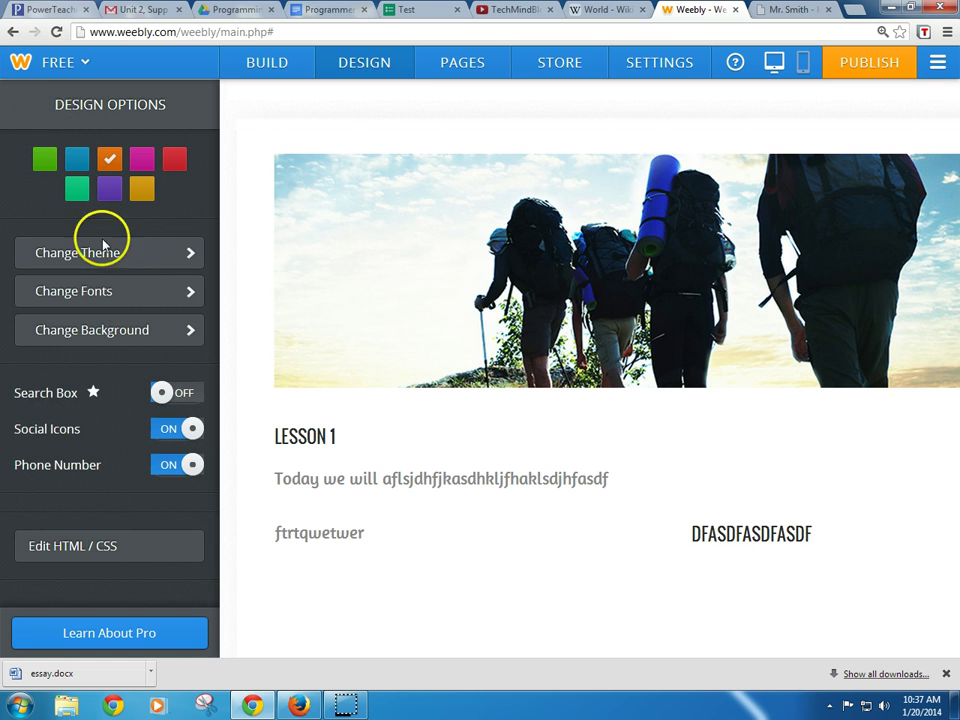
# Apply the dark 'Welcome to our site' theme with a full-width photo header
pyautogui.click(124, 256)
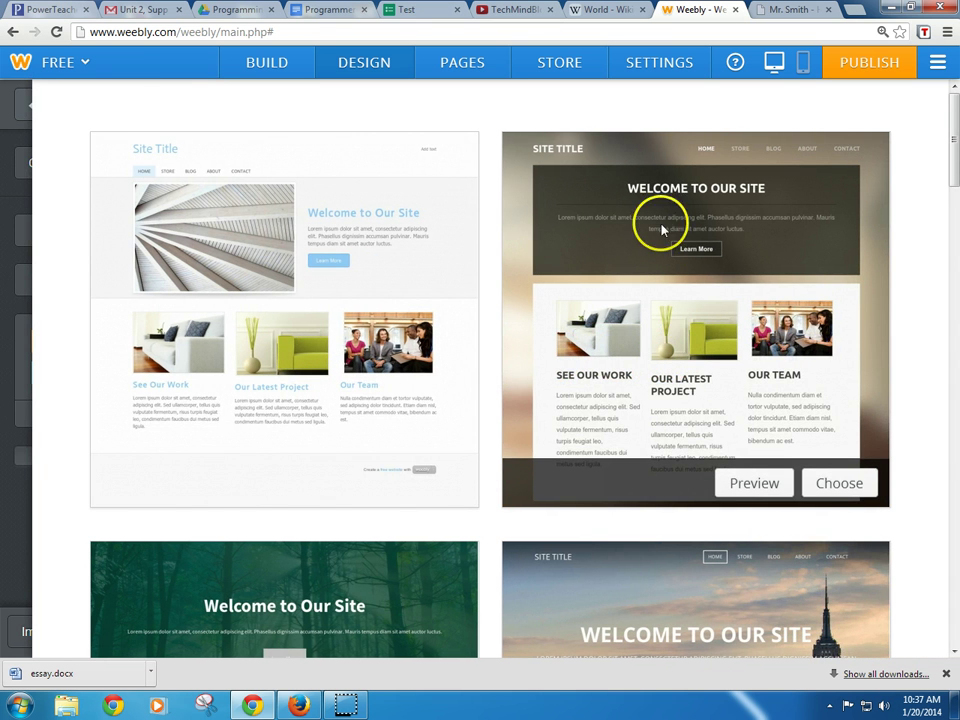
pyautogui.click(818, 480)
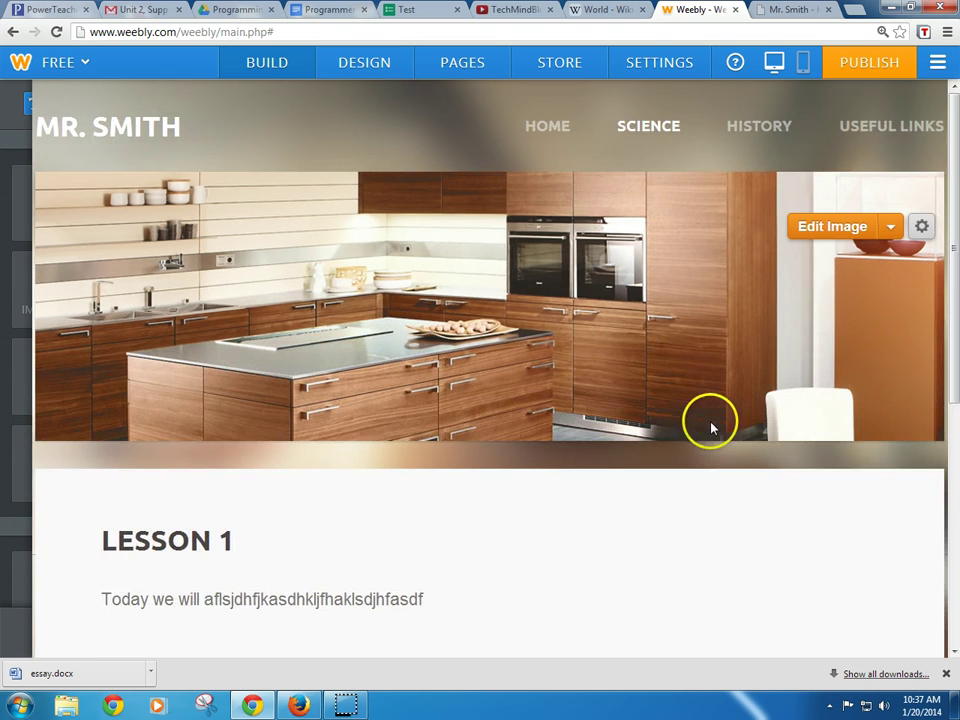
pyautogui.scroll(-2, 530, 440)
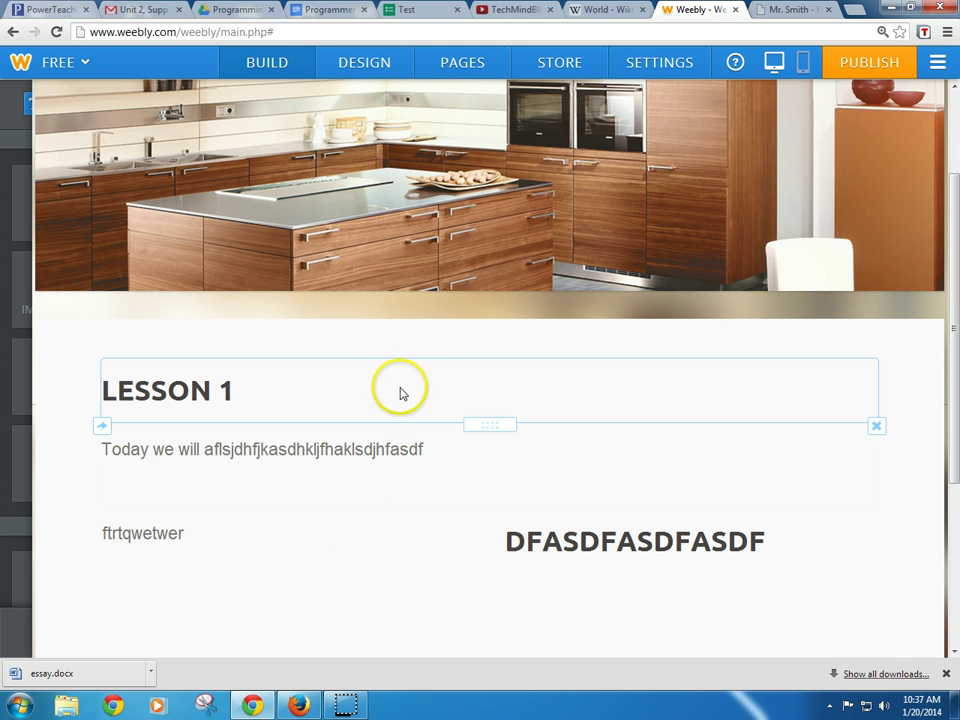
pyautogui.scroll(2, 585, 218)
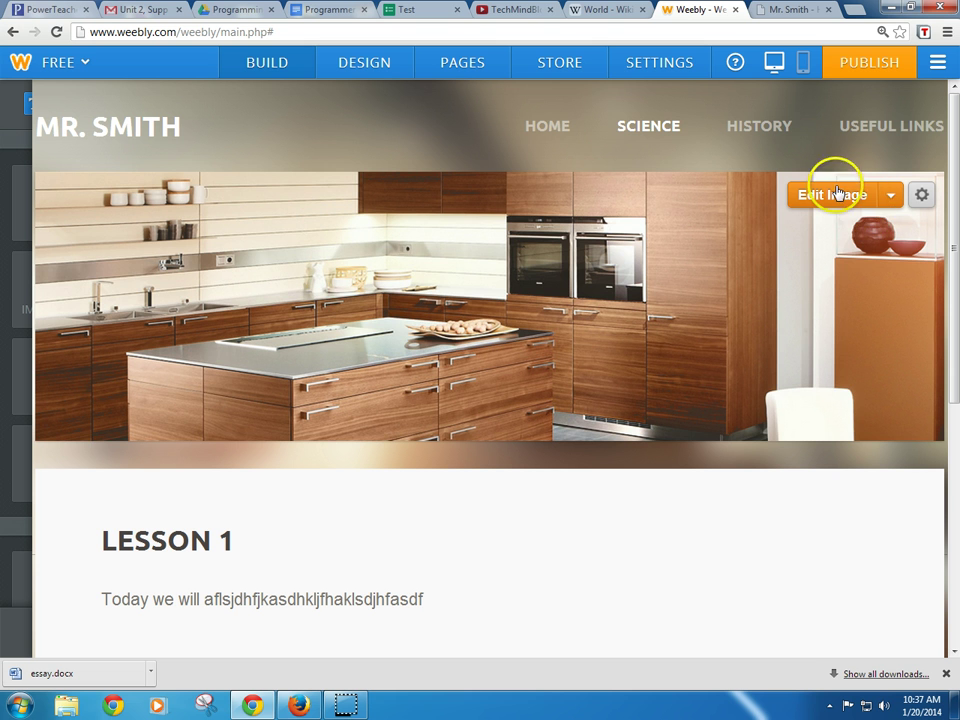
# Upload farm.jpg from the Desktop as the new header image
pyautogui.click(893, 198)
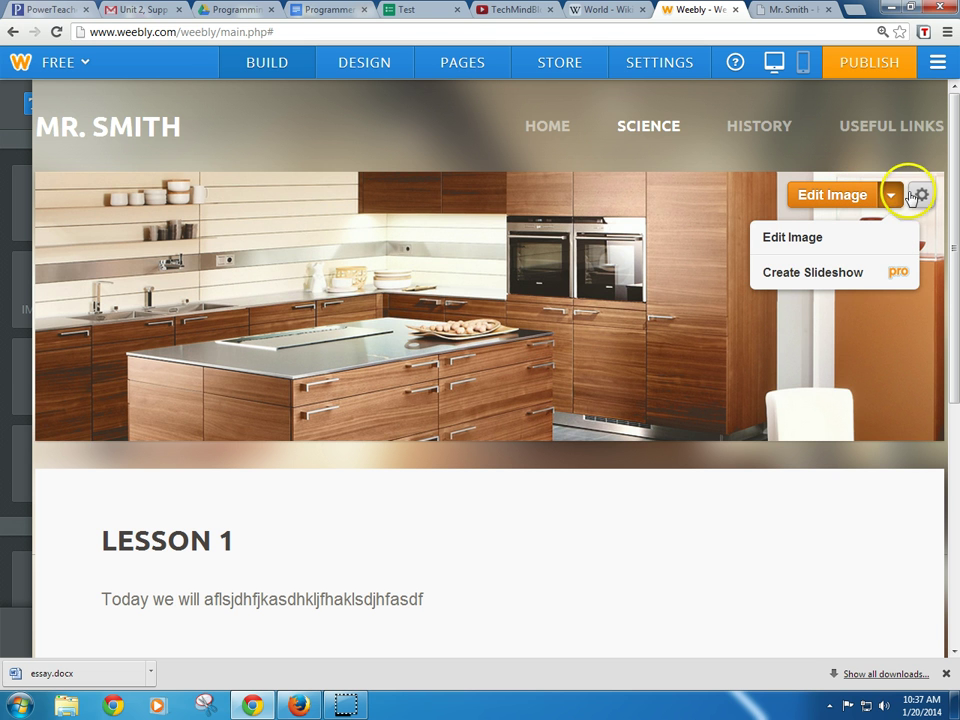
pyautogui.click(921, 196)
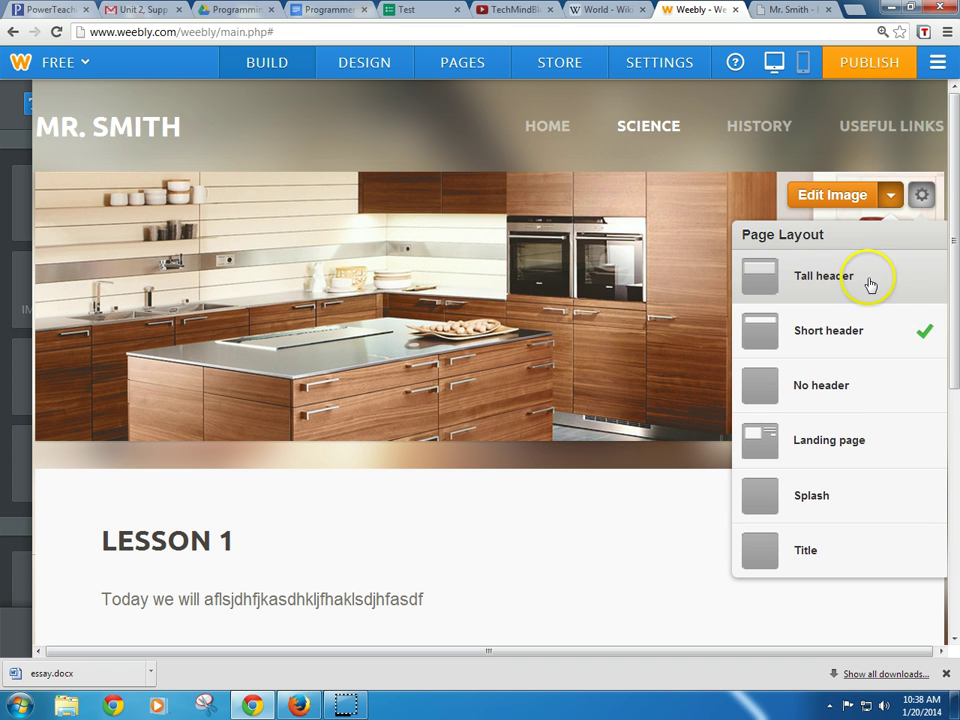
pyautogui.click(830, 195)
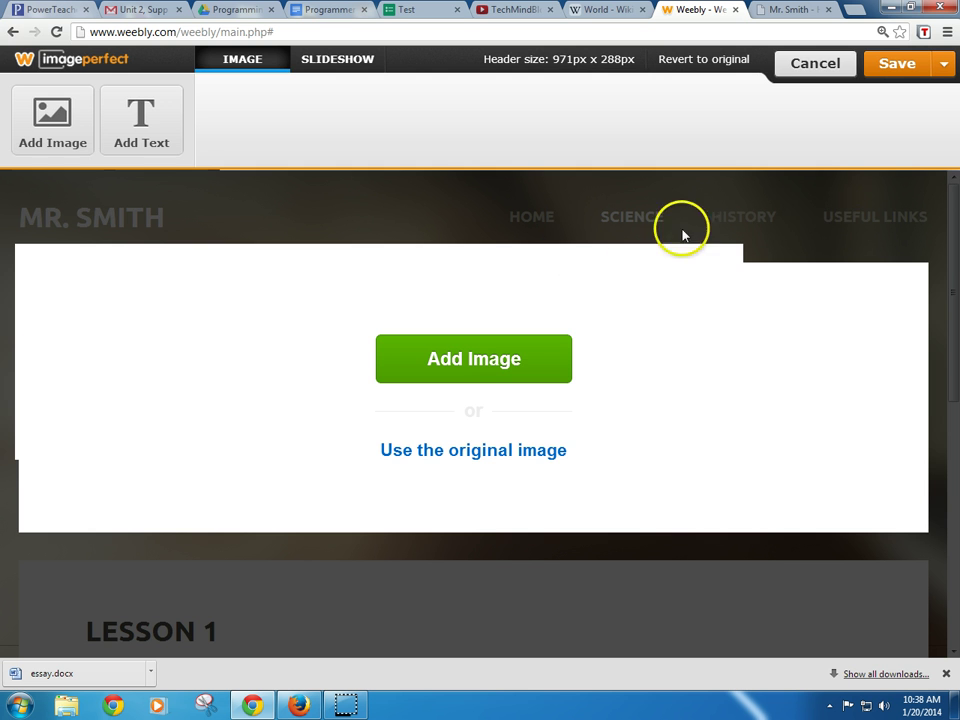
pyautogui.click(488, 376)
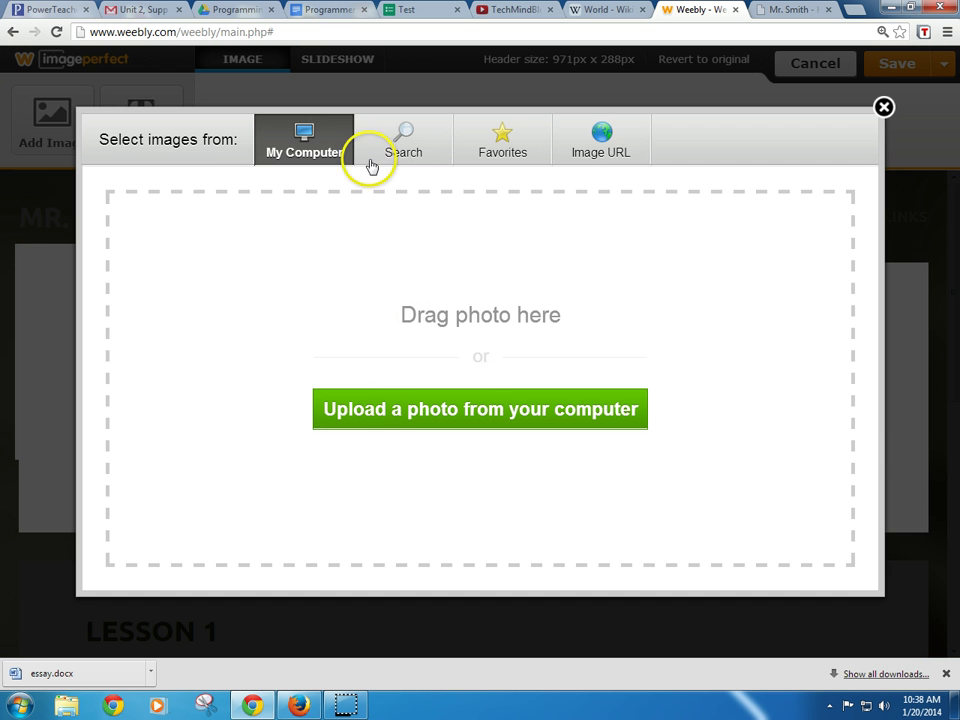
pyautogui.click(414, 418)
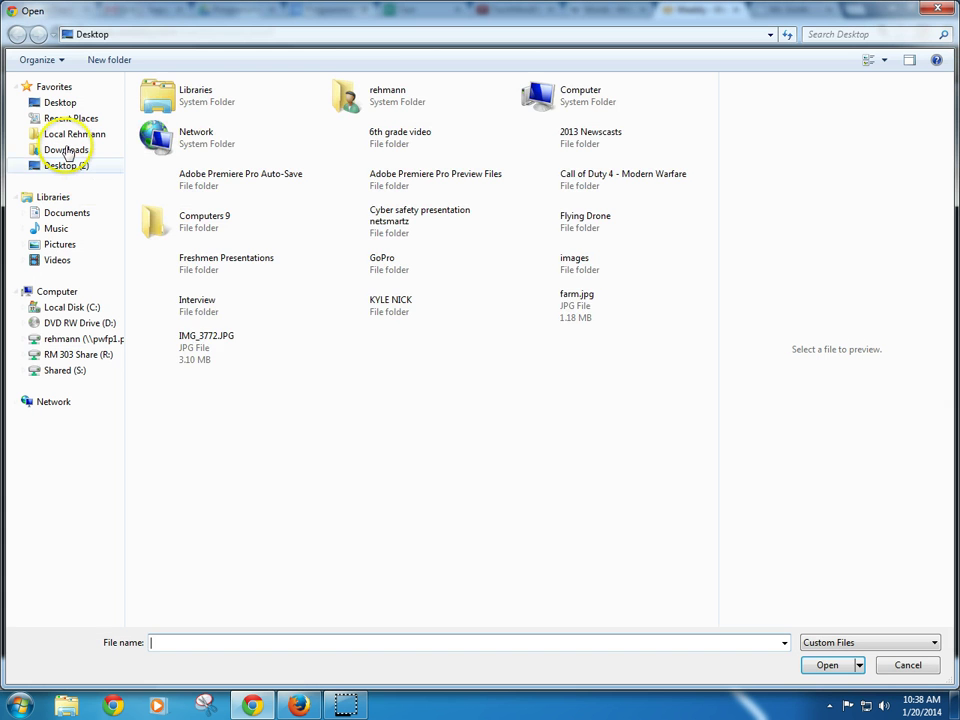
pyautogui.click(60, 102)
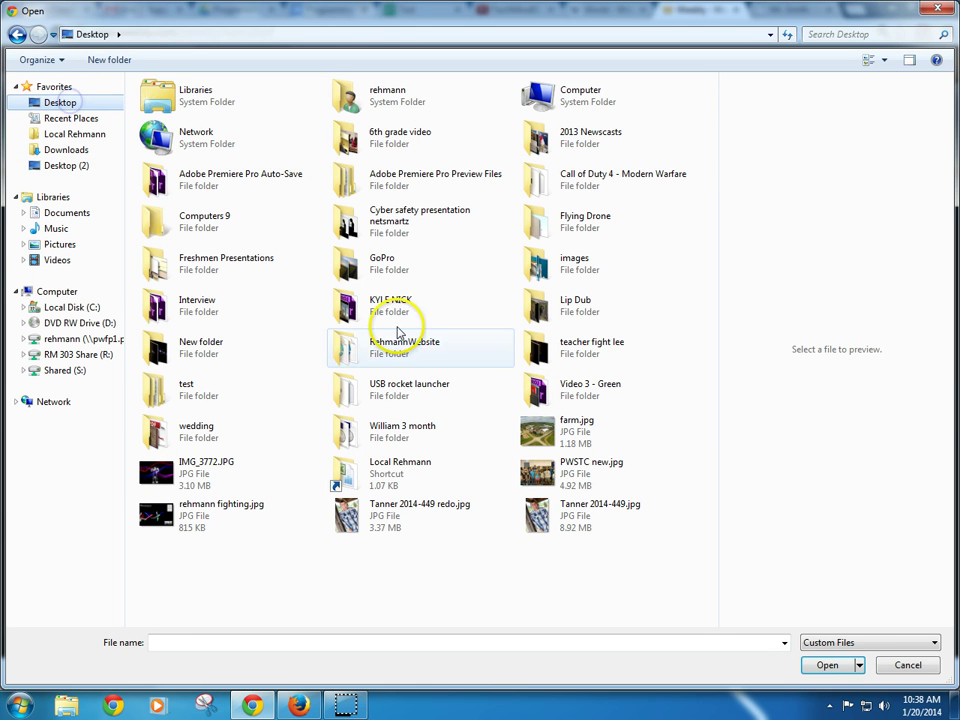
pyautogui.click(544, 425)
pyautogui.click(818, 666)
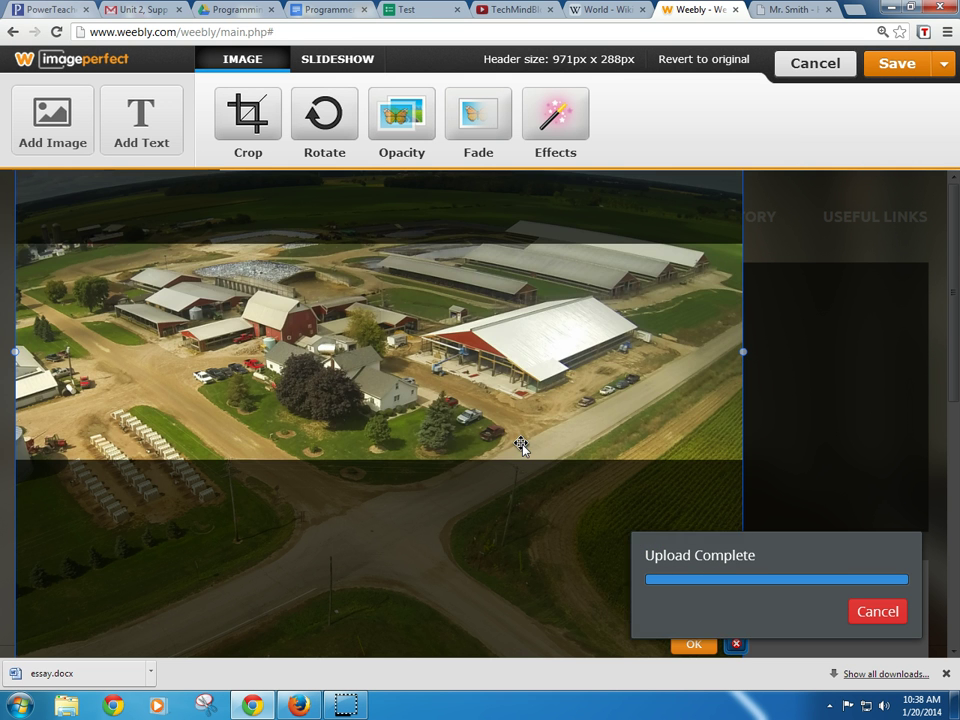
# Reposition the farm image within the header crop and save it to this page only
pyautogui.click(521, 439)
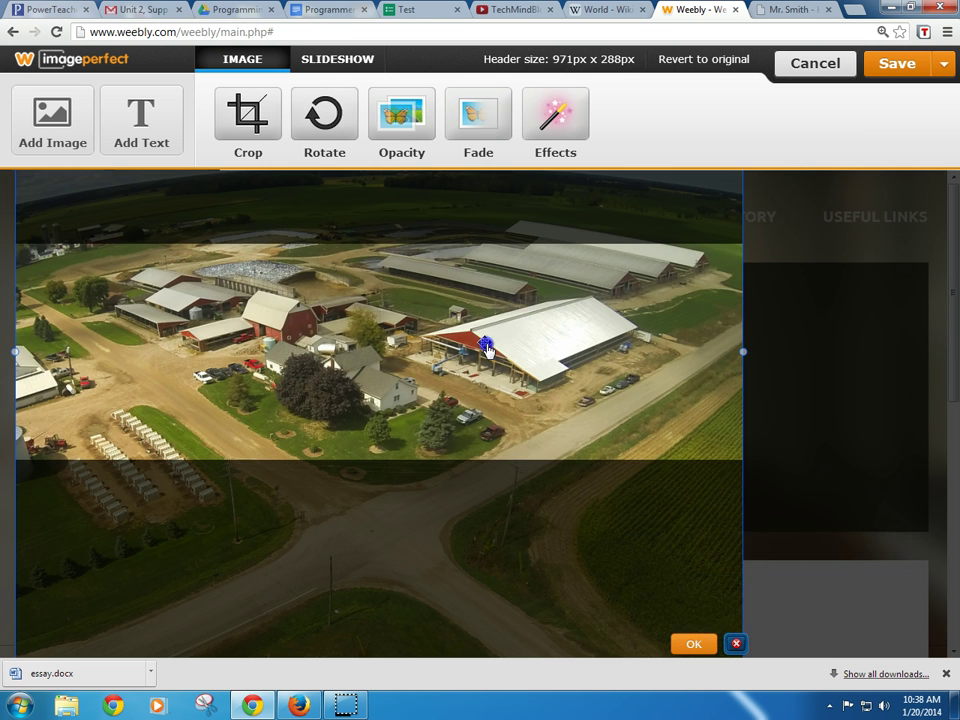
pyautogui.moveTo(486, 339); pyautogui.dragTo(530, 346)
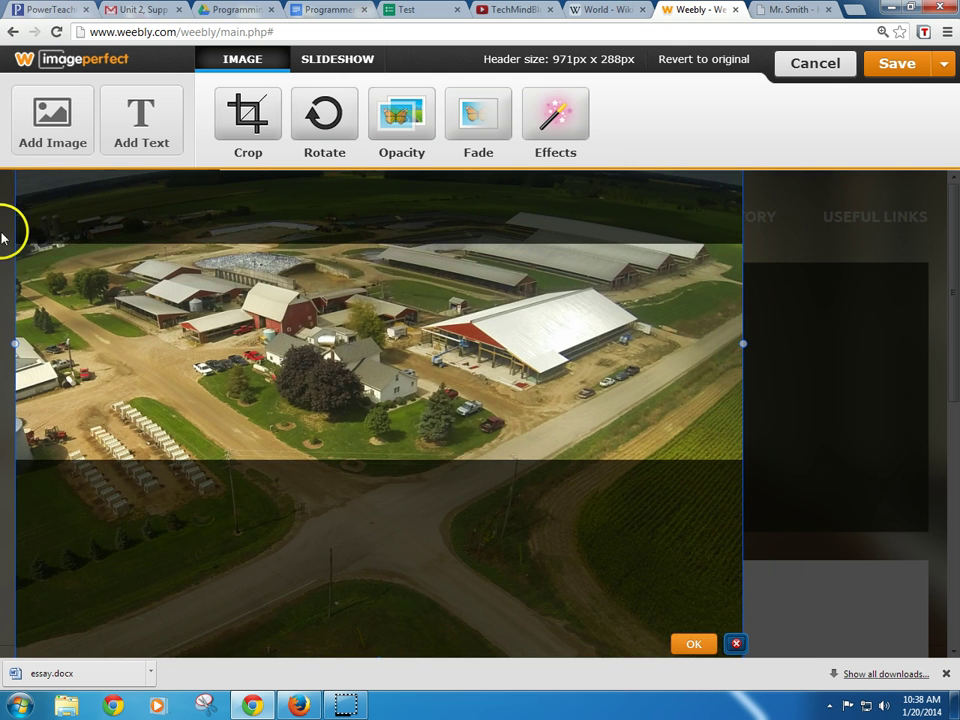
pyautogui.moveTo(403, 536)
pyautogui.mouseDown()
pyautogui.moveTo(400, 480)
pyautogui.moveTo(396, 518)
pyautogui.mouseUp()
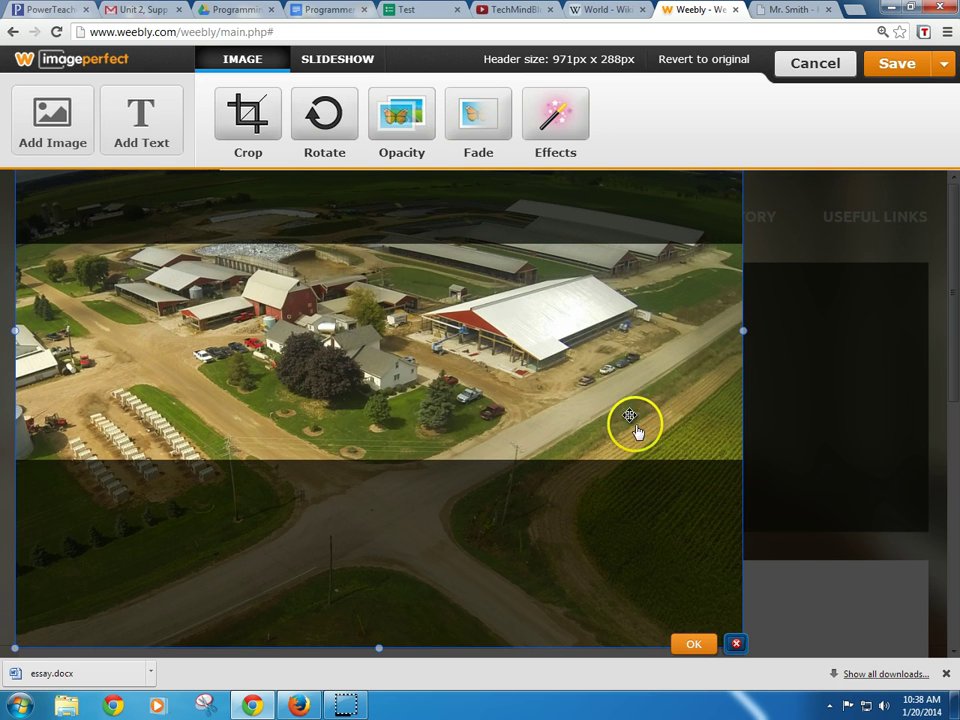
pyautogui.click(689, 646)
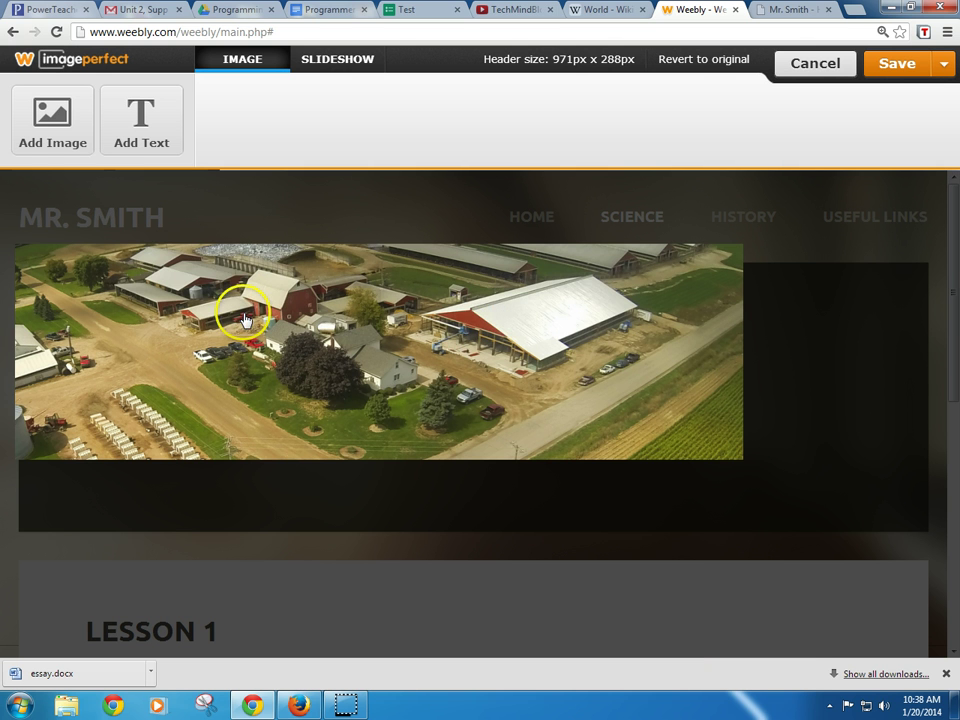
pyautogui.click(890, 62)
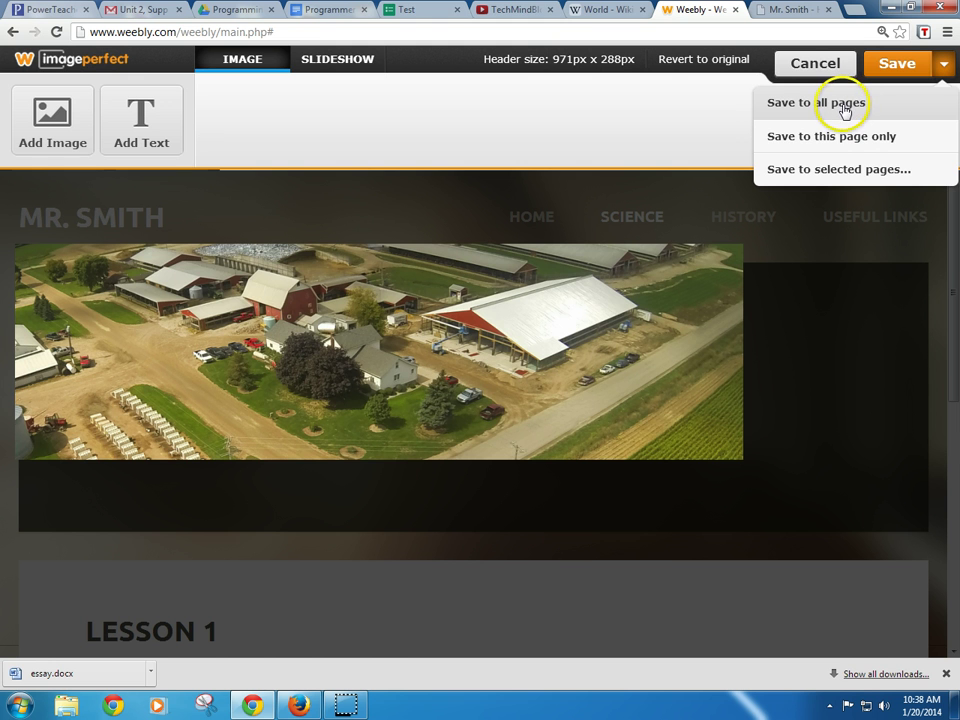
pyautogui.click(845, 146)
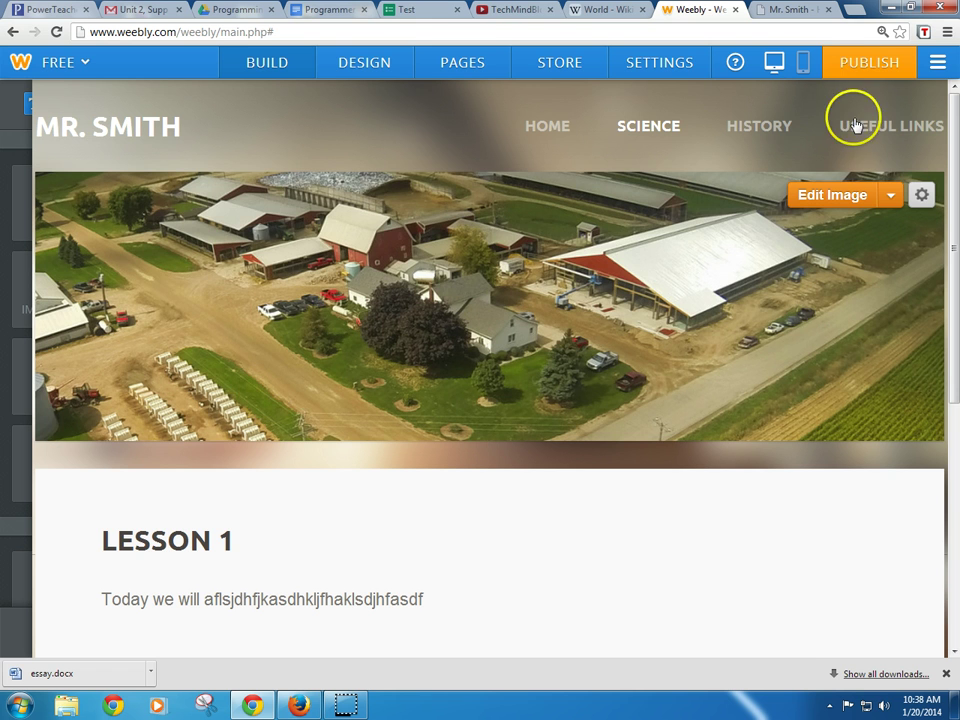
# Publish the site and check the farm header on the live Science page
pyautogui.click(853, 62)
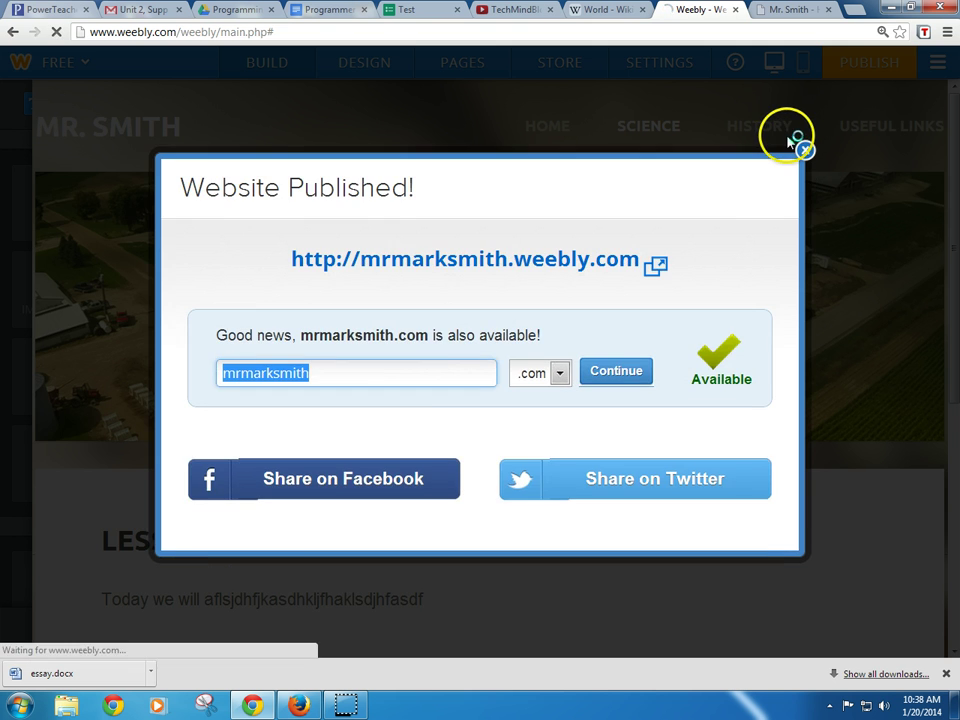
pyautogui.click(780, 10)
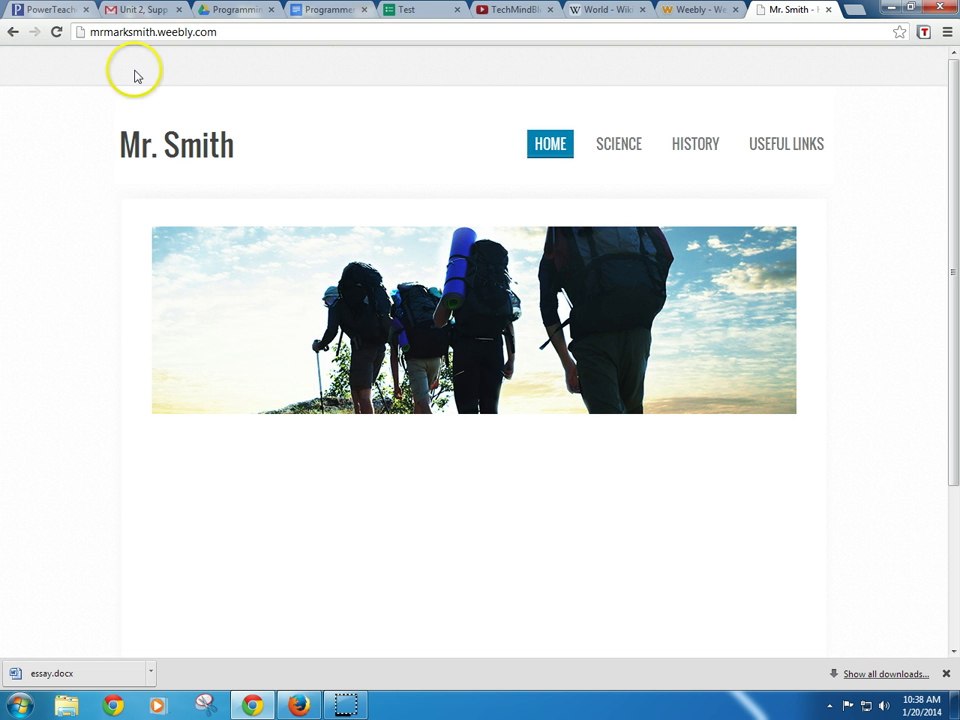
pyautogui.click(56, 32)
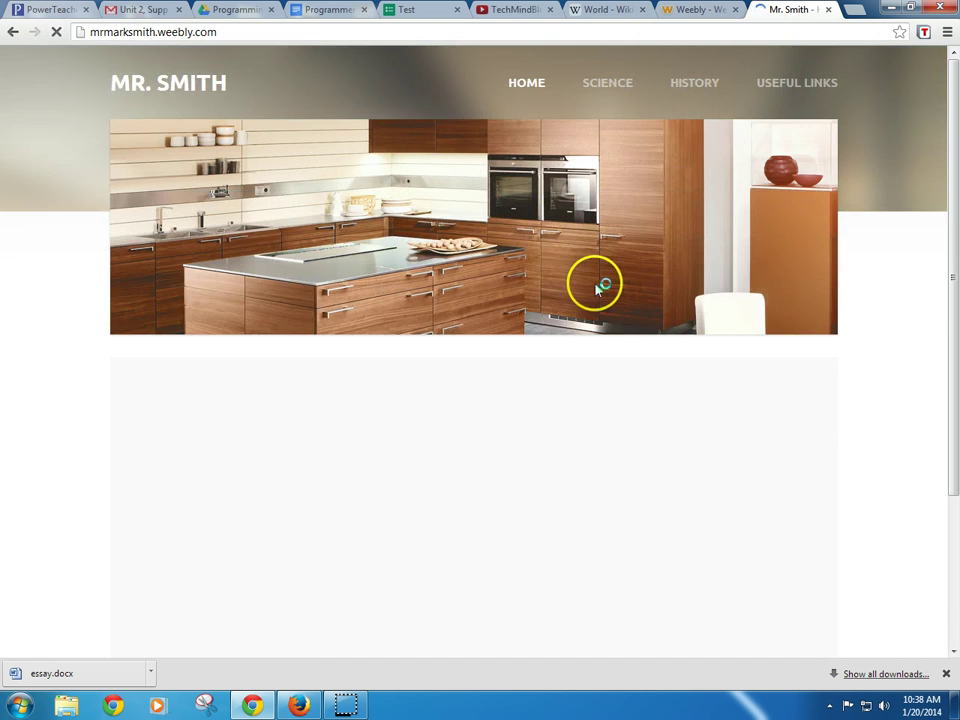
pyautogui.click(606, 84)
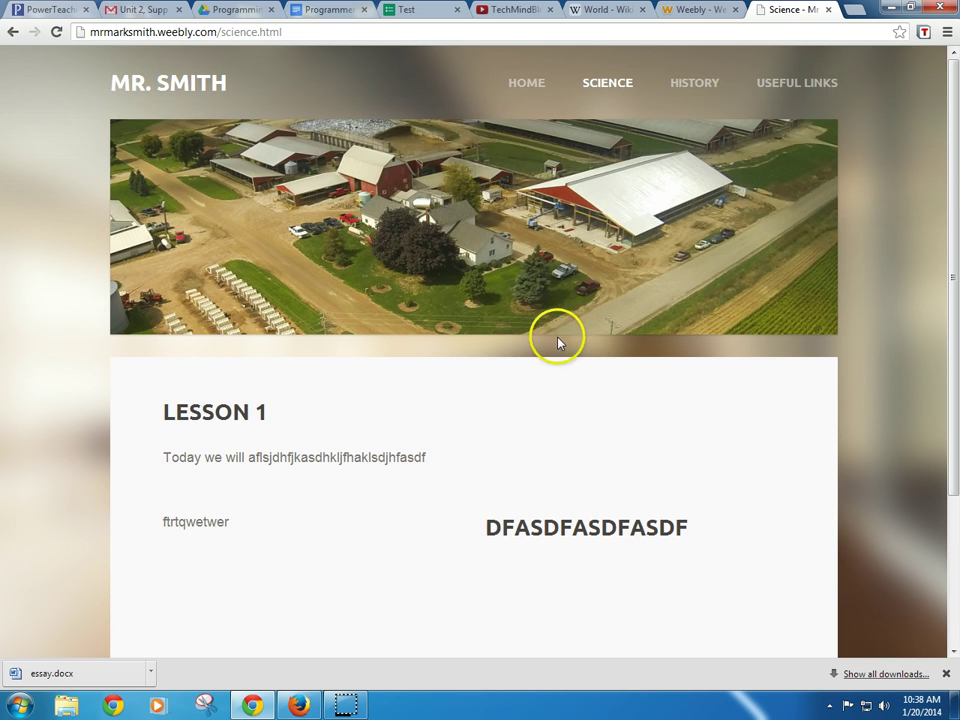
pyautogui.scroll(-2, 611, 336)
pyautogui.scroll(2, 697, 369)
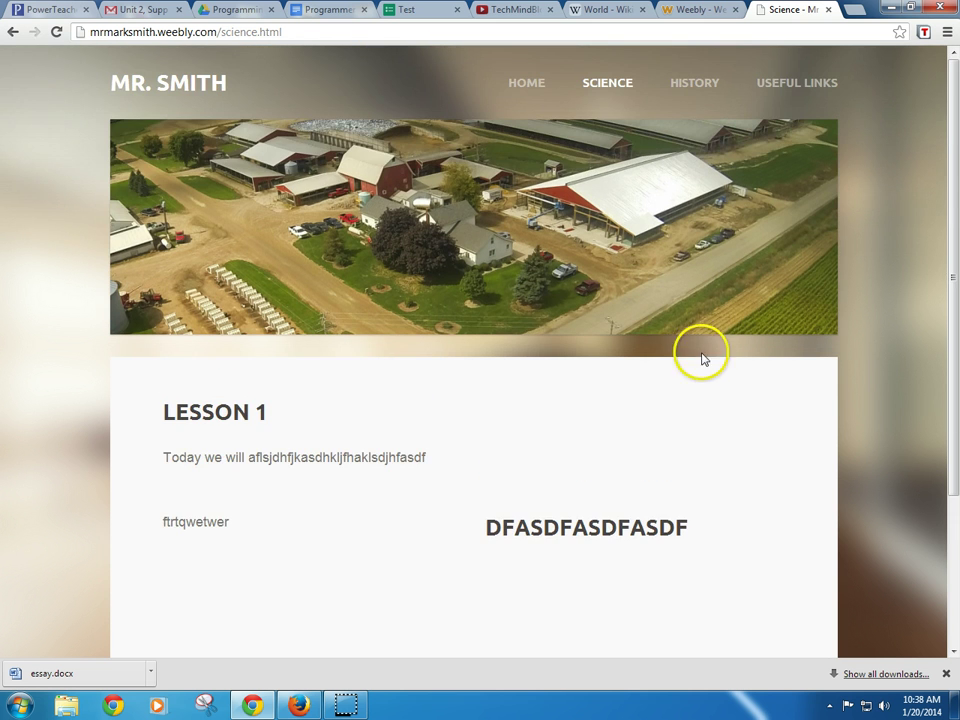
pyautogui.scroll(-2, 697, 346)
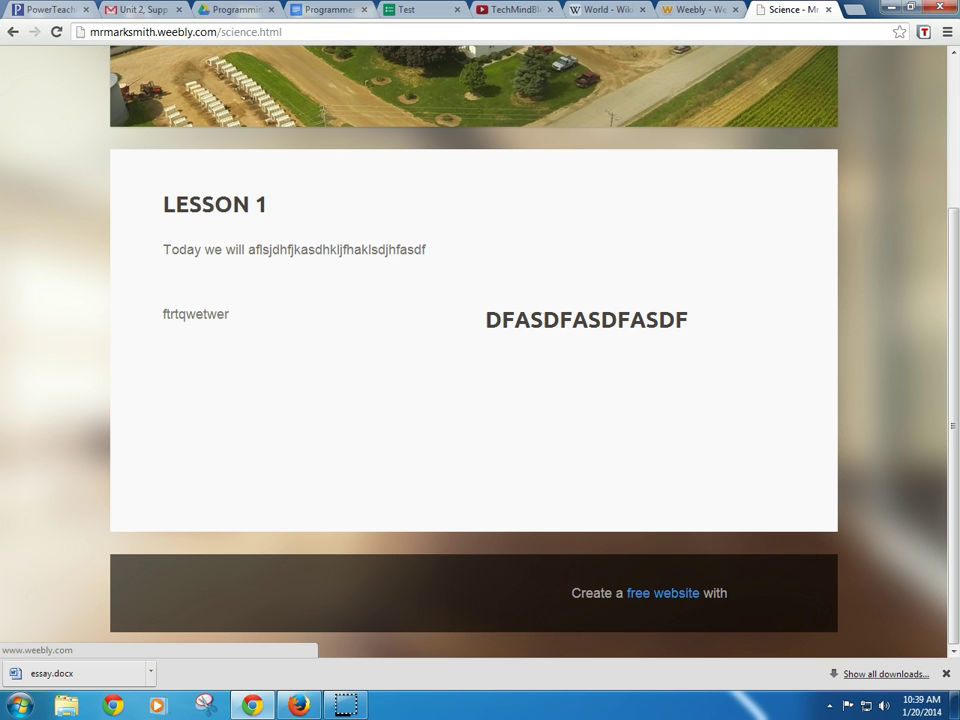
# Close the live page tab and dismiss the Website Published notice in the editor
pyautogui.click(830, 11)
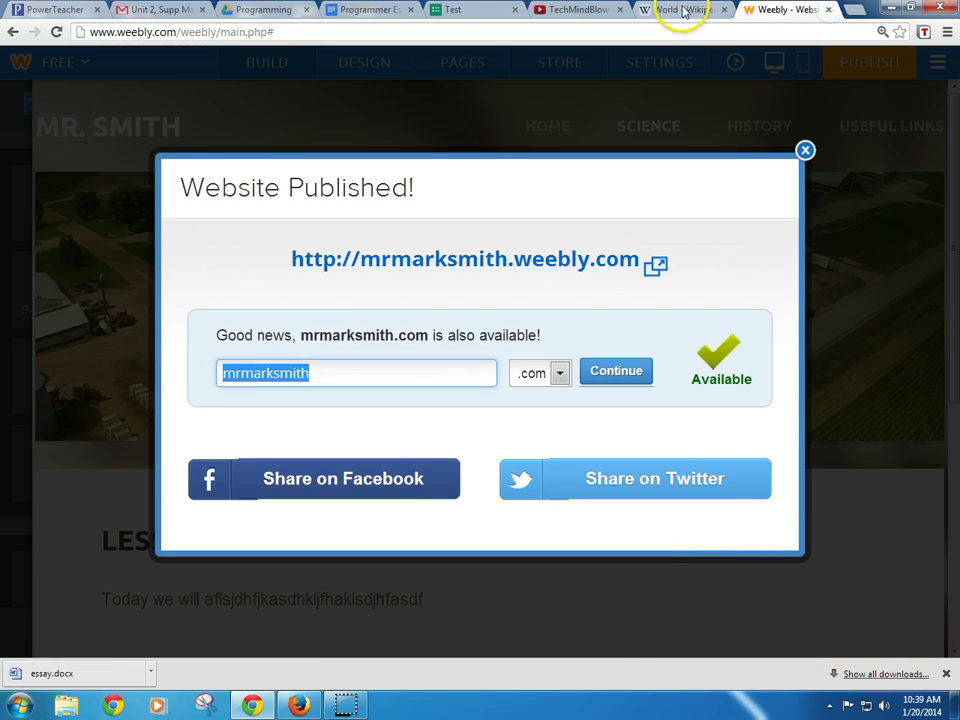
pyautogui.click(677, 12)
pyautogui.click(785, 10)
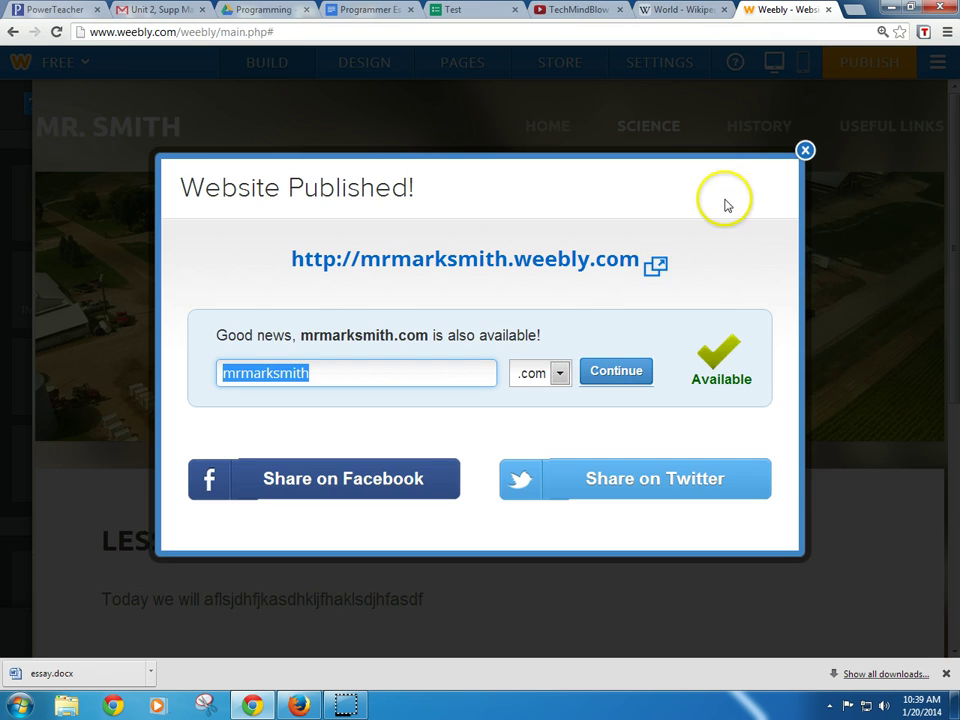
pyautogui.click(805, 150)
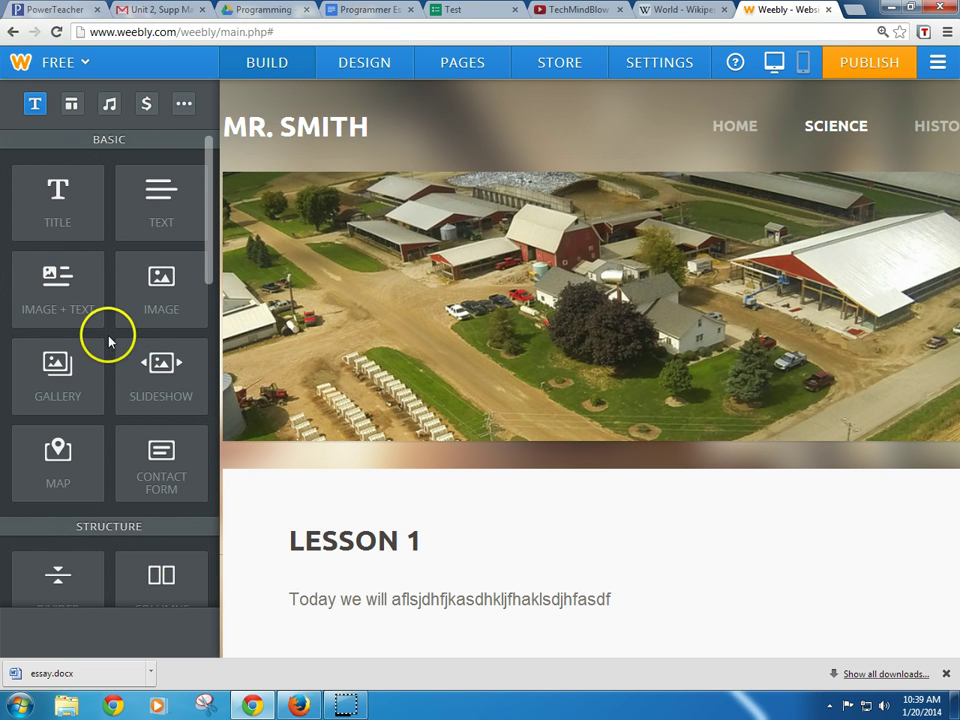
# Place a Columns block above the LESSON 1 heading and split it into five columns
pyautogui.scroll(-2, 130, 356)
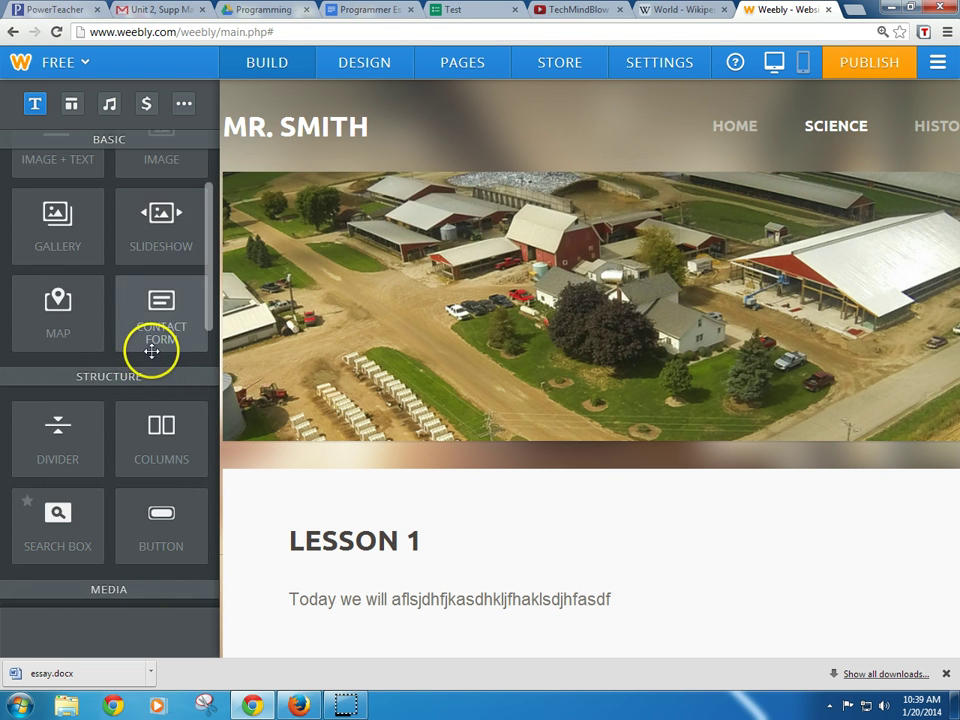
pyautogui.scroll(-1, 150, 354)
pyautogui.scroll(-1, 155, 350)
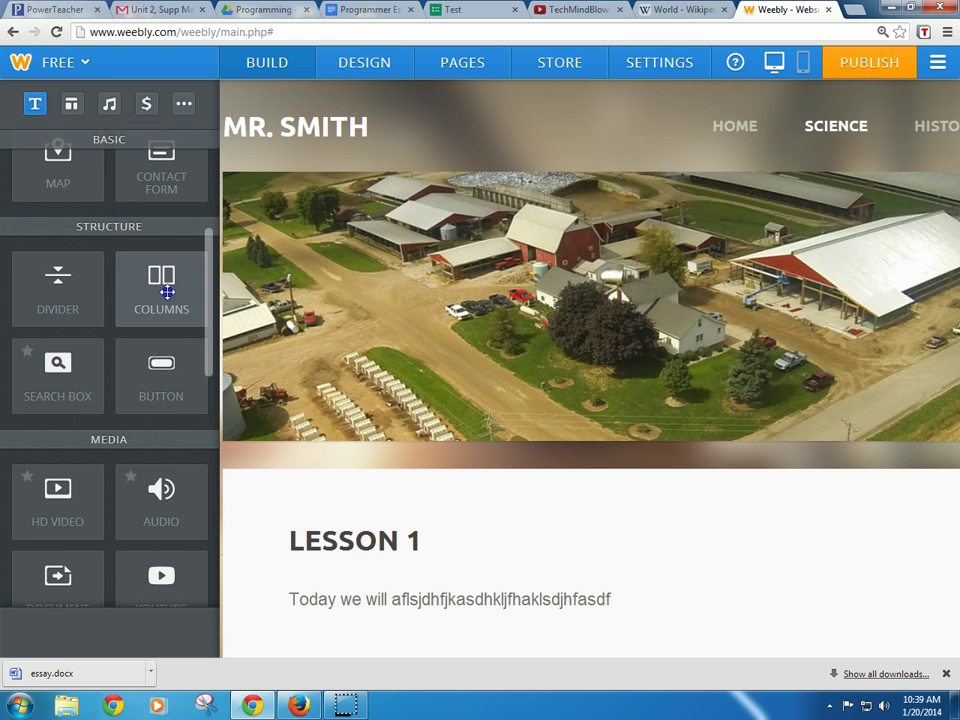
pyautogui.moveTo(161, 288); pyautogui.dragTo(180, 499)
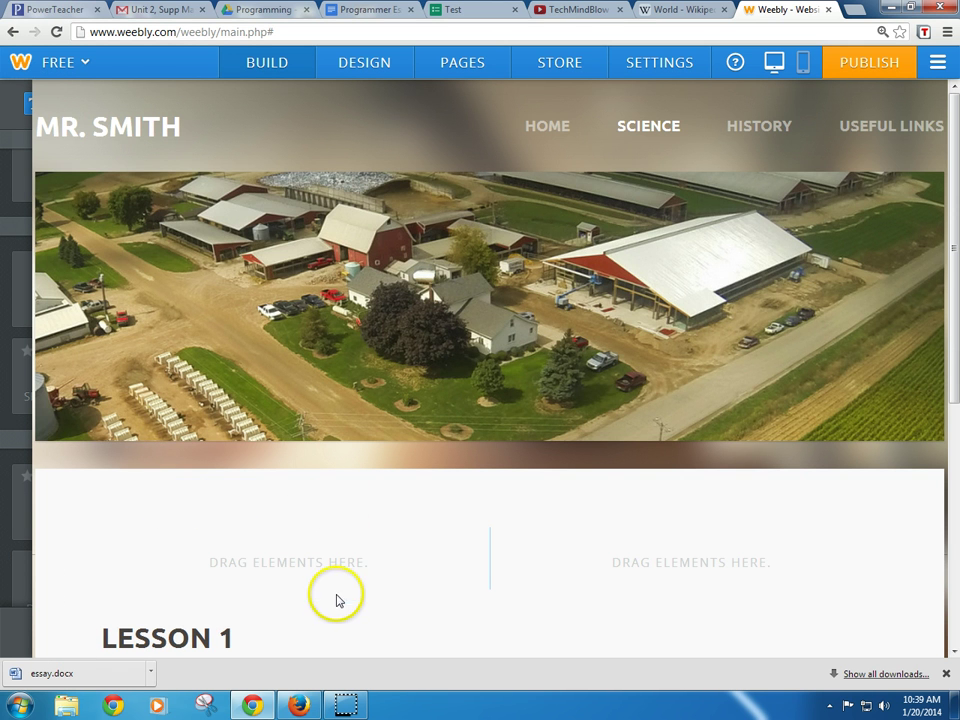
pyautogui.moveTo(336, 598)
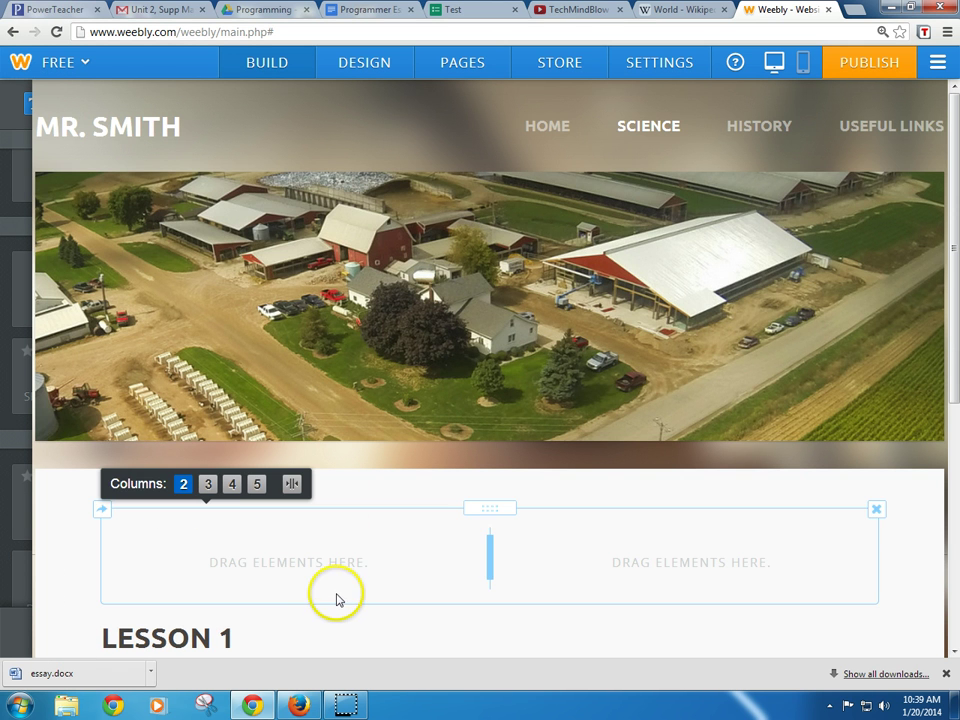
pyautogui.click(257, 485)
pyautogui.moveTo(9, 300)
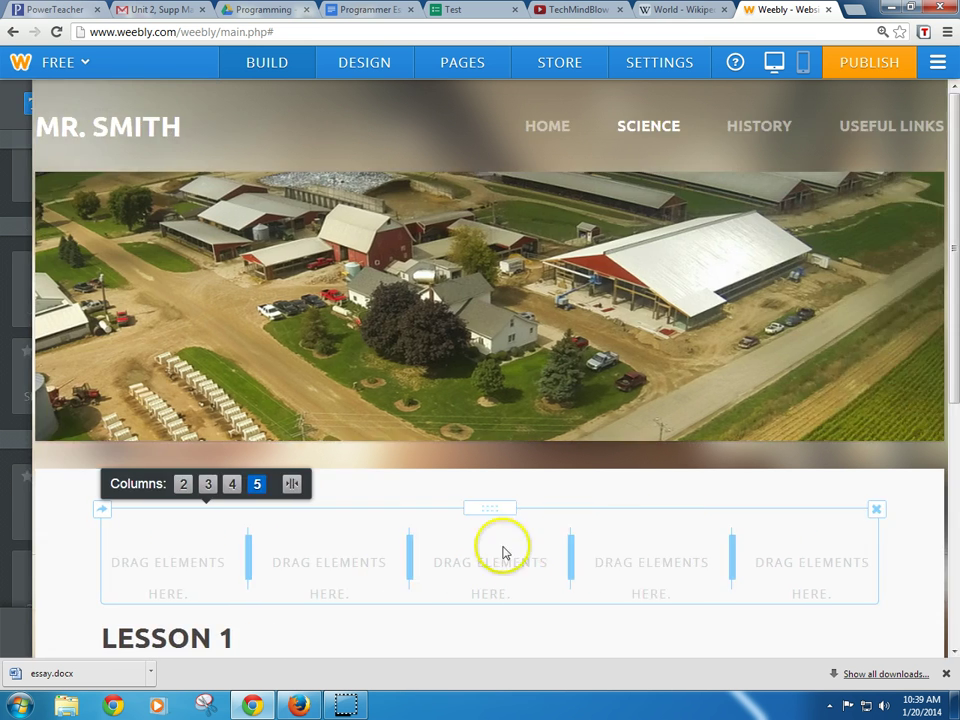
# Add a YouTube element below the LESSON 1 introduction text
pyautogui.moveTo(48, 347)
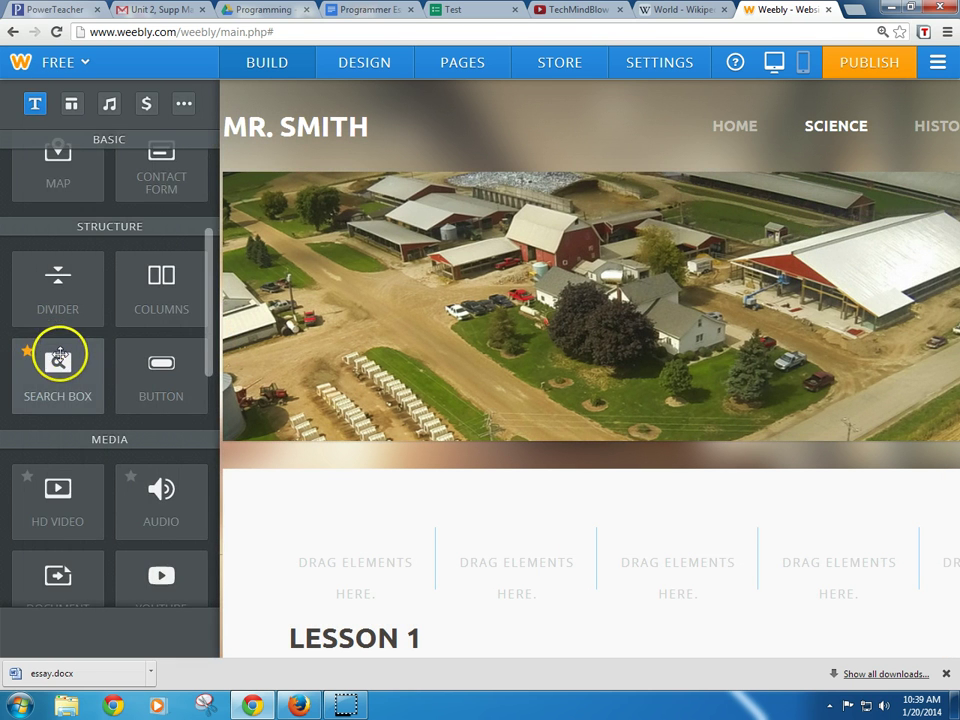
pyautogui.scroll(-1, 83, 378)
pyautogui.scroll(-2, 84, 364)
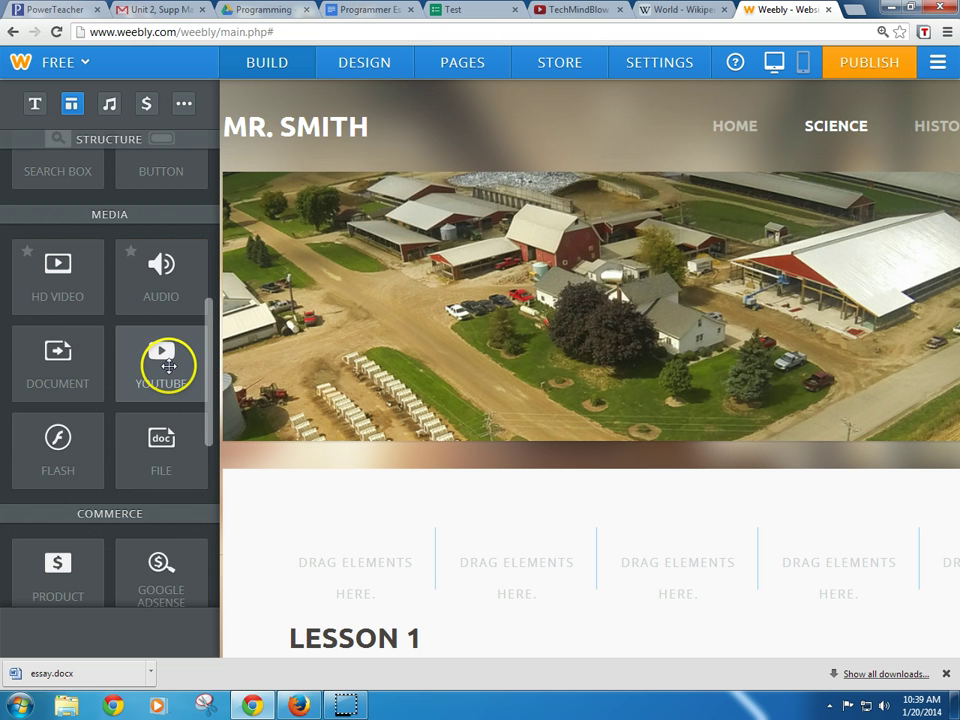
pyautogui.scroll(-2, 161, 377)
pyautogui.moveTo(161, 204); pyautogui.dragTo(409, 301)
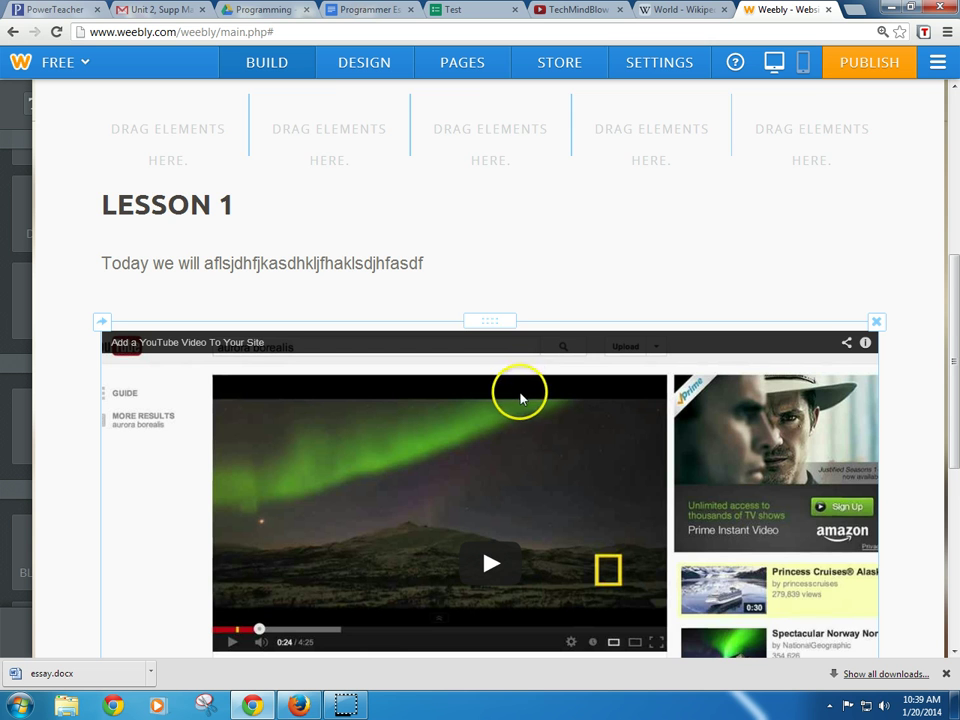
pyautogui.scroll(-1, 416, 376)
pyautogui.scroll(-2, 525, 418)
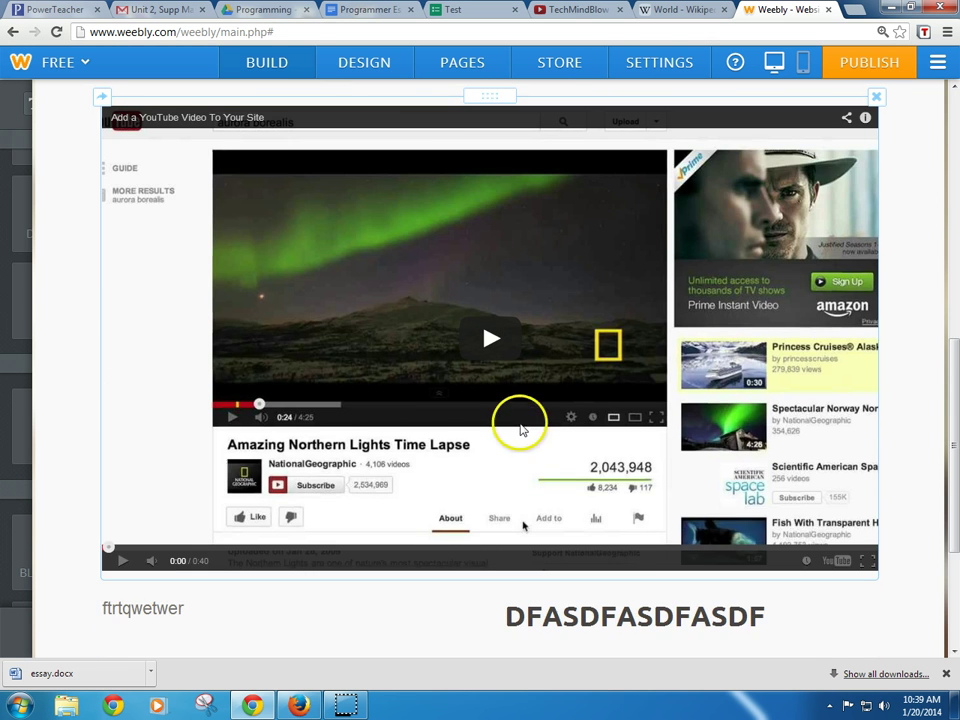
pyautogui.scroll(1, 660, 258)
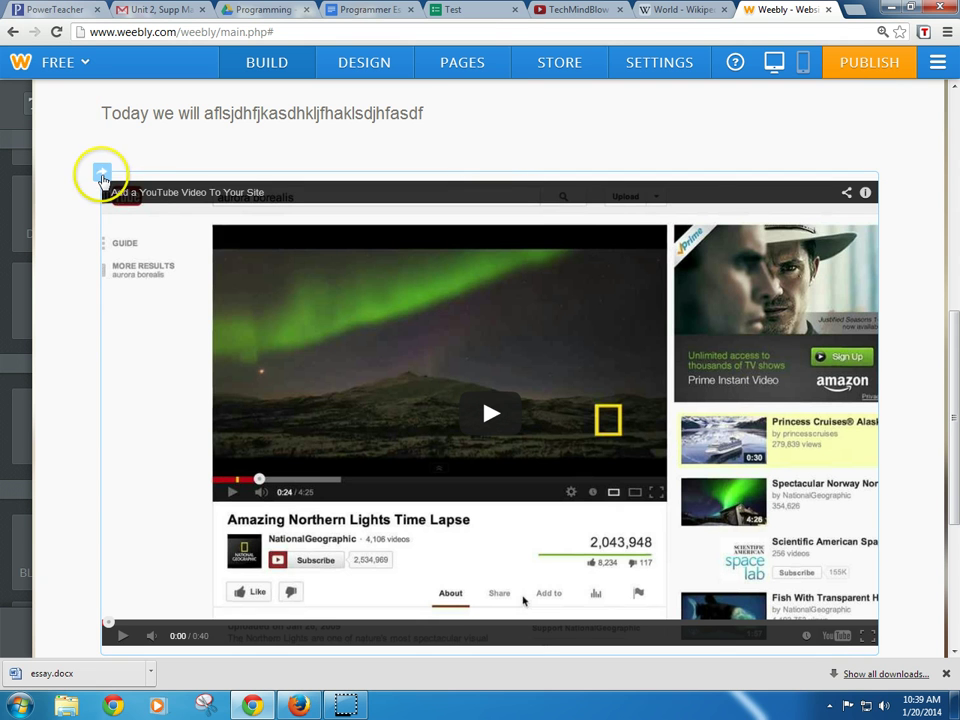
pyautogui.click(102, 176)
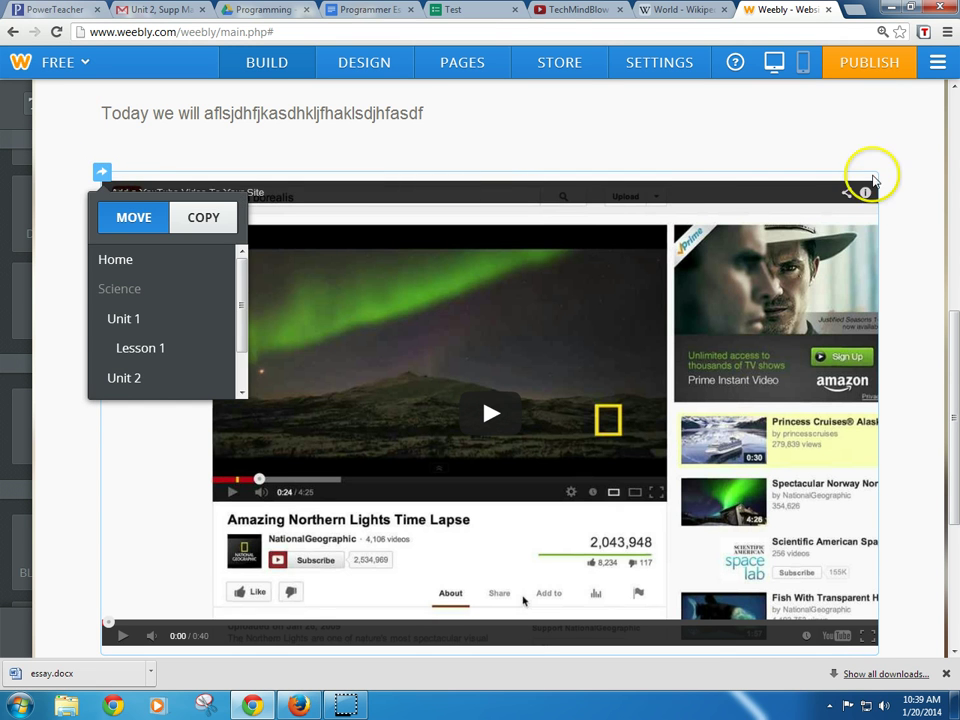
pyautogui.click(895, 220)
pyautogui.click(563, 428)
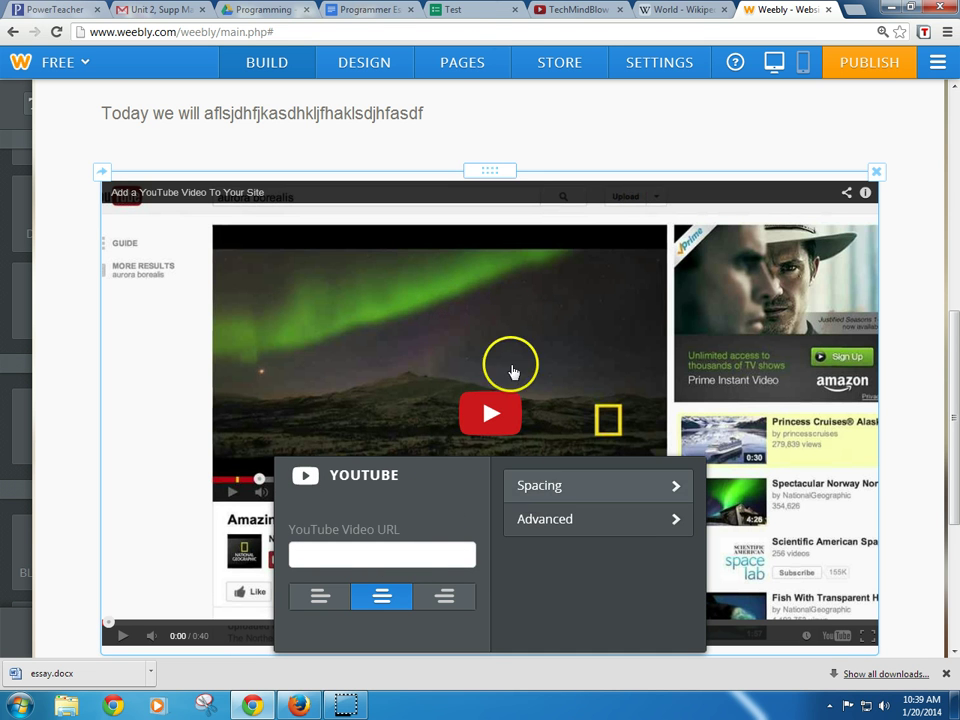
# Copy the Illustrator CS6 Pathfinder logo tutorial URL from YouTube and paste it into the video element
pyautogui.click(578, 9)
pyautogui.click(300, 551)
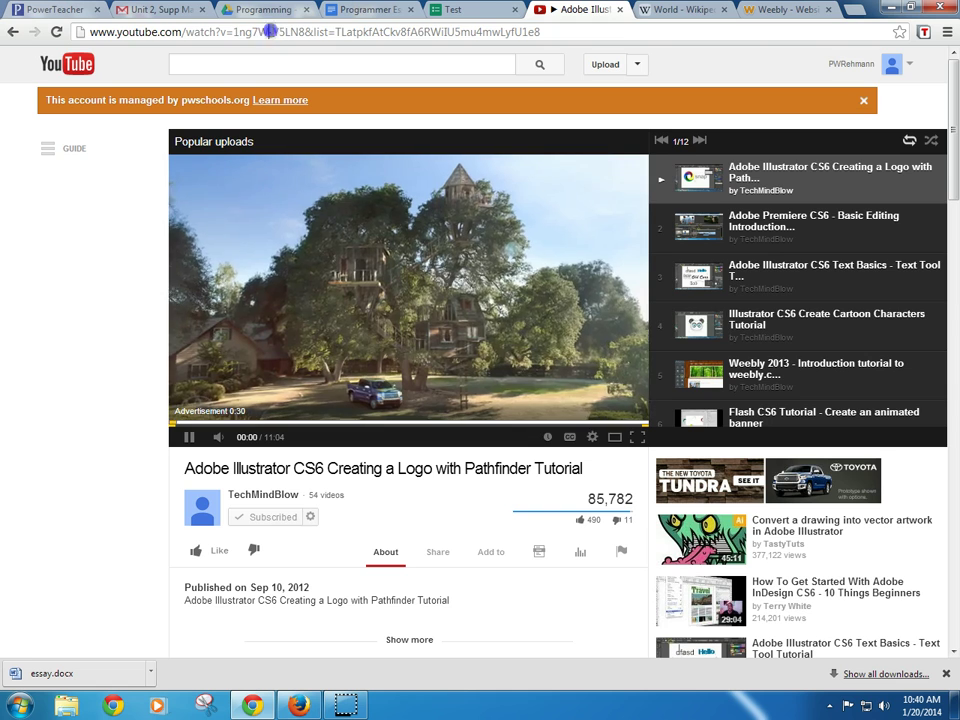
pyautogui.click(380, 32)
pyautogui.click(619, 10)
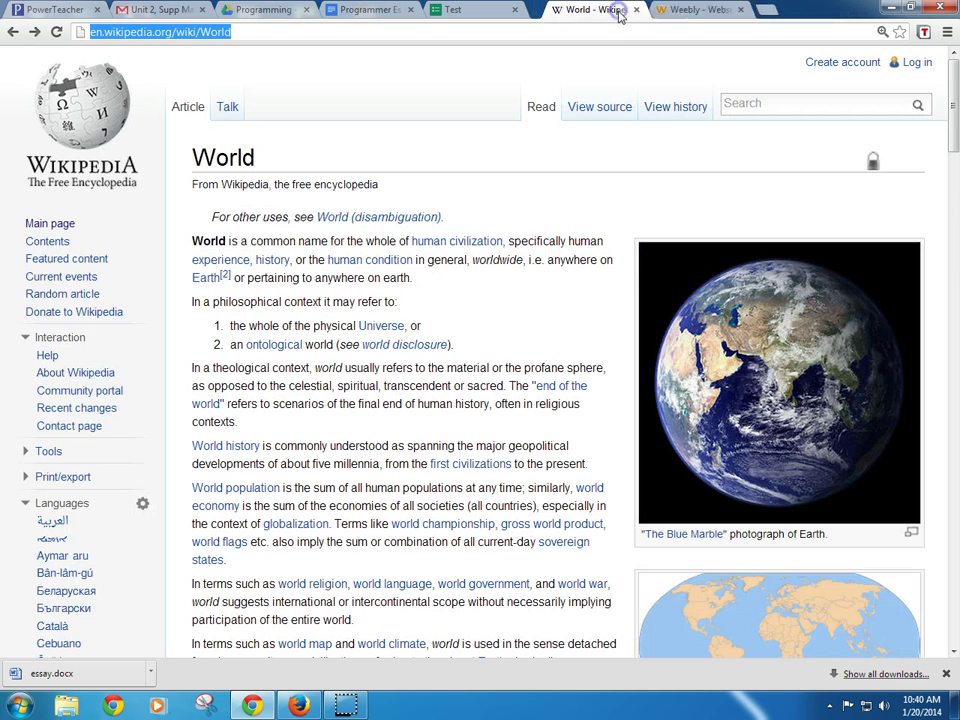
pyautogui.click(645, 13)
pyautogui.click(386, 556)
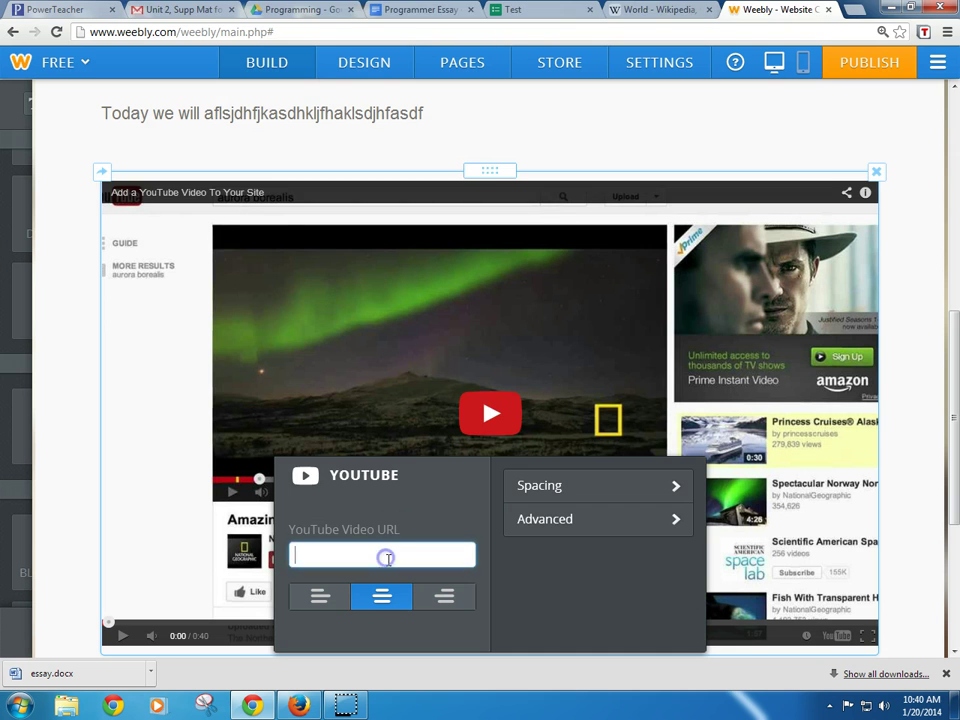
pyautogui.click(553, 566)
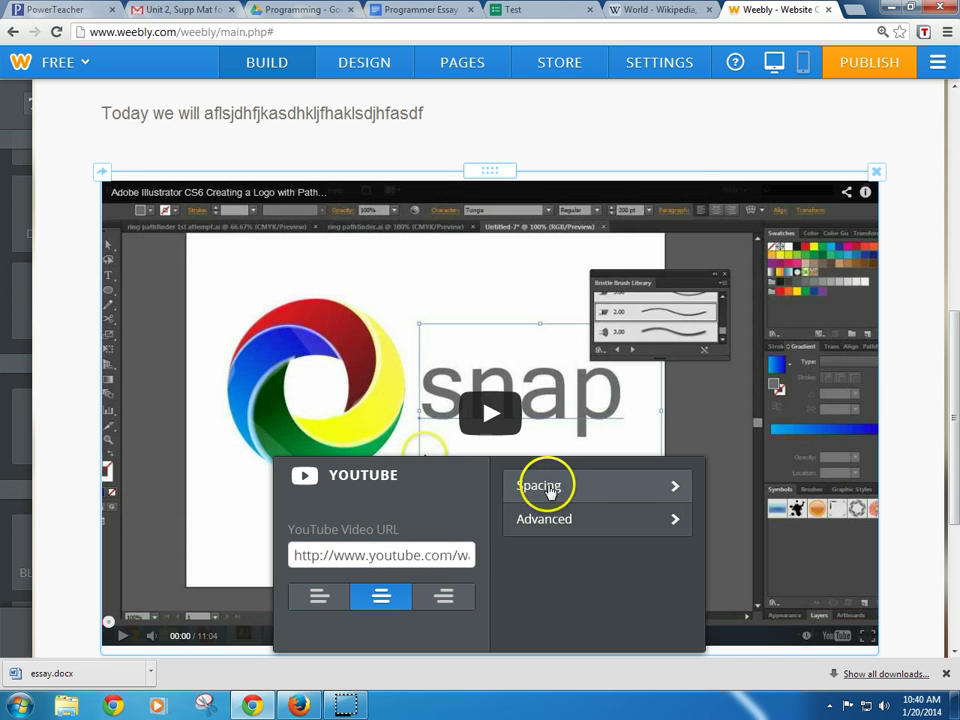
# Set the embedded video to Medium size and centre it
pyautogui.click(548, 487)
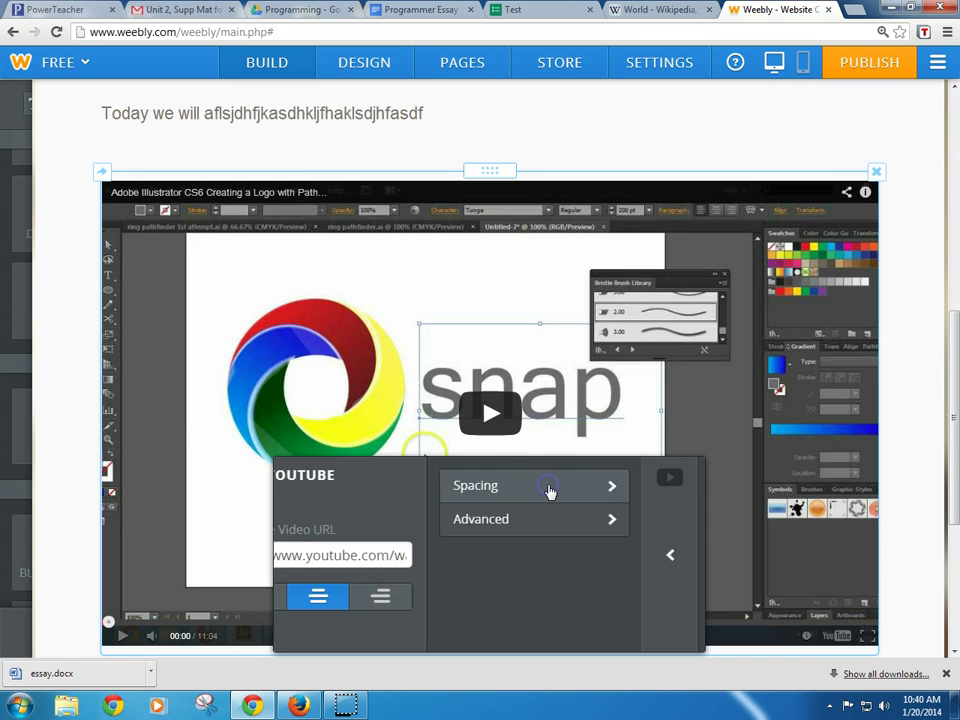
pyautogui.click(309, 552)
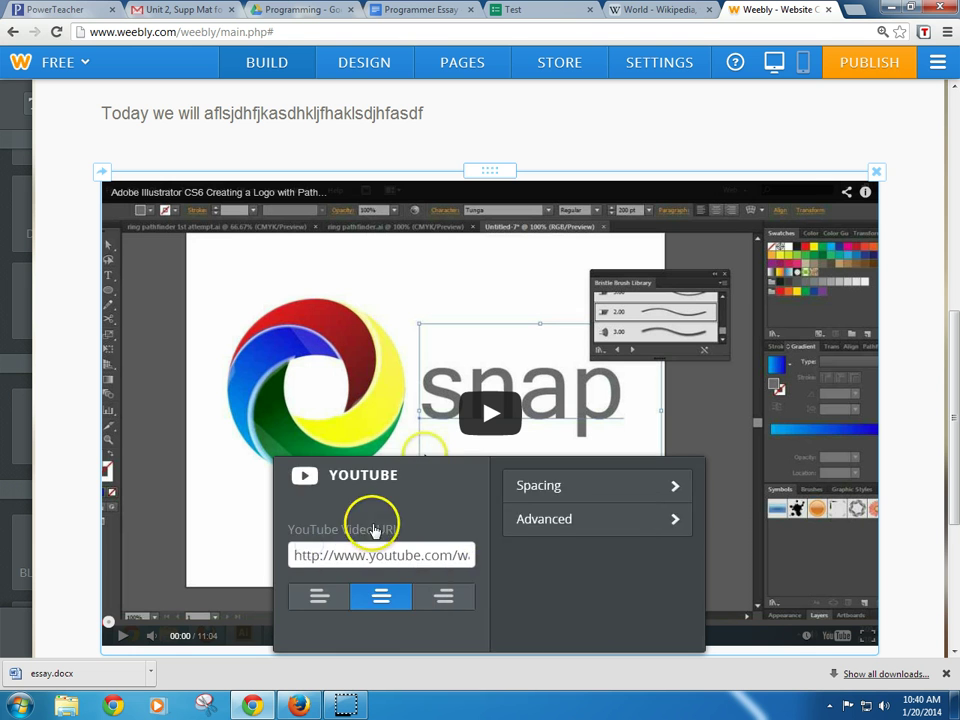
pyautogui.click(540, 519)
pyautogui.click(552, 590)
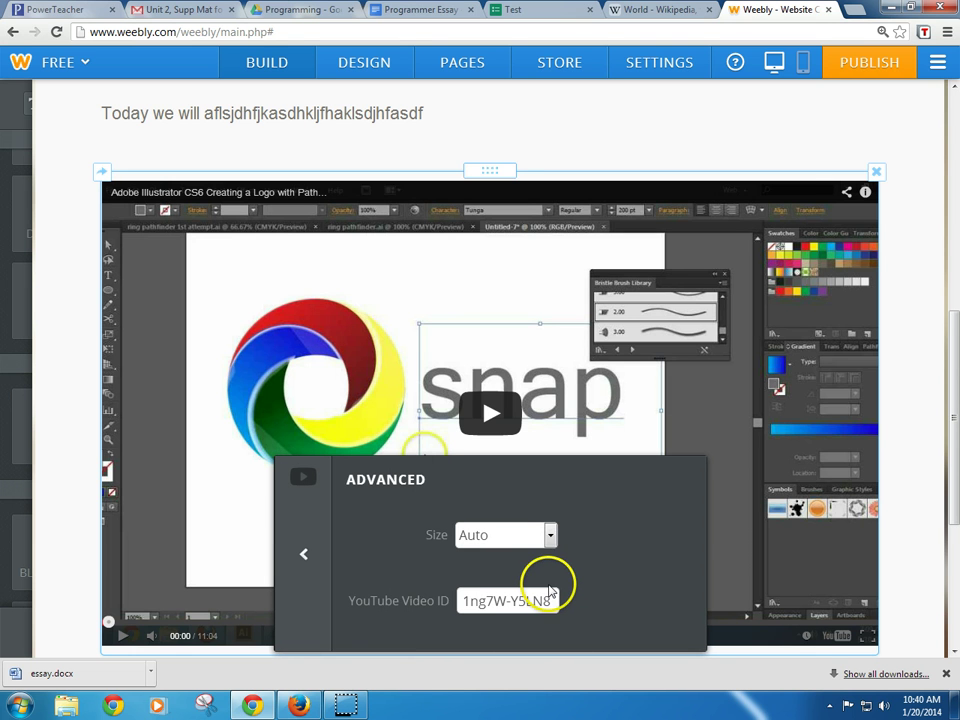
pyautogui.click(551, 535)
pyautogui.click(531, 568)
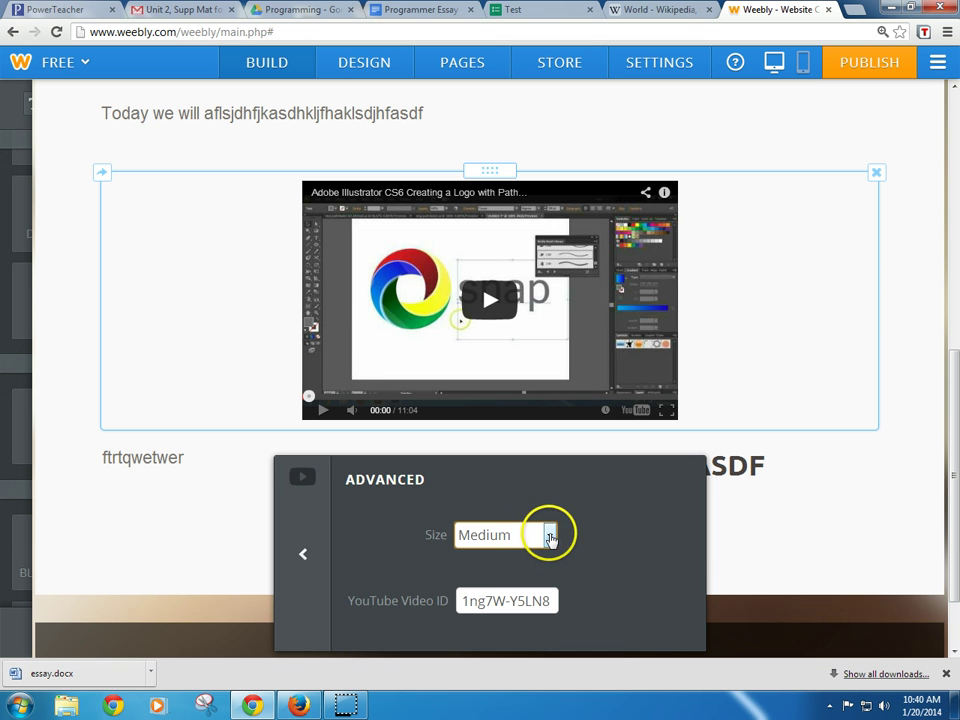
pyautogui.click(302, 553)
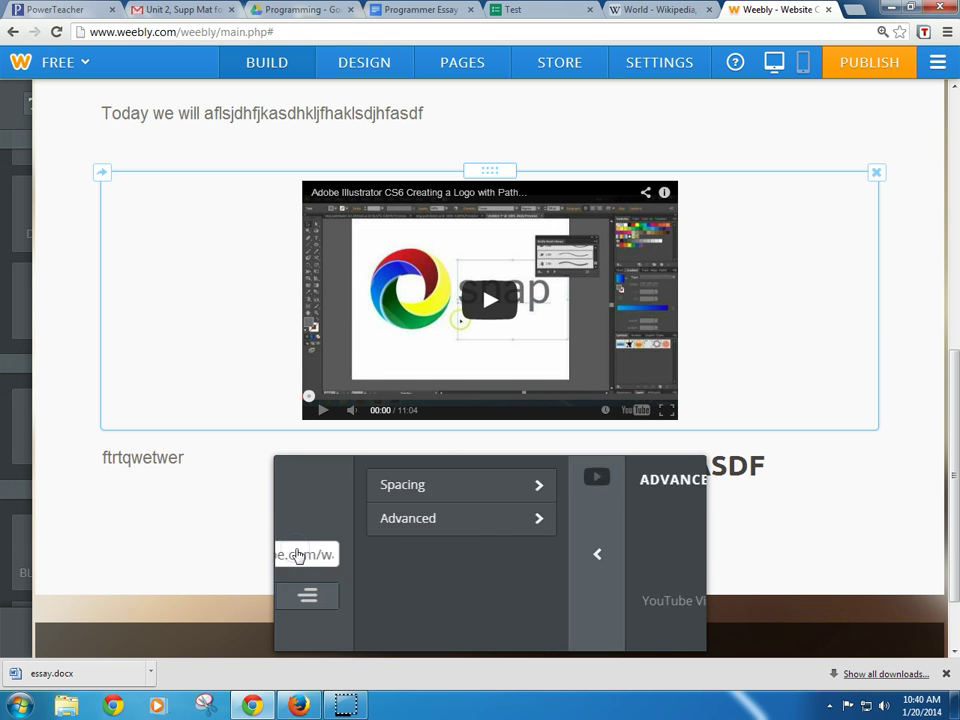
pyautogui.click(320, 598)
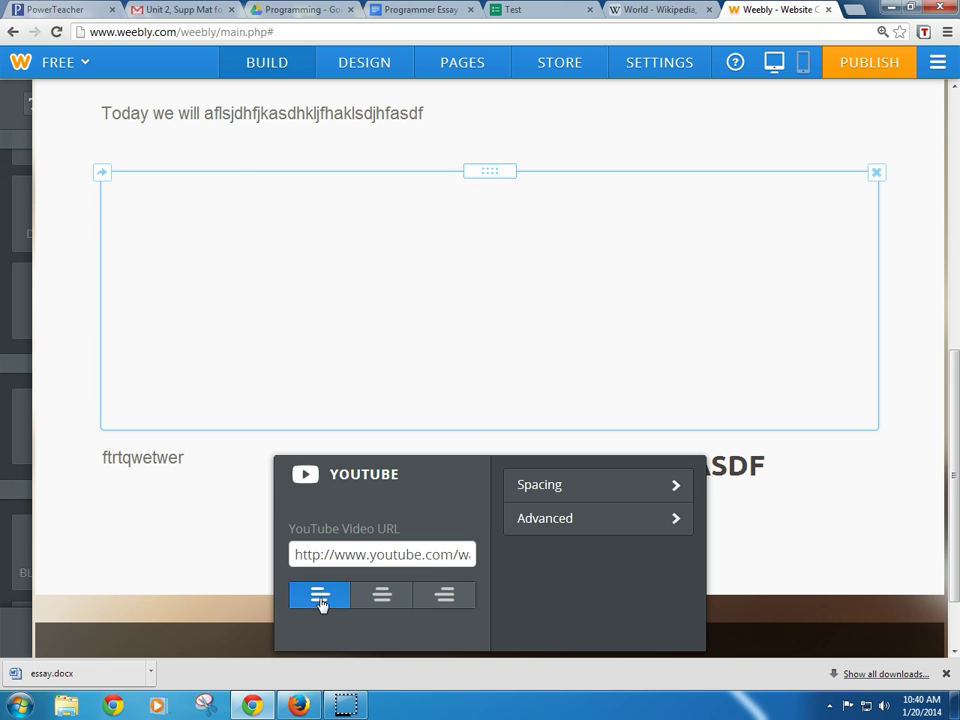
pyautogui.click(395, 600)
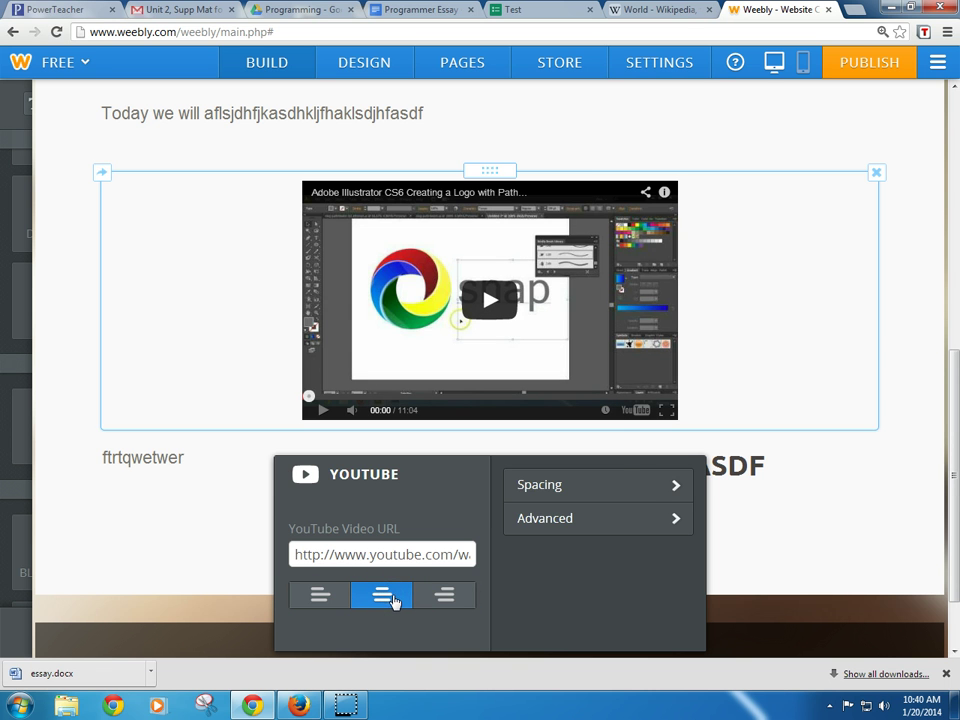
pyautogui.click(897, 358)
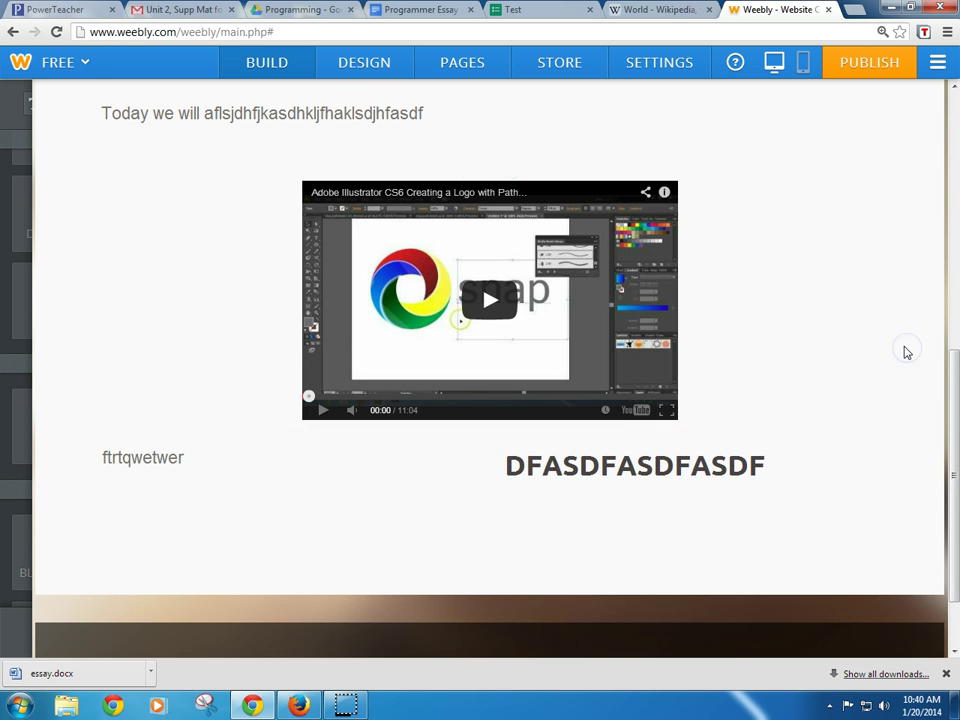
# Place the video in the right column and retitle the DFASDFASDFASDF heading 'LECTURE 1'
pyautogui.scroll(1, 760, 370)
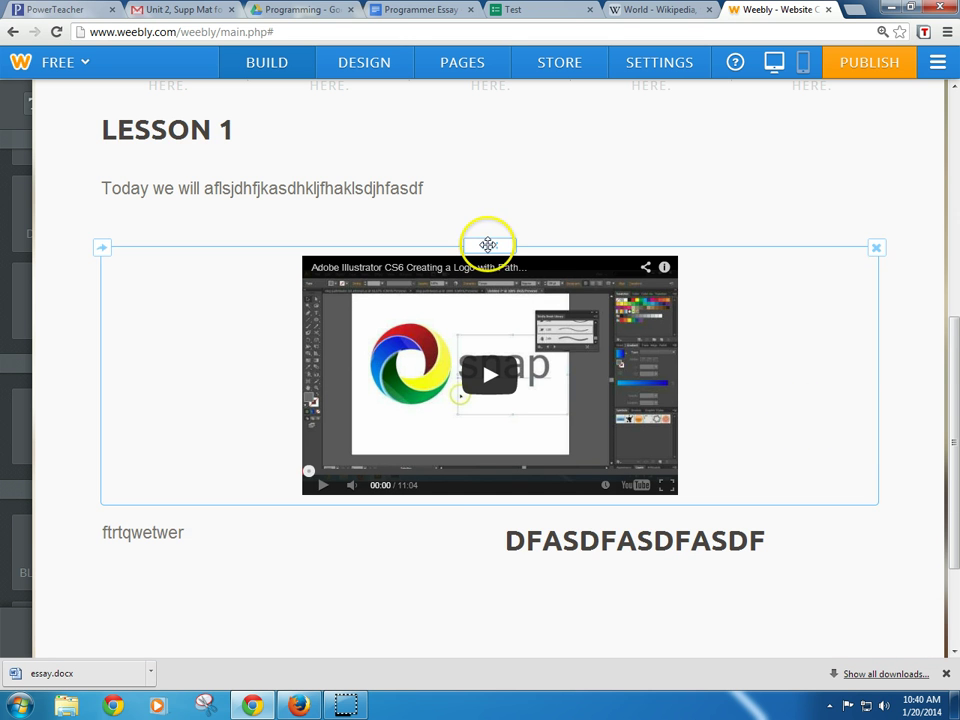
pyautogui.moveTo(487, 244); pyautogui.dragTo(622, 551)
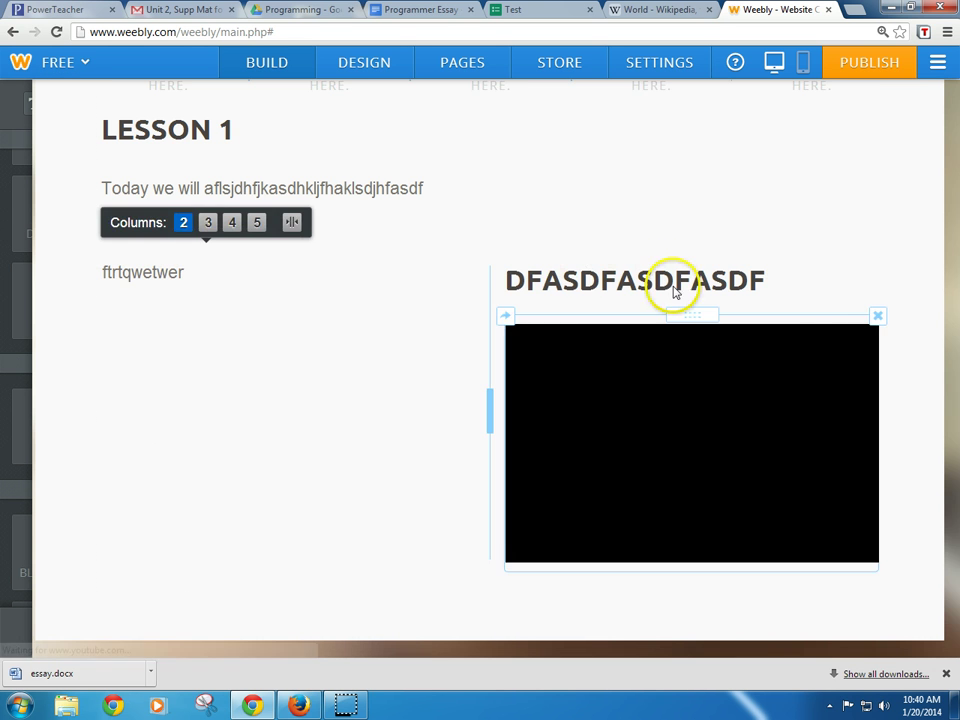
pyautogui.click(765, 279)
pyautogui.moveTo(765, 279); pyautogui.dragTo(424, 285)
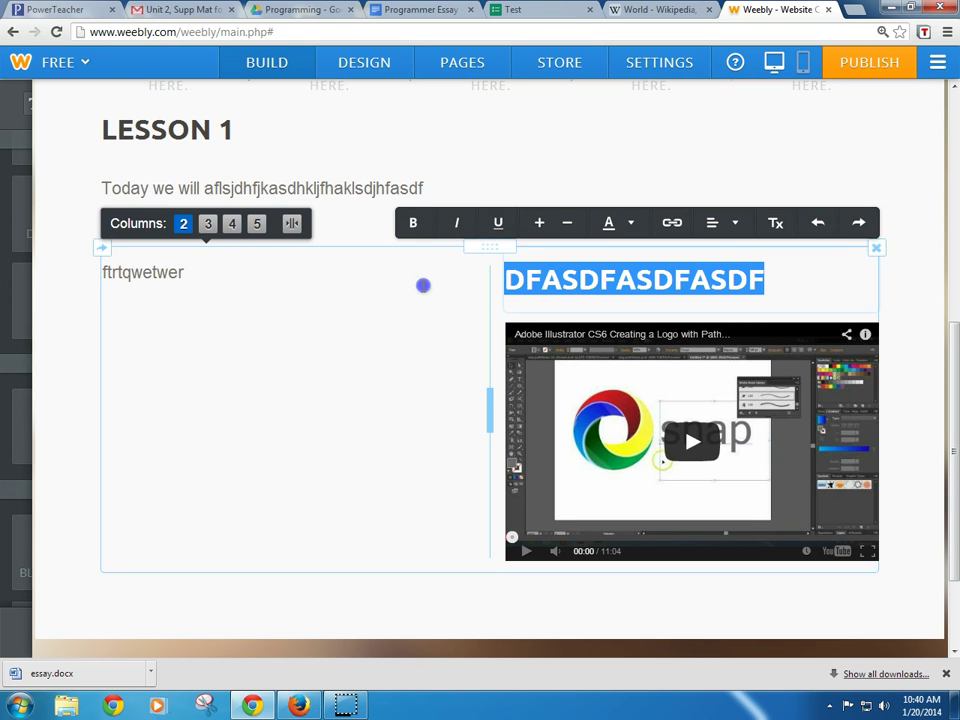
pyautogui.write('LECTURE 1')
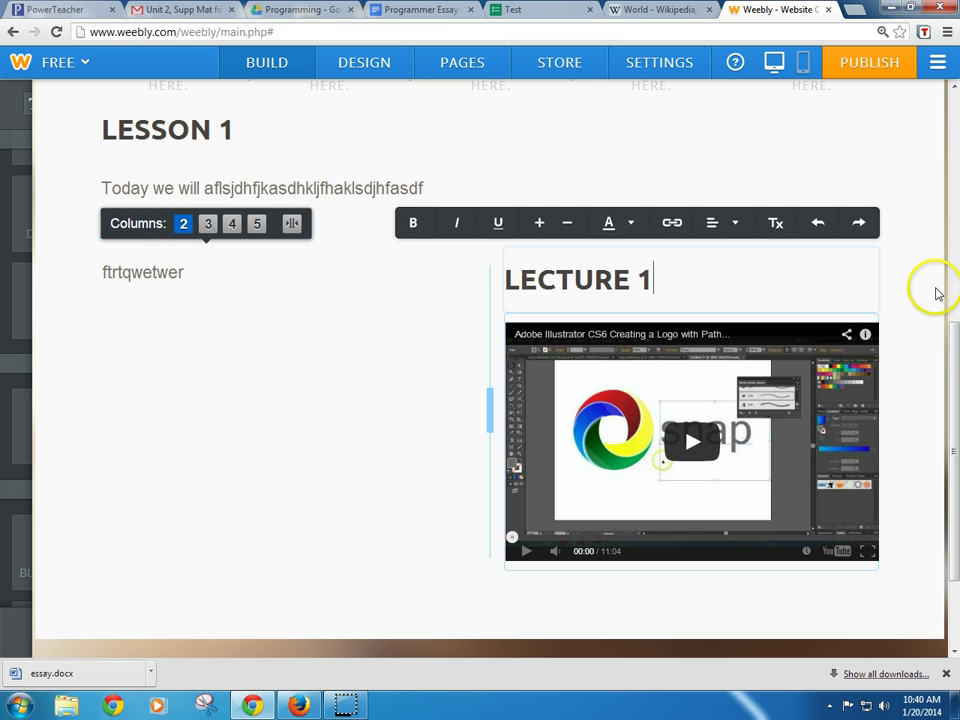
pyautogui.click(929, 292)
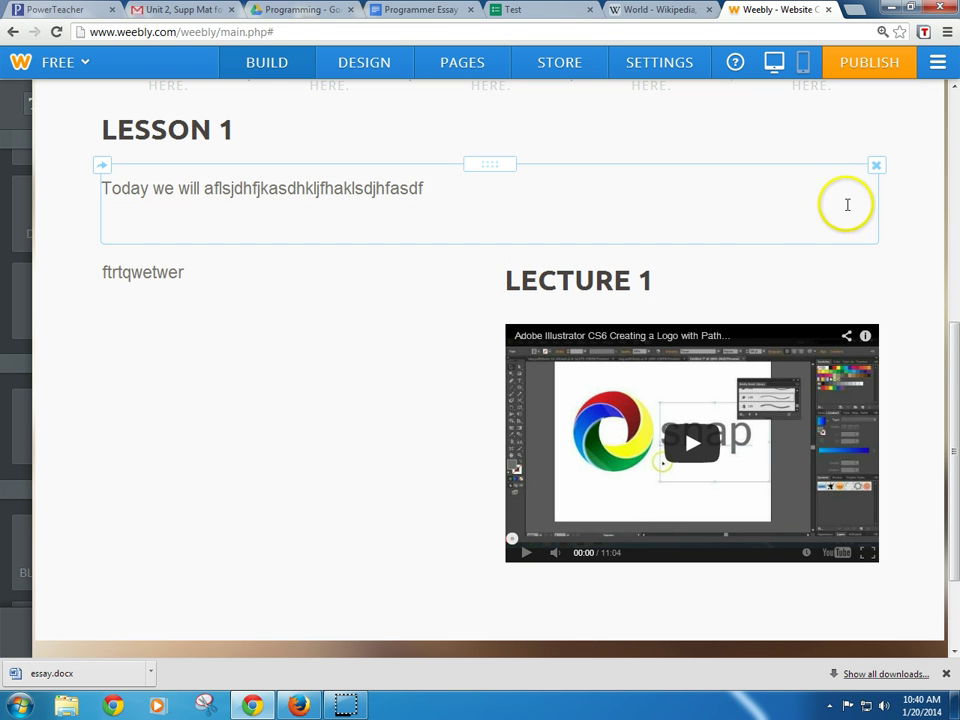
pyautogui.moveTo(15, 289)
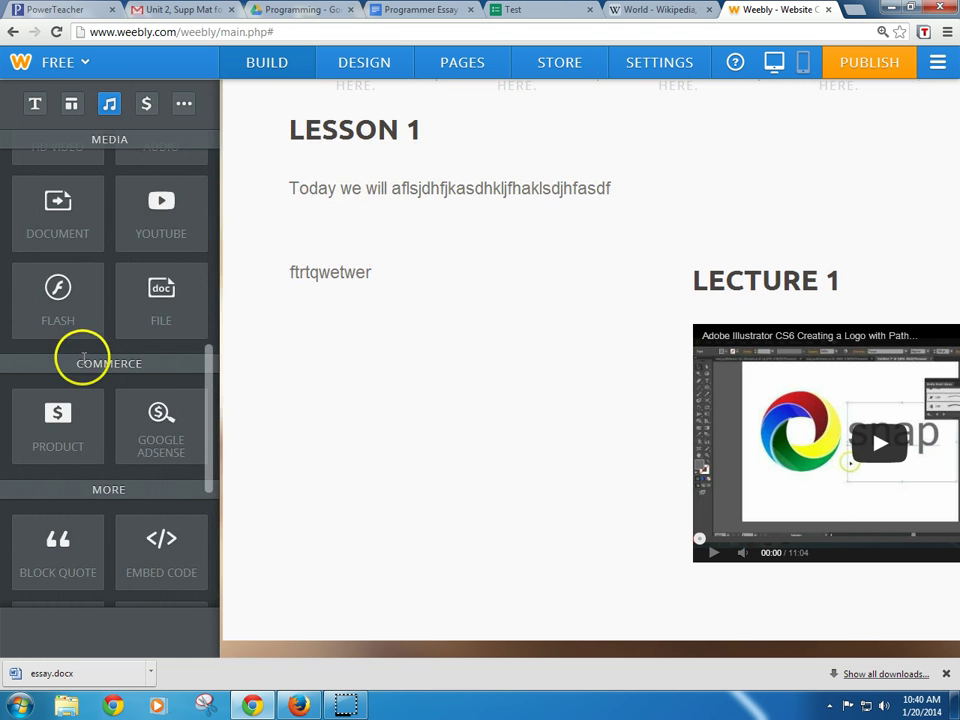
pyautogui.scroll(-3, 105, 365)
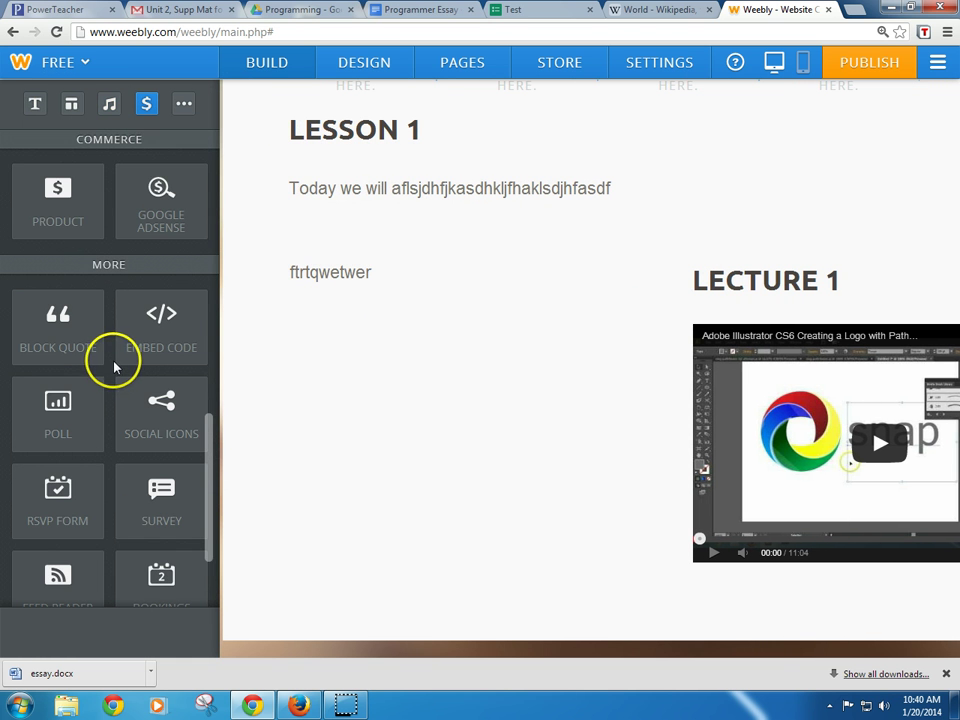
pyautogui.scroll(-3, 118, 350)
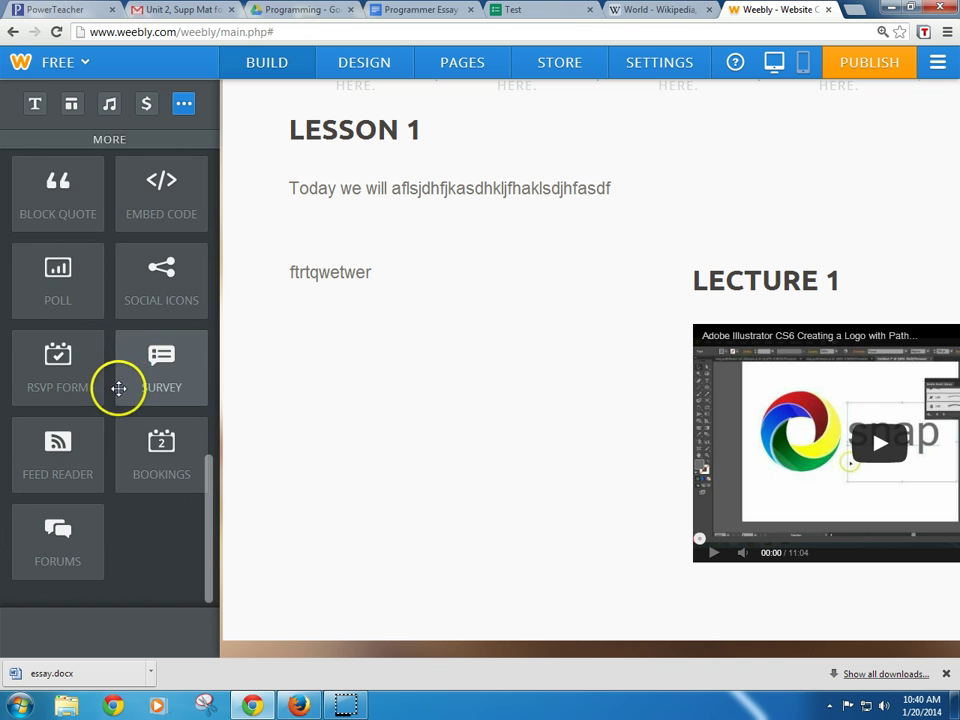
pyautogui.scroll(9, 118, 389)
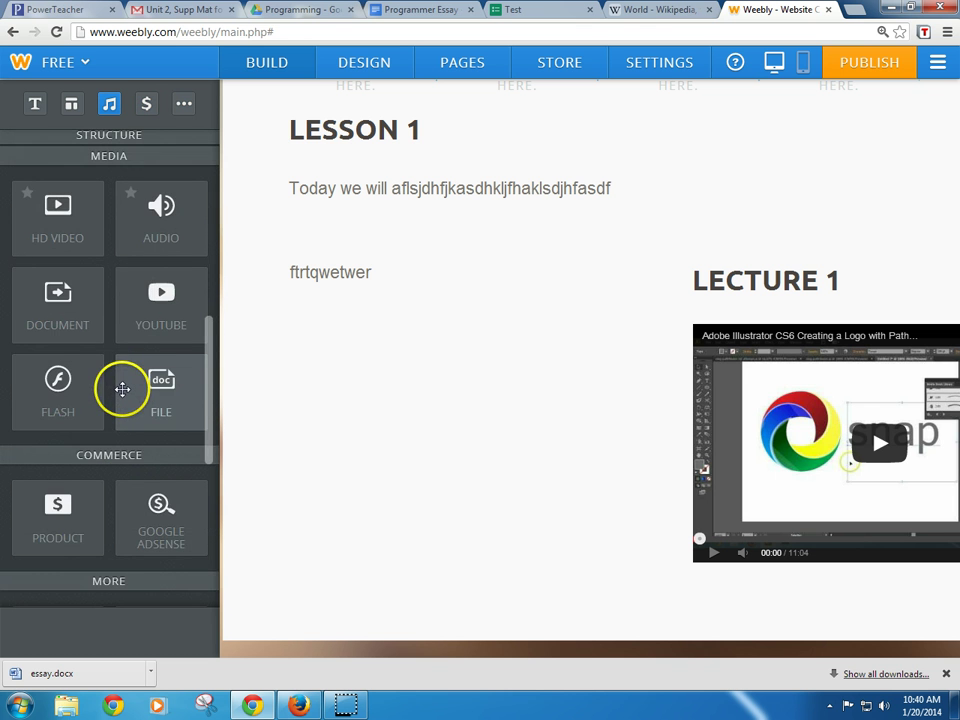
pyautogui.scroll(-5, 122, 389)
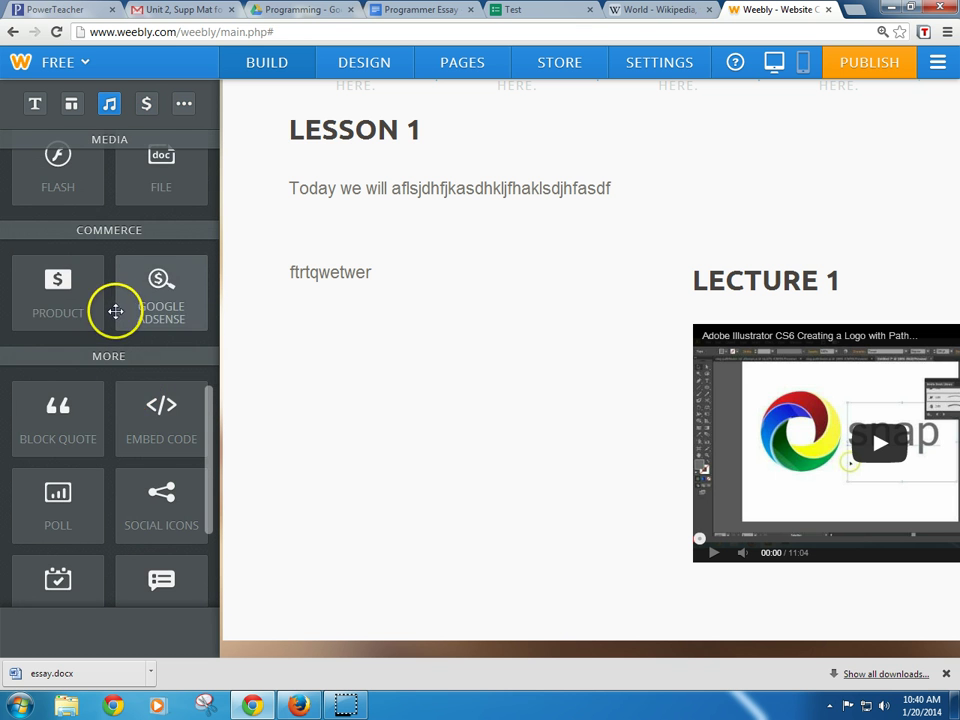
pyautogui.scroll(-3, 116, 312)
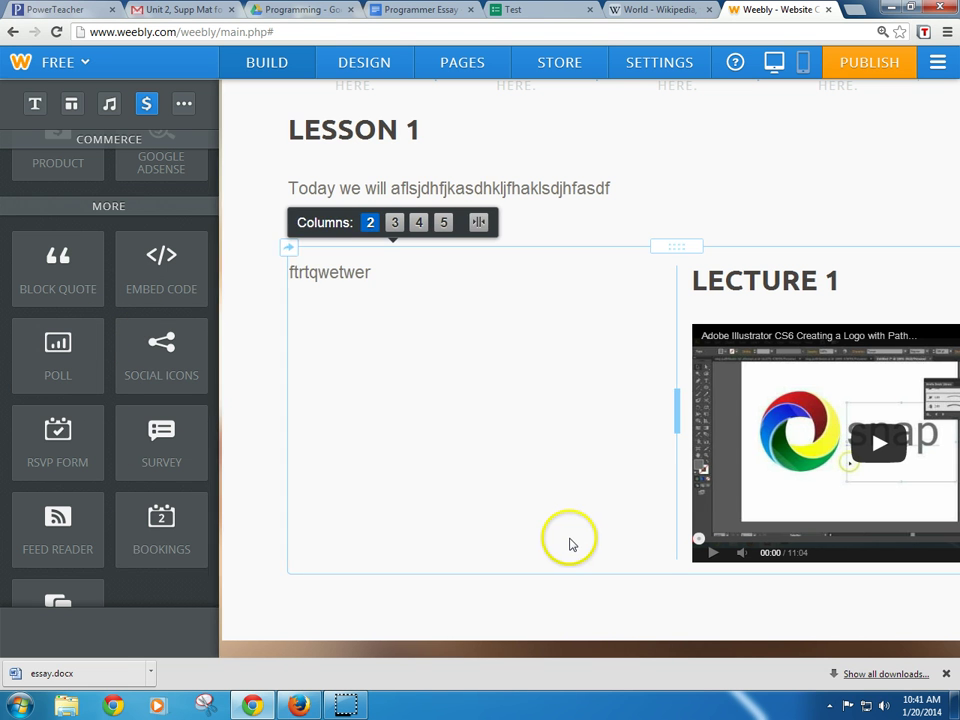
pyautogui.scroll(3, 572, 542)
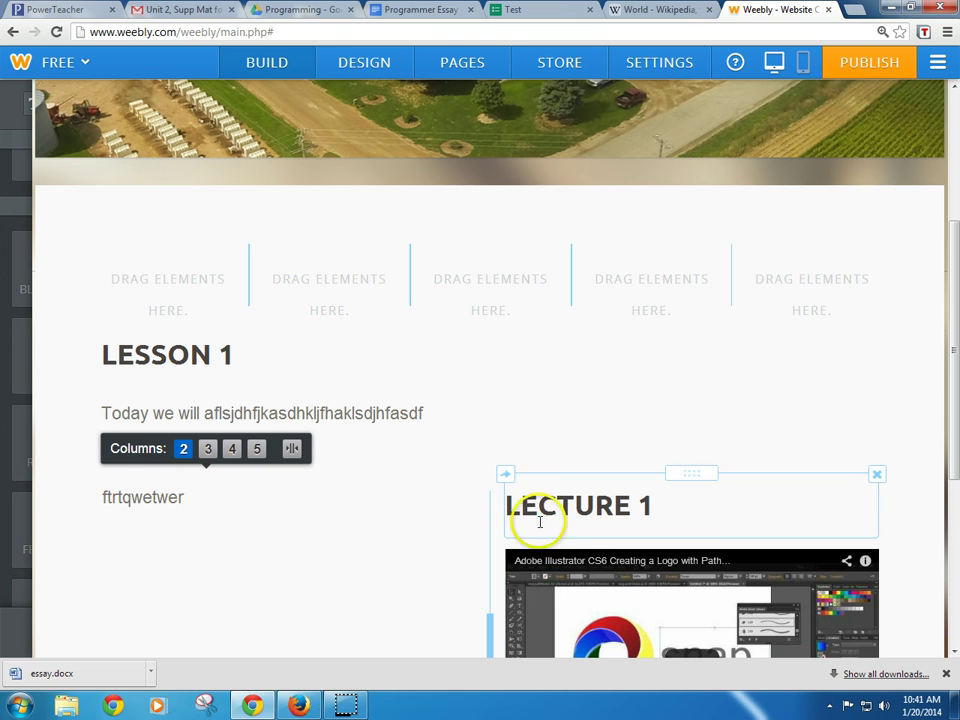
pyautogui.scroll(2, 385, 381)
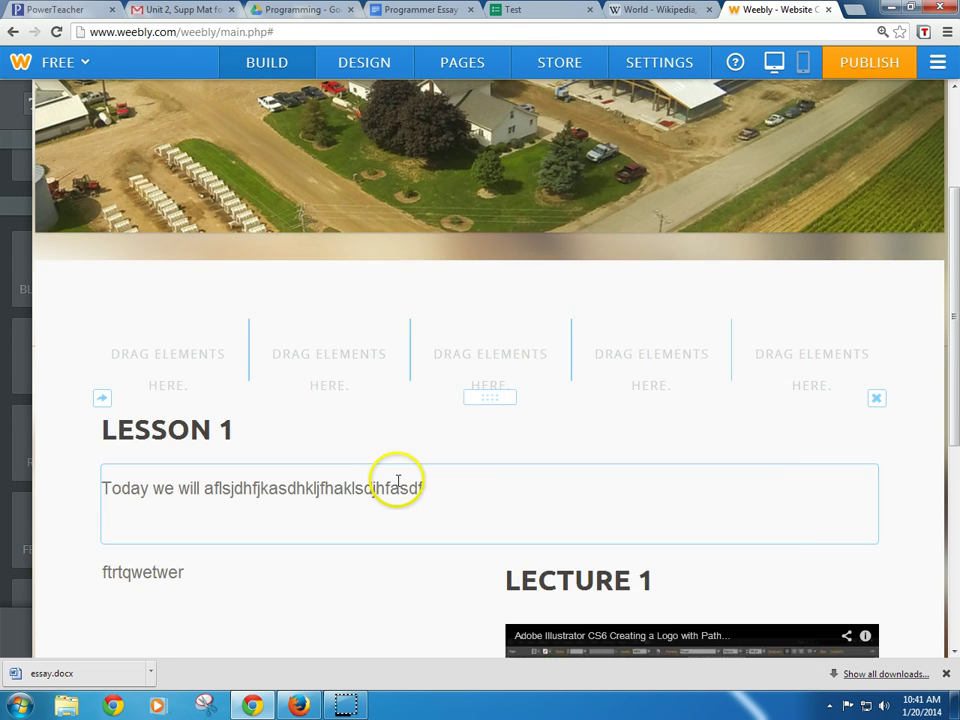
pyautogui.scroll(-2, 409, 519)
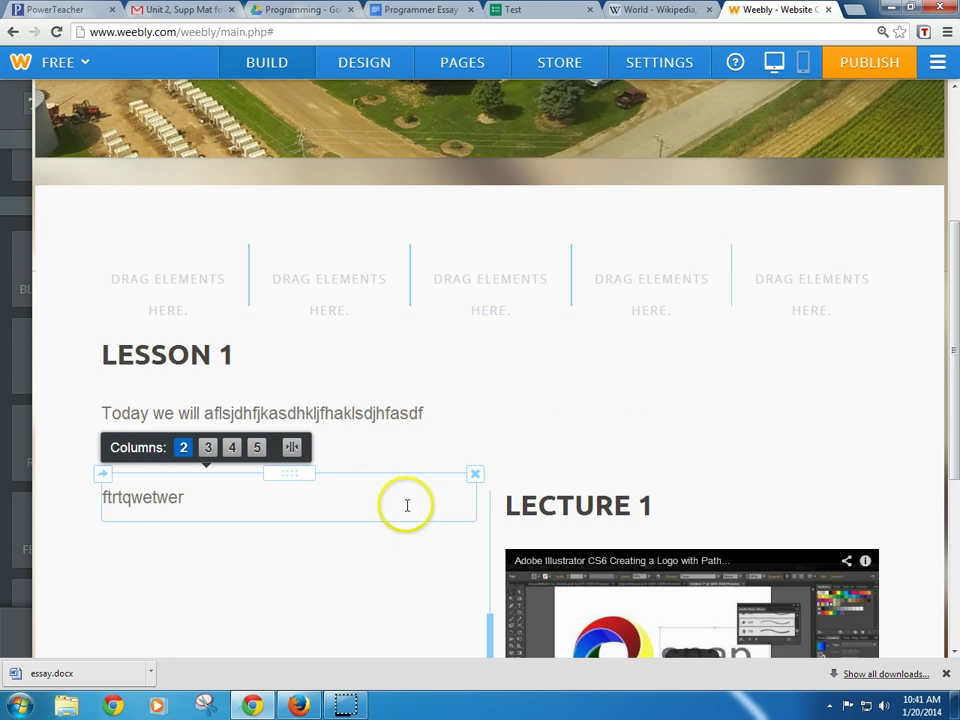
pyautogui.scroll(4, 407, 505)
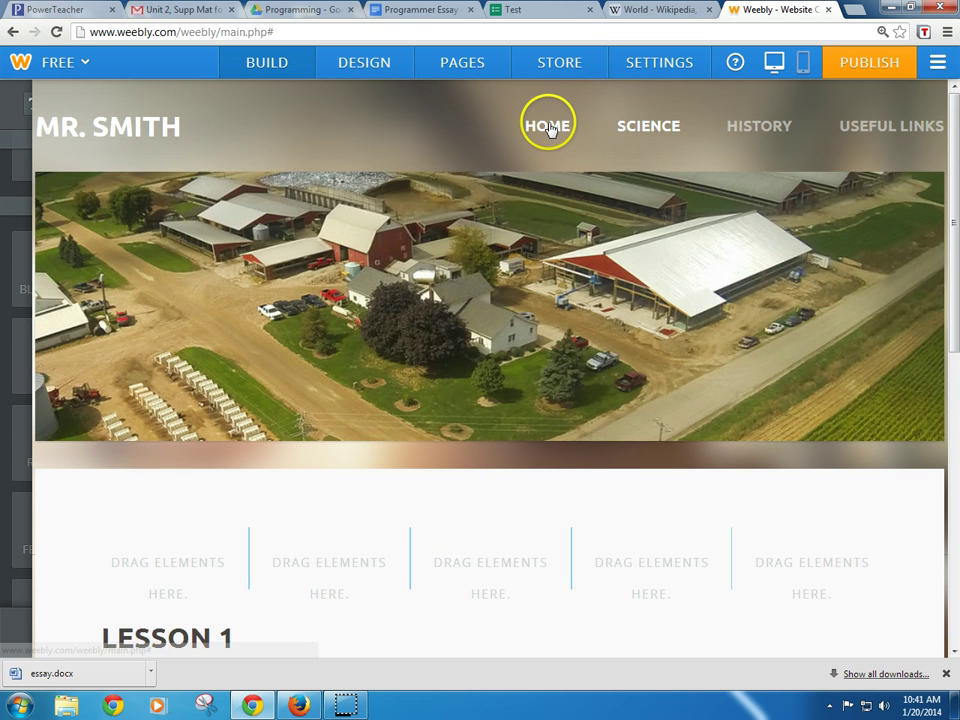
# Go to the Home page, then open Settings at the Archive/Un-publish section
pyautogui.click(548, 126)
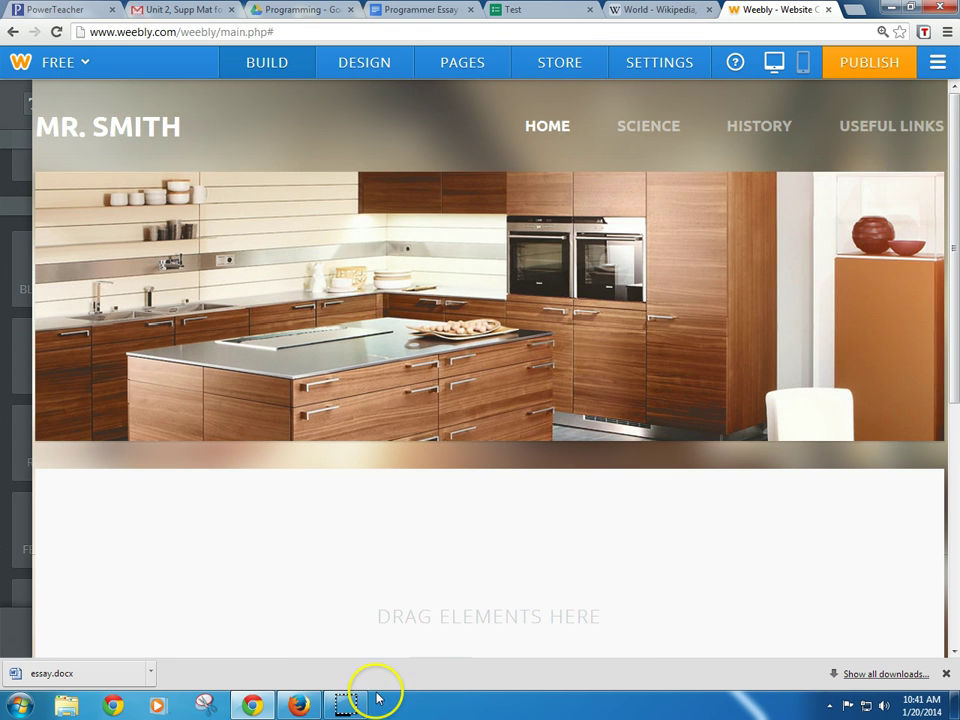
pyautogui.click(659, 68)
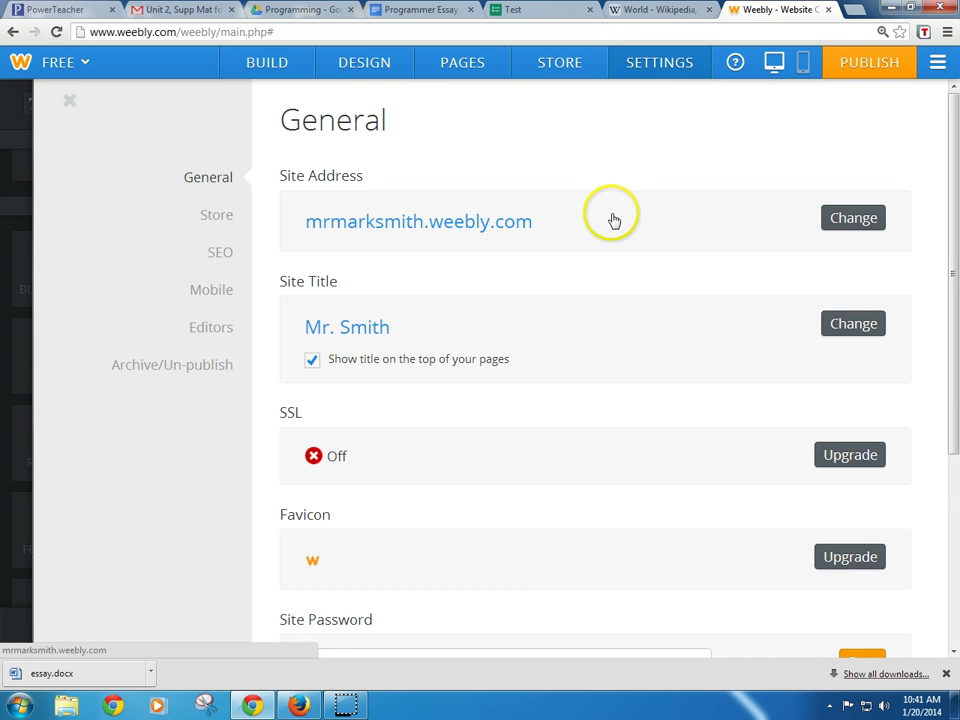
pyautogui.scroll(-4, 605, 243)
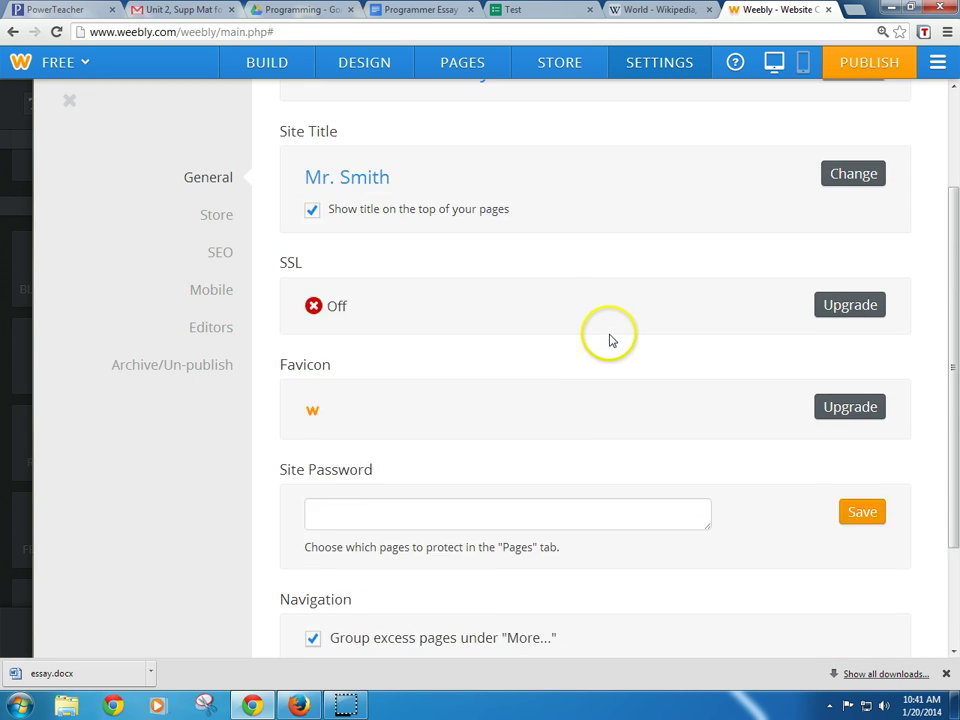
pyautogui.click(196, 372)
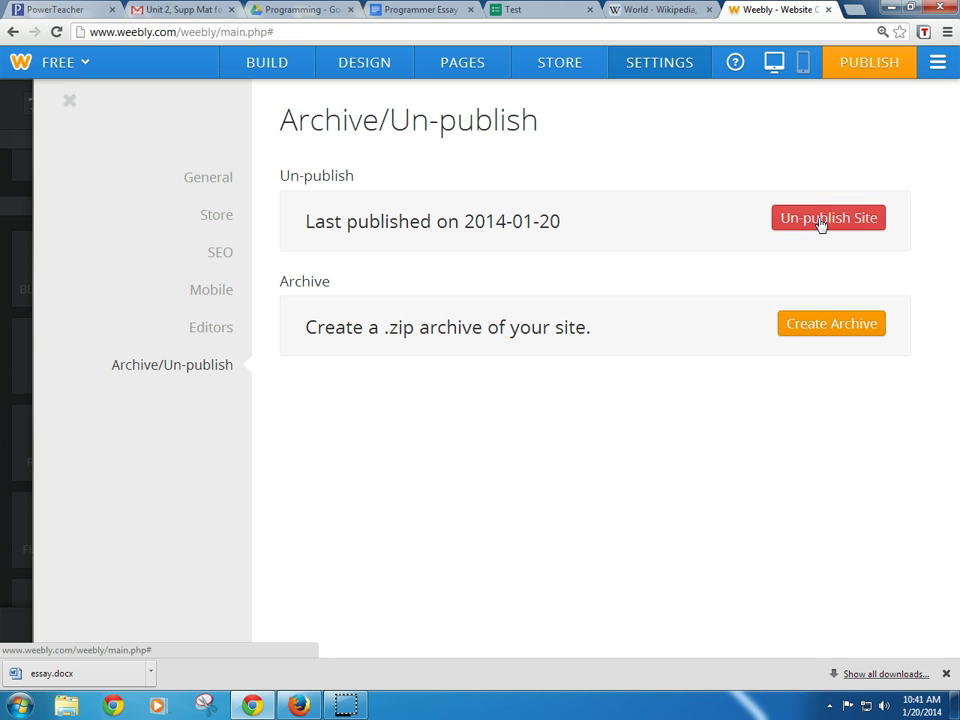
# Un-publish the site with confirmation, then republish it and close the 'Website Published!' dialog
pyautogui.click(818, 220)
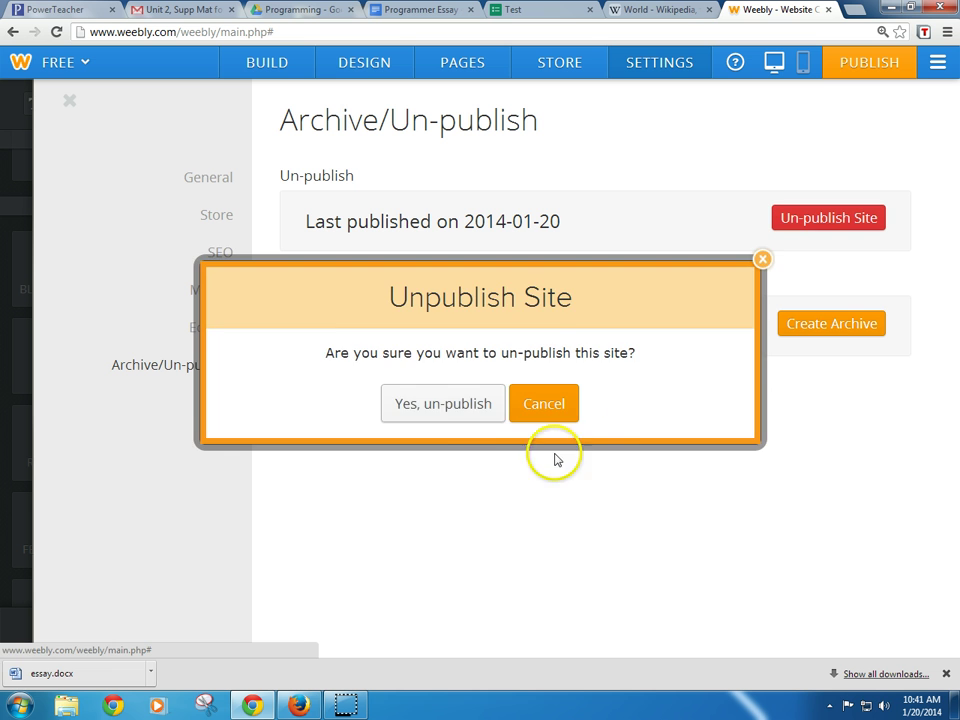
pyautogui.click(463, 406)
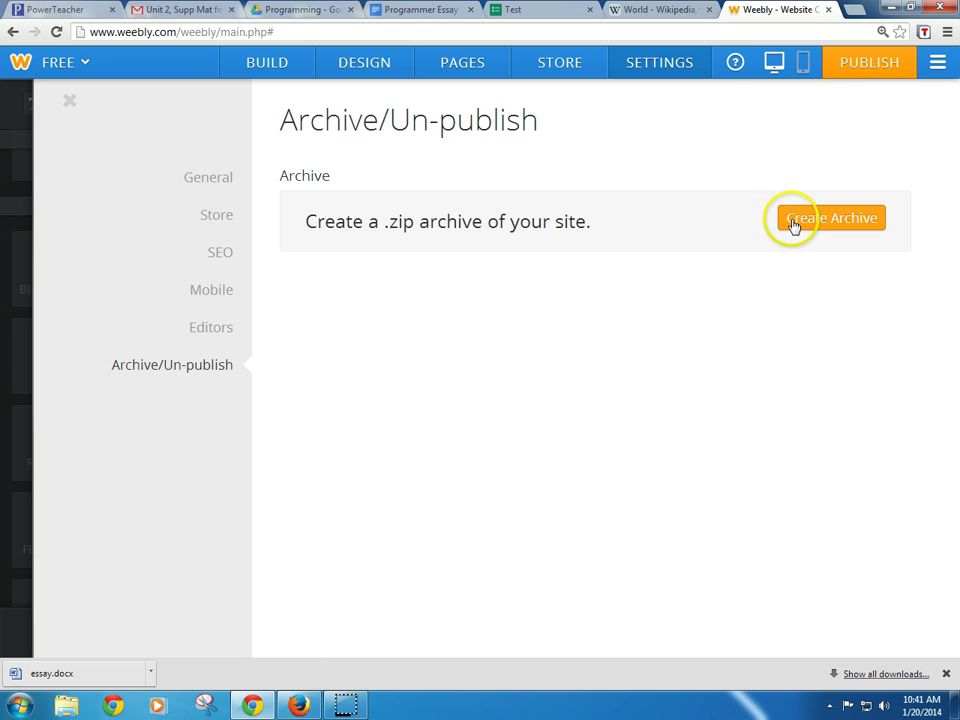
pyautogui.click(860, 60)
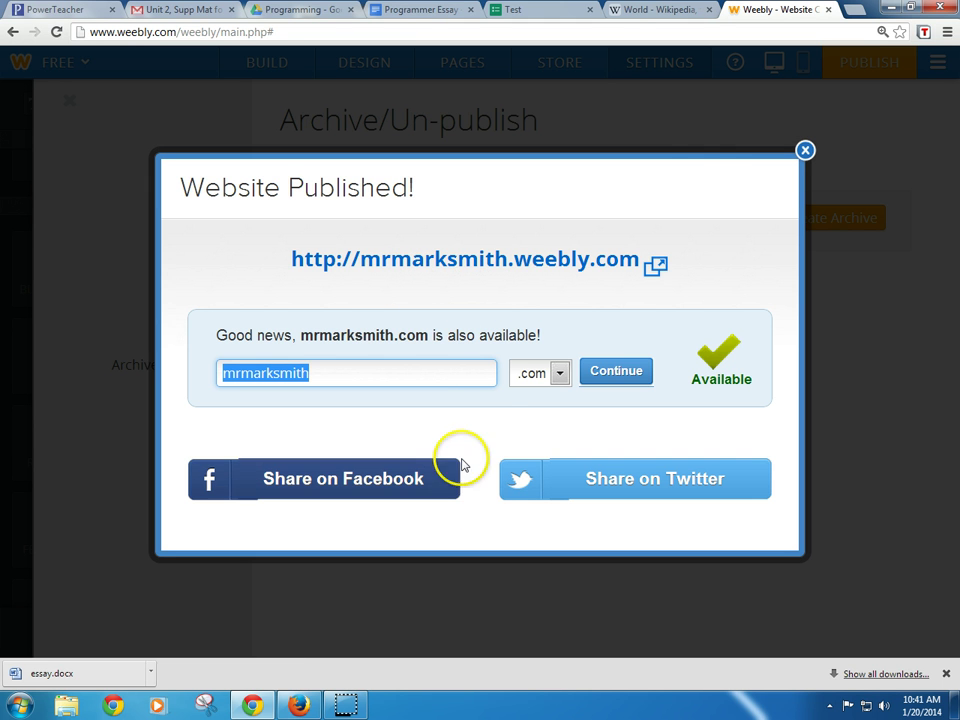
pyautogui.click(804, 151)
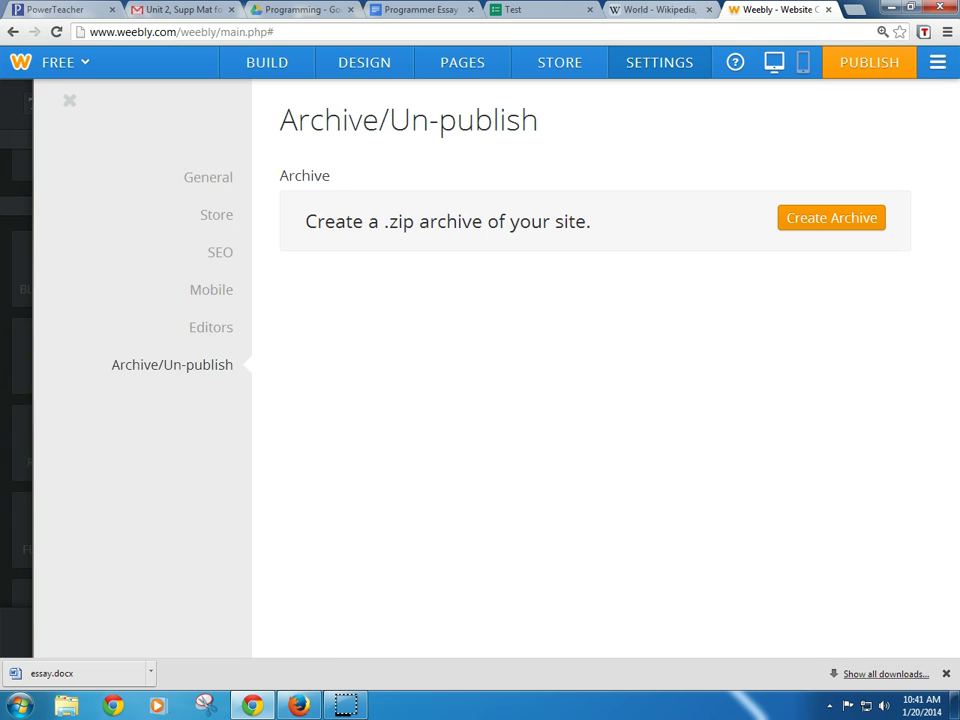
# Pass through Store and Design back to Build, showing the Structure and Media elements
pyautogui.click(527, 62)
pyautogui.click(379, 64)
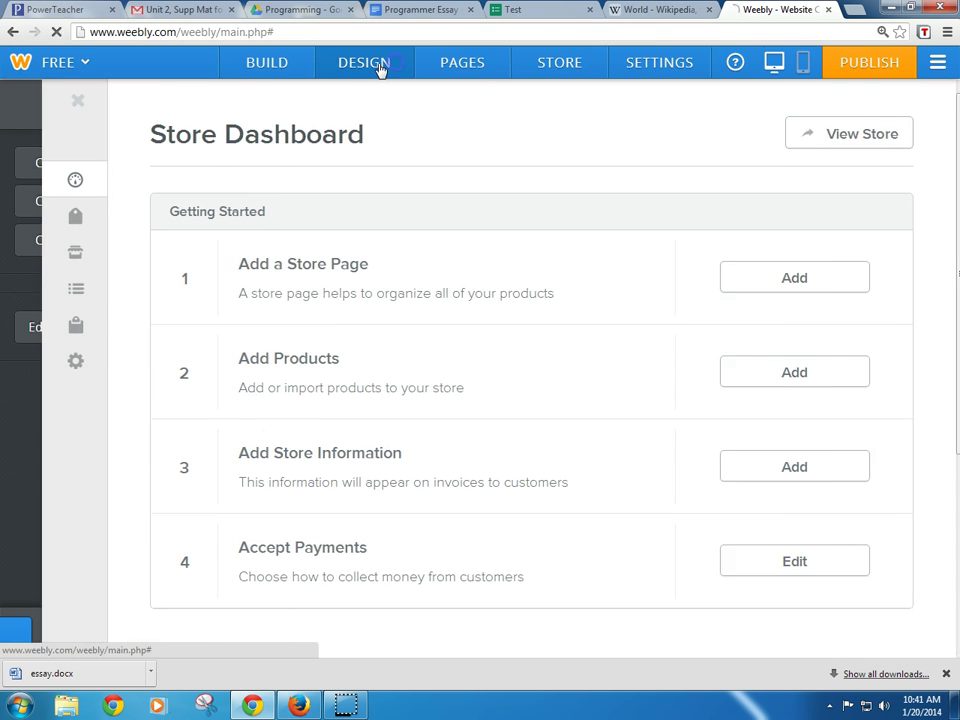
pyautogui.click(285, 64)
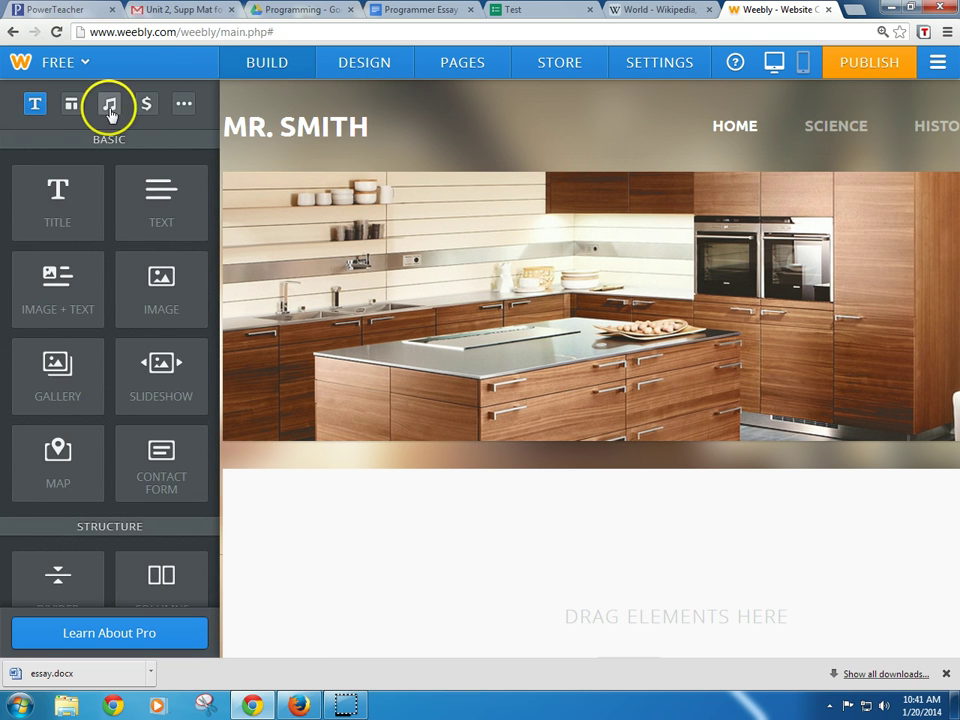
pyautogui.click(71, 108)
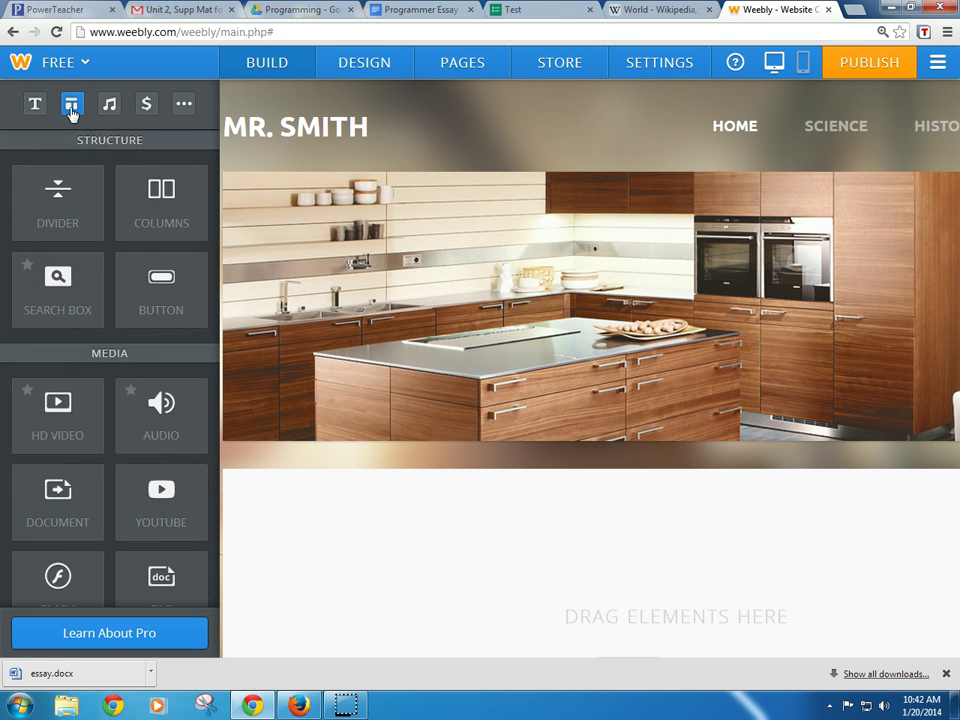
pyautogui.click(110, 105)
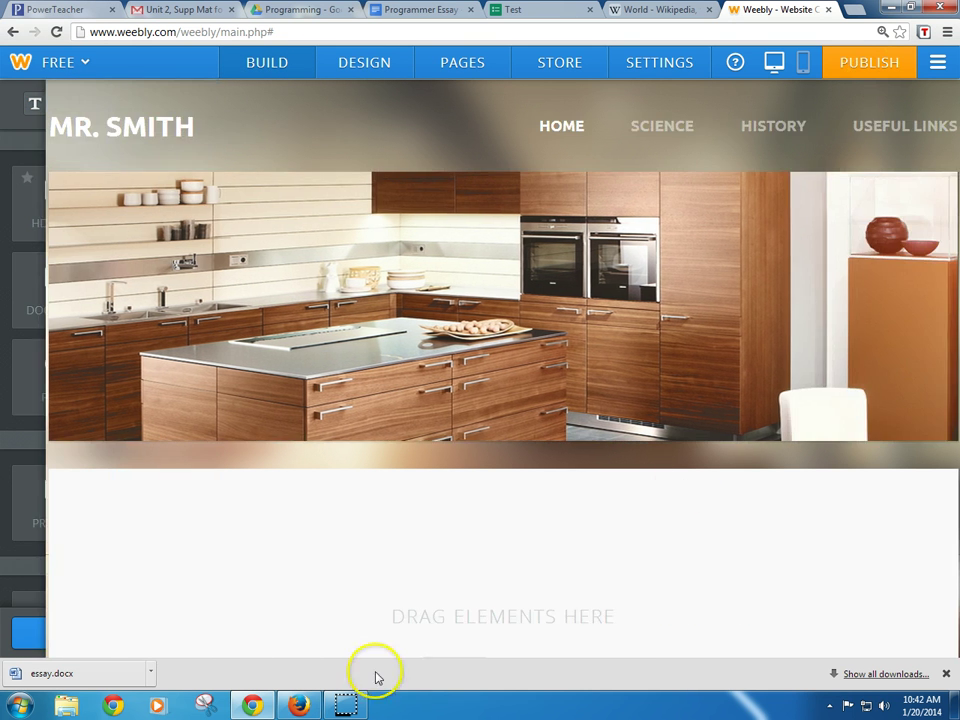